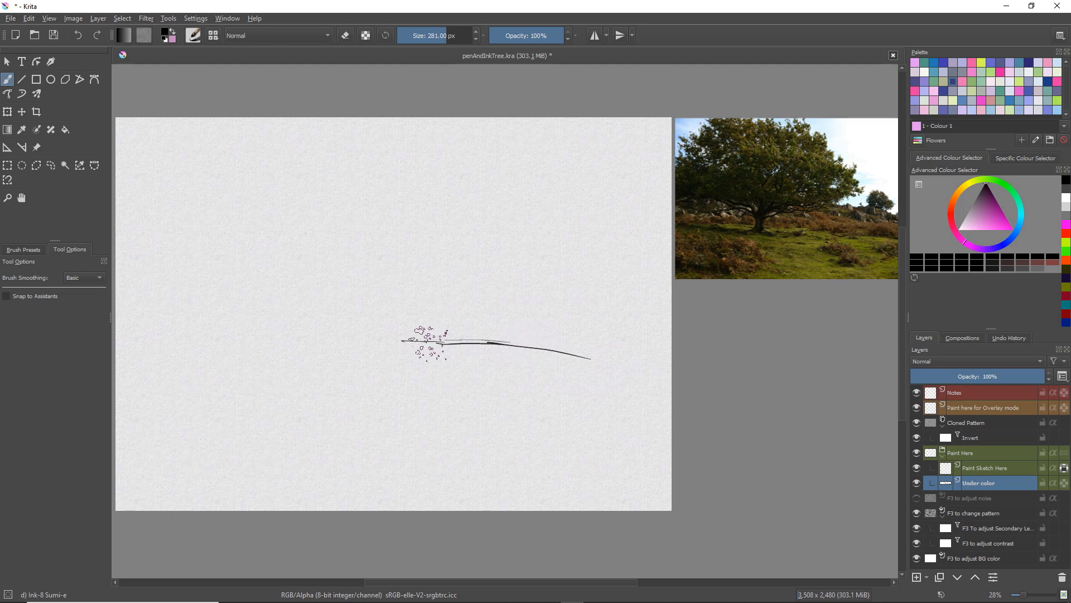
Ink rough horizontal ground lines across the lower middle of the canvas on the Under color layer in black
{"action": "left_click_drag", "start_coordinate": [469, 336], "coordinate": [335, 331]}
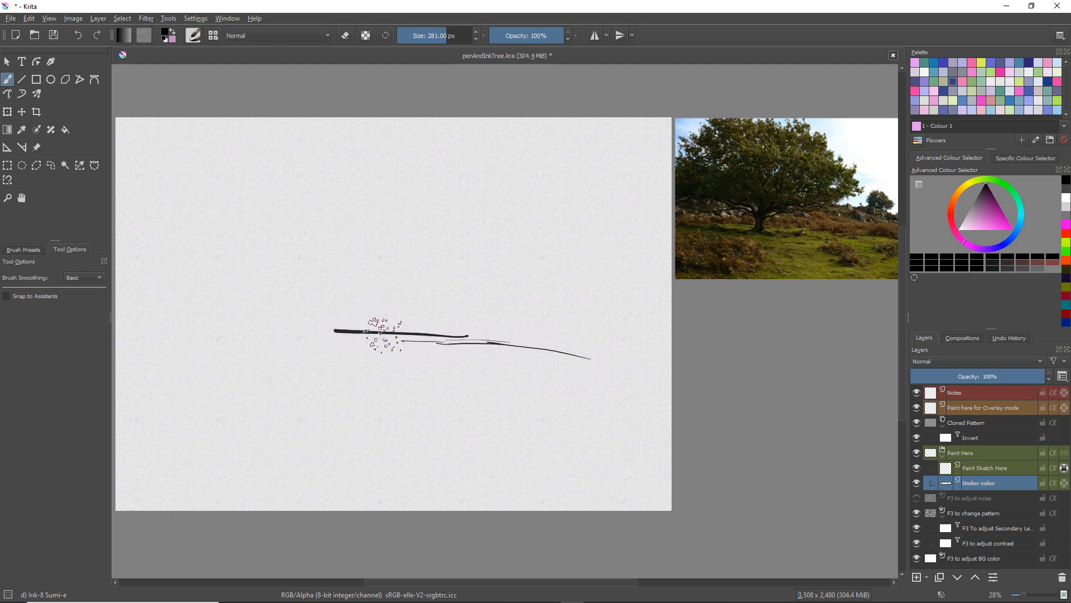
{"action": "left_click_drag", "start_coordinate": [414, 338], "coordinate": [531, 352]}
{"action": "left_click_drag", "start_coordinate": [608, 351], "coordinate": [602, 354]}
{"action": "mouse_move", "coordinate": [313, 339]}
{"action": "left_mouse_down"}
{"action": "mouse_move", "coordinate": [191, 339]}
{"action": "mouse_move", "coordinate": [234, 339]}
{"action": "left_mouse_up"}
{"action": "mouse_move", "coordinate": [169, 336]}
{"action": "left_mouse_down"}
{"action": "mouse_move", "coordinate": [333, 339]}
{"action": "mouse_move", "coordinate": [348, 309]}
{"action": "mouse_move", "coordinate": [352, 349]}
{"action": "left_mouse_up"}
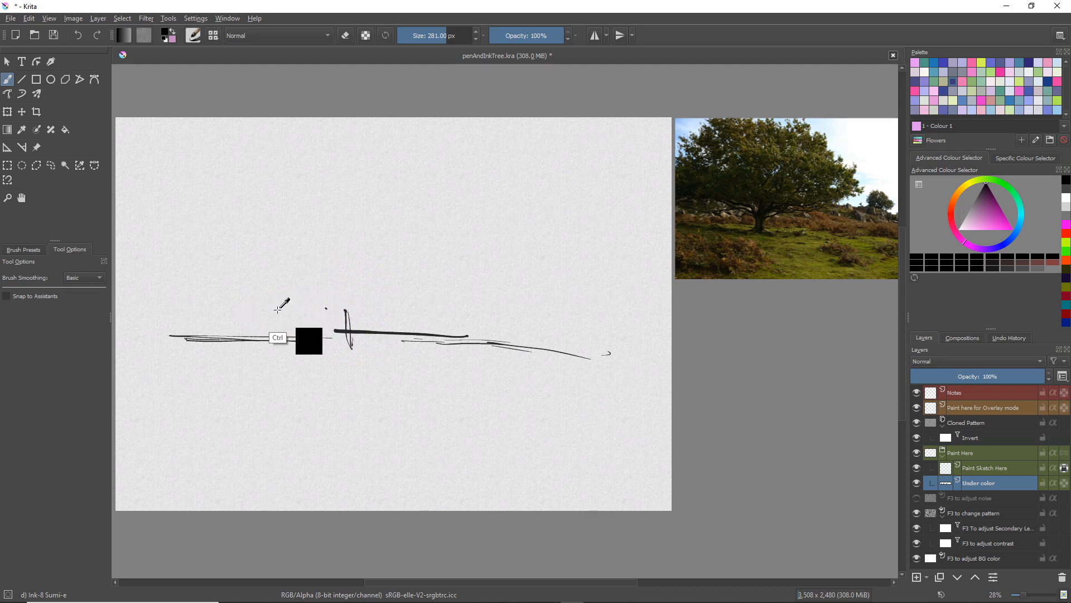
Undo the trial trunk strokes and ink a solid trunk left of them, with long low branches reaching toward the canvas's left edge
{"action": "key", "text": "ctrl+z"}
{"action": "key", "text": "ctrl+z"}
{"action": "key", "text": "ctrl+z"}
{"action": "key", "text": "ctrl+z"}
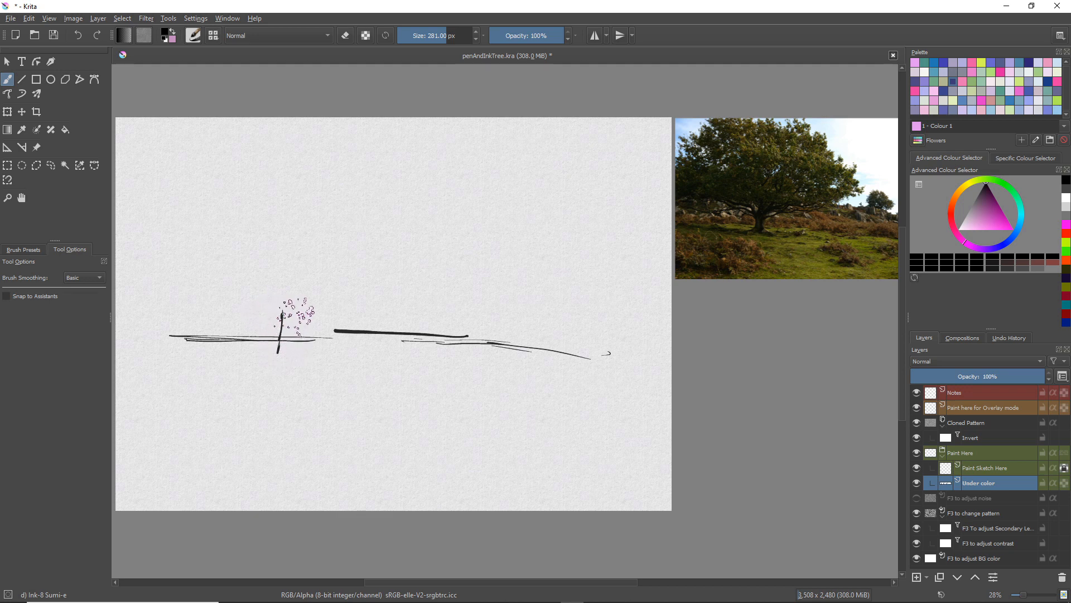
{"action": "left_click_drag", "start_coordinate": [301, 314], "coordinate": [305, 353]}
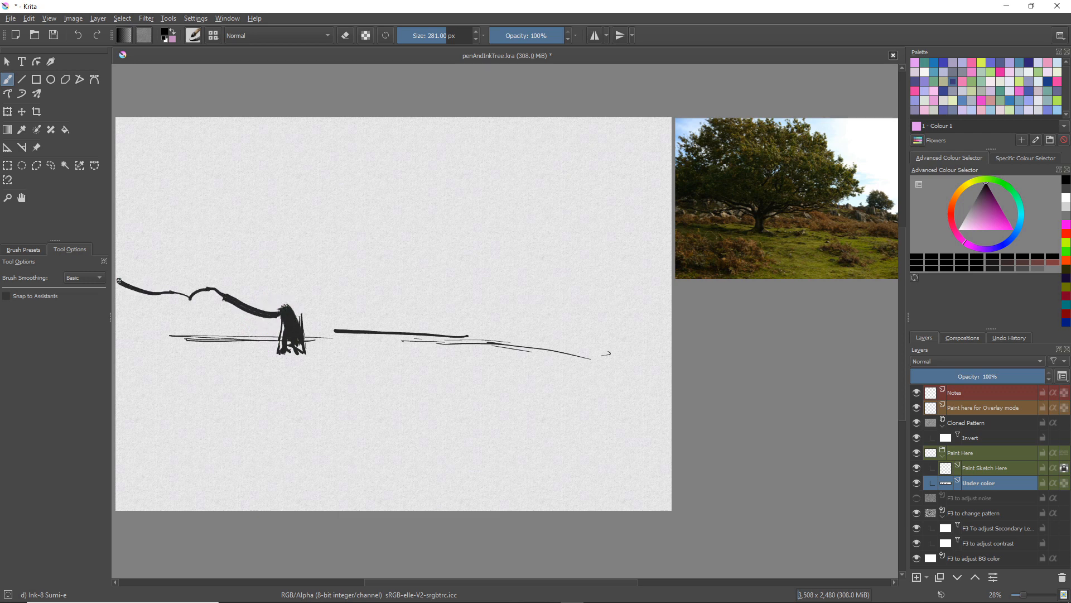
{"action": "left_click_drag", "start_coordinate": [118, 281], "coordinate": [124, 278]}
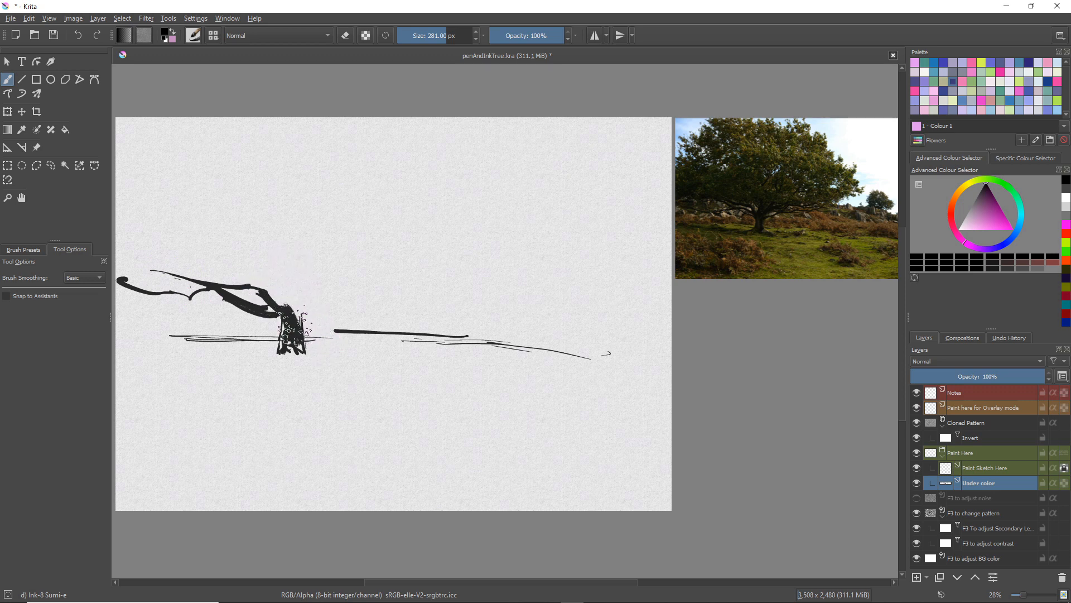
Ink the forked branches spreading from the trunk's right side and a thick upper branch on its left
{"action": "left_click_drag", "start_coordinate": [350, 286], "coordinate": [302, 310]}
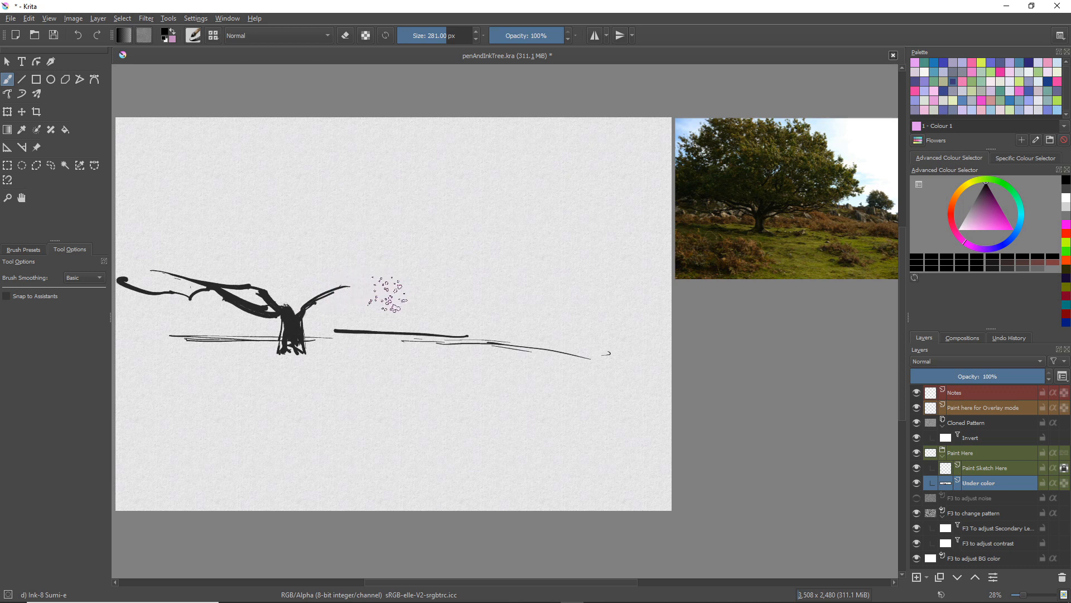
{"action": "left_click_drag", "start_coordinate": [382, 291], "coordinate": [423, 280]}
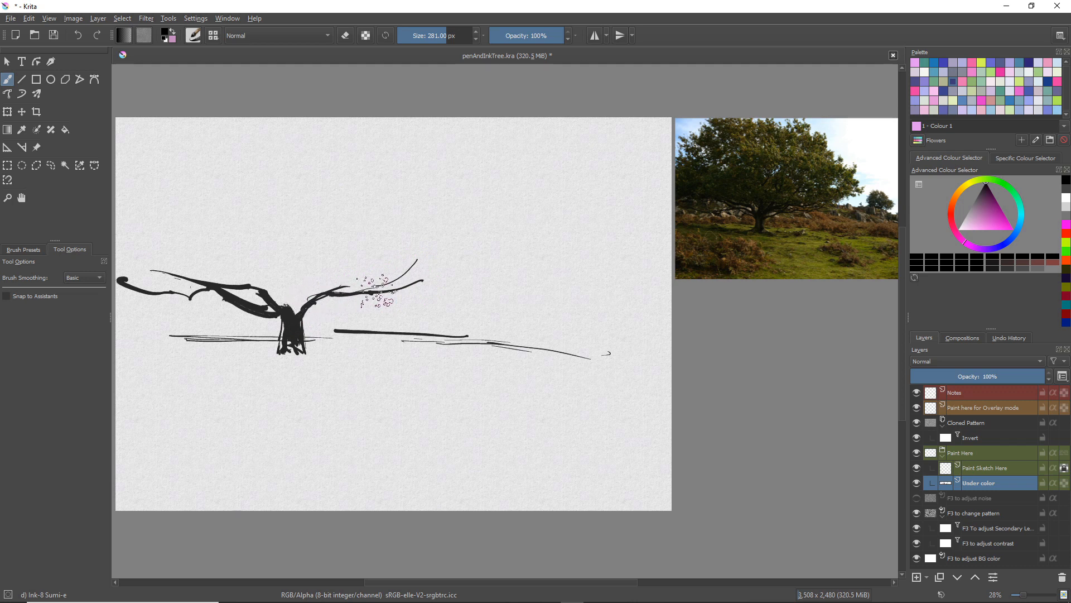
{"action": "left_click", "coordinate": [434, 279]}
{"action": "left_click_drag", "start_coordinate": [371, 289], "coordinate": [431, 295]}
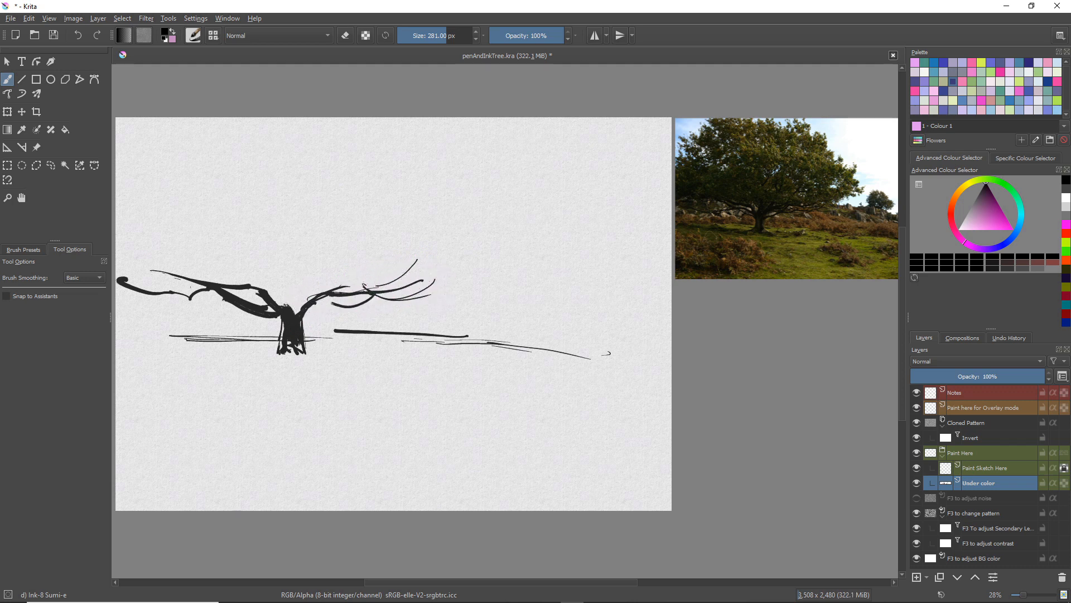
{"action": "left_click_drag", "start_coordinate": [295, 286], "coordinate": [295, 308]}
{"action": "mouse_move", "coordinate": [173, 270]}
{"action": "left_mouse_down"}
{"action": "mouse_move", "coordinate": [258, 274]}
{"action": "mouse_move", "coordinate": [294, 306]}
{"action": "left_mouse_up"}
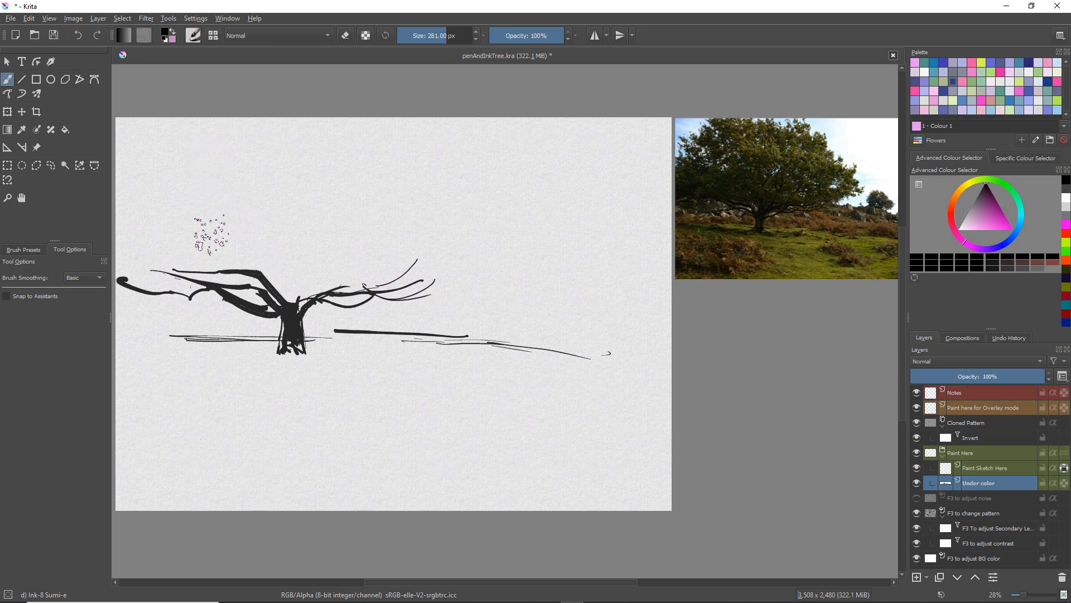
Scribble a dense black foliage mass over the left branches, extending up toward the canvas's top edge
{"action": "mouse_move", "coordinate": [172, 208]}
{"action": "left_mouse_down"}
{"action": "mouse_move", "coordinate": [213, 239]}
{"action": "mouse_move", "coordinate": [135, 221]}
{"action": "mouse_move", "coordinate": [151, 186]}
{"action": "mouse_move", "coordinate": [212, 227]}
{"action": "mouse_move", "coordinate": [116, 198]}
{"action": "mouse_move", "coordinate": [145, 209]}
{"action": "mouse_move", "coordinate": [123, 181]}
{"action": "mouse_move", "coordinate": [142, 200]}
{"action": "mouse_move", "coordinate": [131, 178]}
{"action": "mouse_move", "coordinate": [135, 190]}
{"action": "mouse_move", "coordinate": [162, 183]}
{"action": "mouse_move", "coordinate": [142, 215]}
{"action": "mouse_move", "coordinate": [118, 215]}
{"action": "mouse_move", "coordinate": [167, 256]}
{"action": "mouse_move", "coordinate": [148, 270]}
{"action": "mouse_move", "coordinate": [134, 228]}
{"action": "mouse_move", "coordinate": [154, 251]}
{"action": "mouse_move", "coordinate": [151, 282]}
{"action": "mouse_move", "coordinate": [145, 262]}
{"action": "mouse_move", "coordinate": [237, 278]}
{"action": "mouse_move", "coordinate": [189, 232]}
{"action": "mouse_move", "coordinate": [265, 273]}
{"action": "left_mouse_up"}
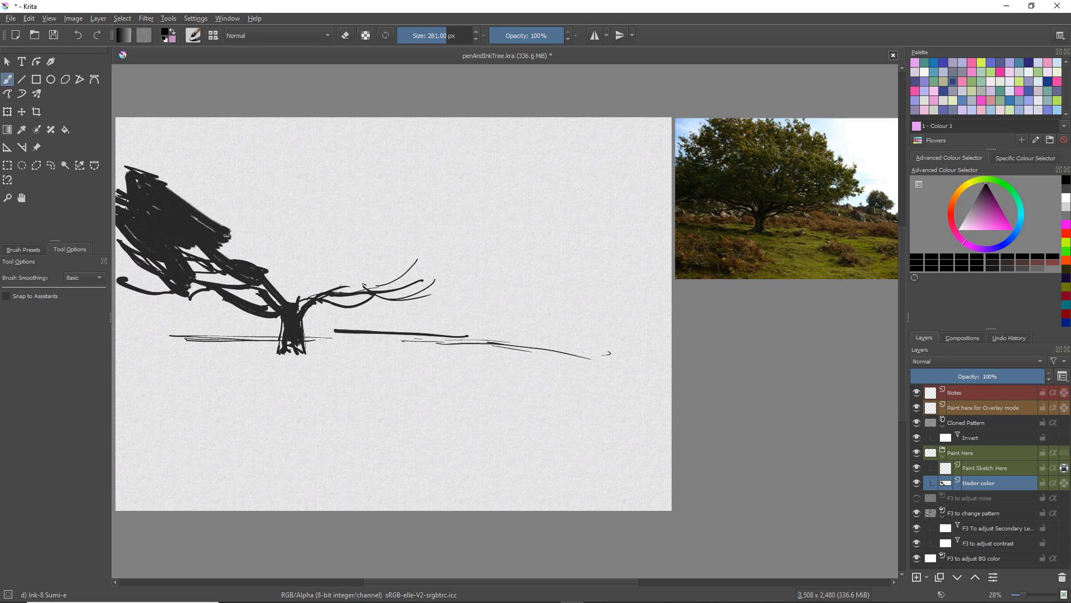
{"action": "mouse_move", "coordinate": [176, 223]}
{"action": "left_mouse_down"}
{"action": "mouse_move", "coordinate": [231, 262]}
{"action": "mouse_move", "coordinate": [181, 268]}
{"action": "mouse_move", "coordinate": [124, 248]}
{"action": "mouse_move", "coordinate": [144, 194]}
{"action": "left_mouse_up"}
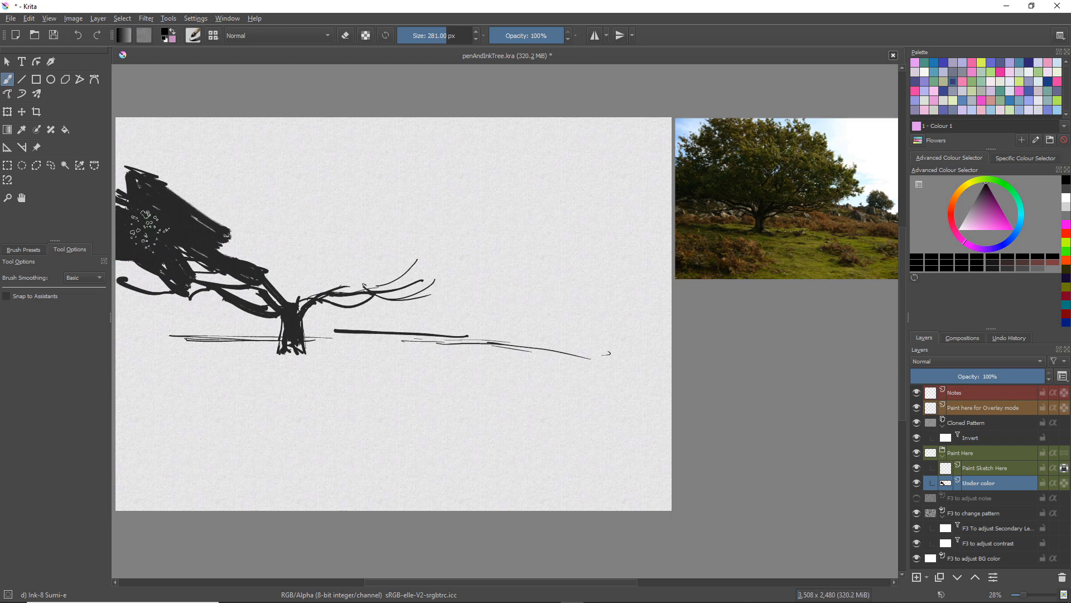
{"action": "mouse_move", "coordinate": [145, 293]}
{"action": "left_mouse_down"}
{"action": "mouse_move", "coordinate": [128, 266]}
{"action": "mouse_move", "coordinate": [149, 278]}
{"action": "left_mouse_up"}
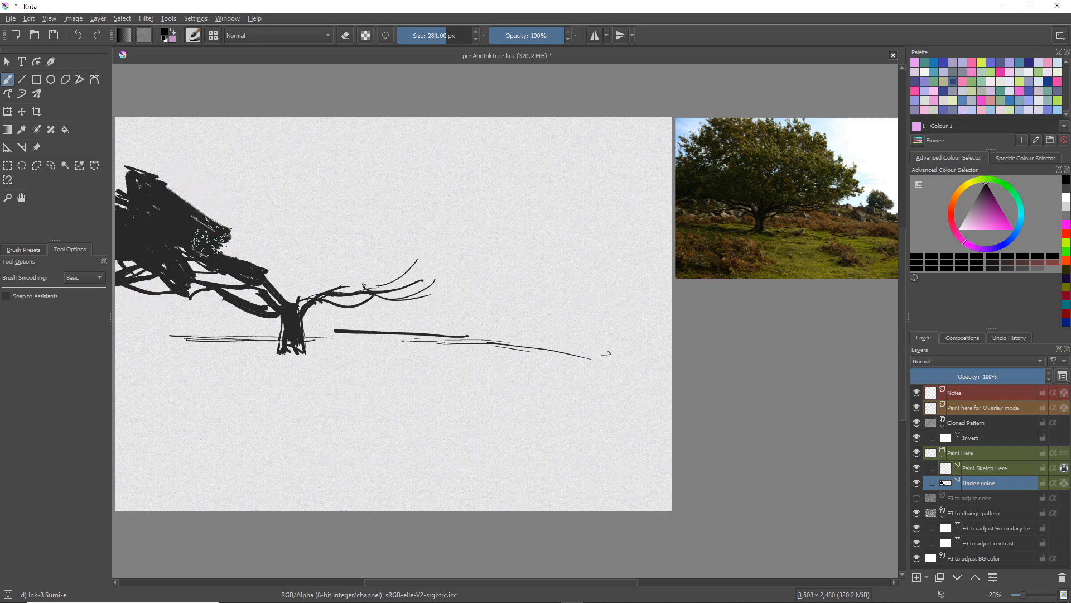
{"action": "mouse_move", "coordinate": [174, 193]}
{"action": "left_mouse_down"}
{"action": "mouse_move", "coordinate": [206, 199]}
{"action": "mouse_move", "coordinate": [215, 185]}
{"action": "mouse_move", "coordinate": [202, 210]}
{"action": "mouse_move", "coordinate": [237, 199]}
{"action": "mouse_move", "coordinate": [237, 228]}
{"action": "left_mouse_up"}
{"action": "left_click_drag", "start_coordinate": [151, 145], "coordinate": [184, 175]}
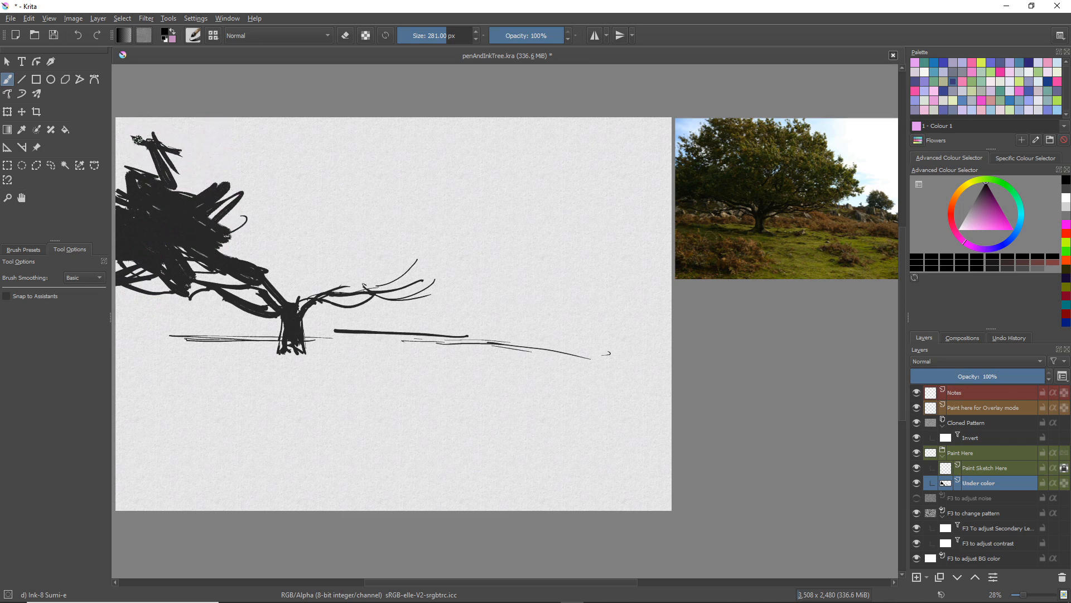
{"action": "left_click_drag", "start_coordinate": [136, 139], "coordinate": [166, 162]}
{"action": "left_click_drag", "start_coordinate": [169, 208], "coordinate": [195, 192]}
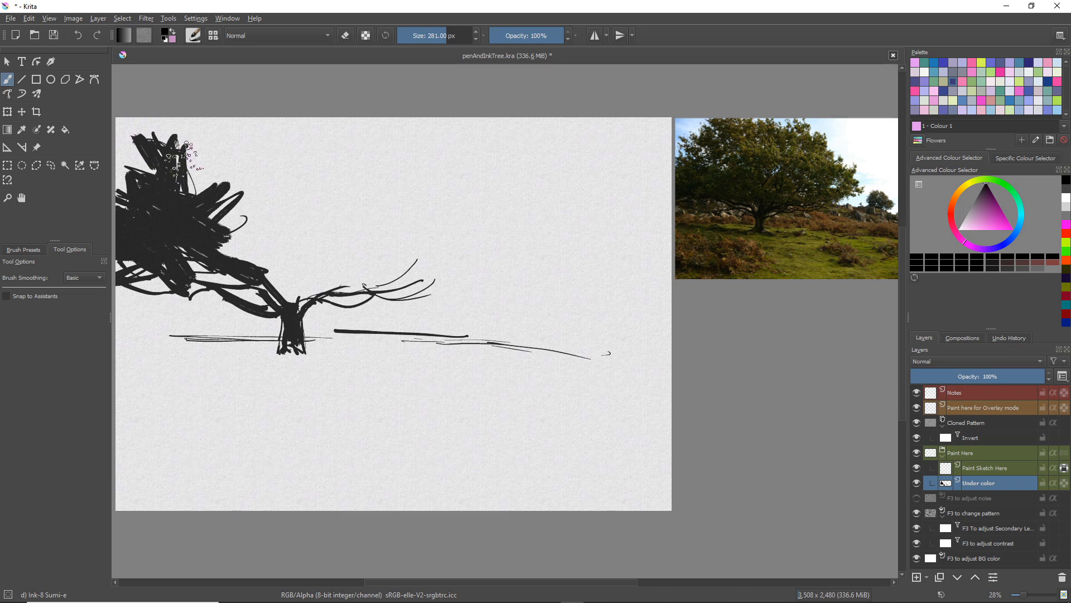
Fill the upper and central crown with broad diagonal foliage strokes from the canvas's top edge down toward the trunk
{"action": "mouse_move", "coordinate": [166, 117]}
{"action": "left_mouse_down"}
{"action": "mouse_move", "coordinate": [207, 147]}
{"action": "mouse_move", "coordinate": [207, 135]}
{"action": "mouse_move", "coordinate": [156, 105]}
{"action": "mouse_move", "coordinate": [209, 108]}
{"action": "mouse_move", "coordinate": [331, 155]}
{"action": "left_mouse_up"}
{"action": "mouse_move", "coordinate": [183, 135]}
{"action": "left_mouse_down"}
{"action": "mouse_move", "coordinate": [226, 199]}
{"action": "mouse_move", "coordinate": [260, 178]}
{"action": "mouse_move", "coordinate": [314, 199]}
{"action": "left_mouse_up"}
{"action": "mouse_move", "coordinate": [208, 146]}
{"action": "left_mouse_down"}
{"action": "mouse_move", "coordinate": [204, 166]}
{"action": "mouse_move", "coordinate": [245, 193]}
{"action": "mouse_move", "coordinate": [212, 206]}
{"action": "mouse_move", "coordinate": [176, 172]}
{"action": "mouse_move", "coordinate": [186, 146]}
{"action": "left_mouse_up"}
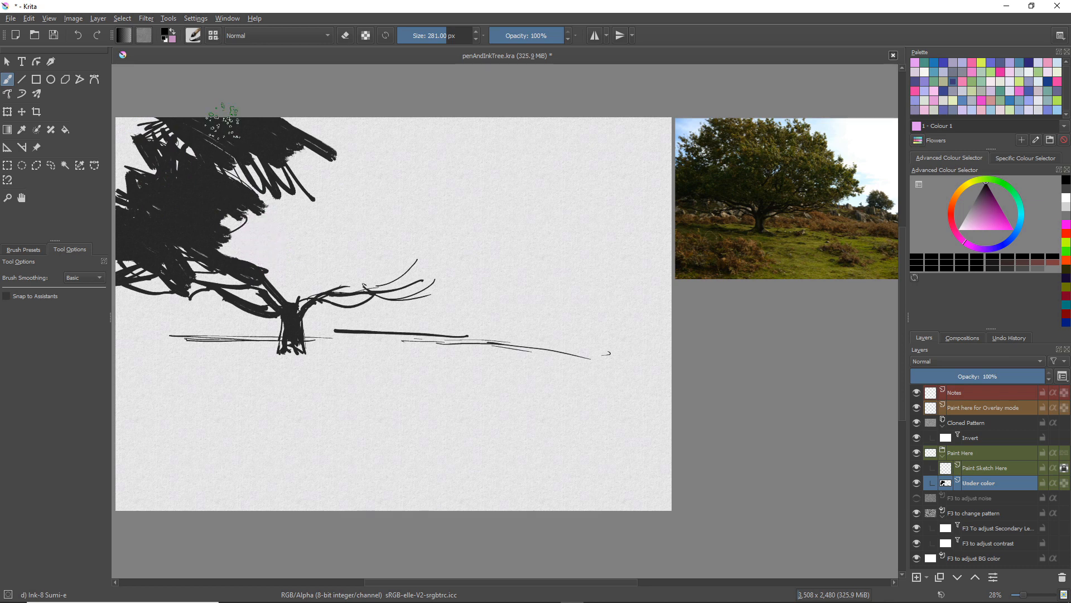
{"action": "left_click_drag", "start_coordinate": [254, 145], "coordinate": [320, 217]}
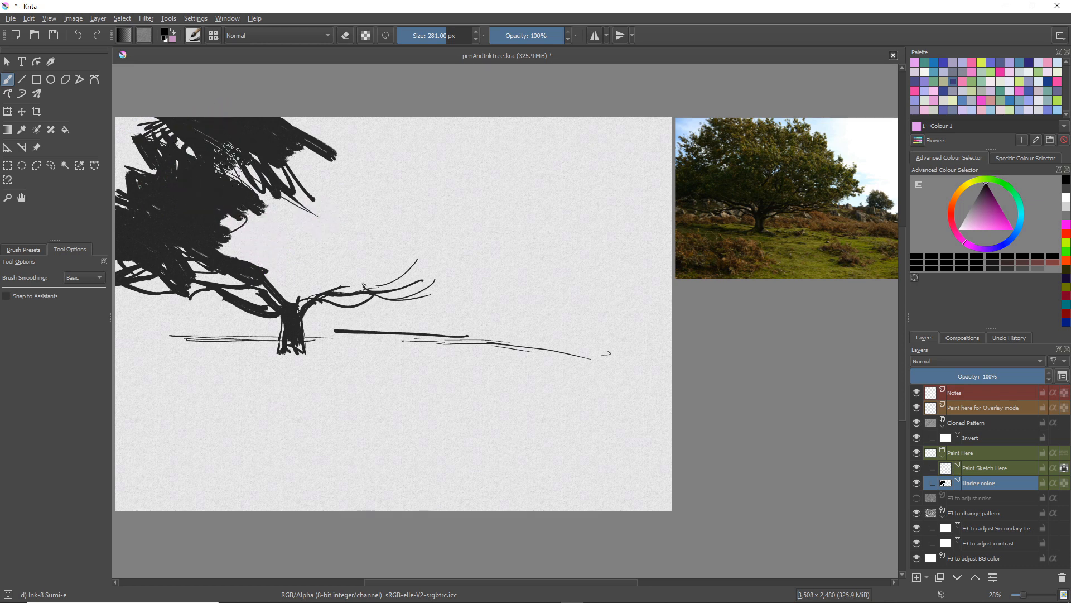
{"action": "left_click_drag", "start_coordinate": [229, 158], "coordinate": [320, 241]}
{"action": "mouse_move", "coordinate": [225, 223]}
{"action": "left_mouse_down"}
{"action": "mouse_move", "coordinate": [277, 255]}
{"action": "mouse_move", "coordinate": [338, 214]}
{"action": "left_mouse_up"}
{"action": "mouse_move", "coordinate": [292, 242]}
{"action": "left_mouse_down"}
{"action": "mouse_move", "coordinate": [236, 249]}
{"action": "mouse_move", "coordinate": [314, 250]}
{"action": "left_mouse_up"}
{"action": "left_click_drag", "start_coordinate": [212, 235], "coordinate": [297, 290]}
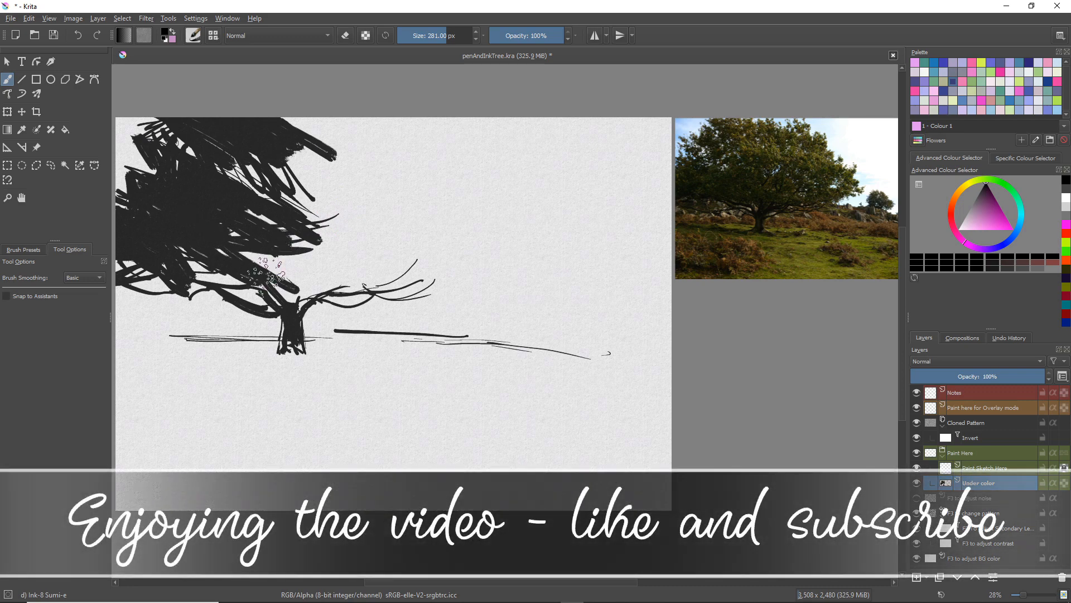
Extend the crown's upper right side with loose hatched strokes and ragged leaf clusters
{"action": "mouse_move", "coordinate": [320, 137]}
{"action": "left_mouse_down"}
{"action": "mouse_move", "coordinate": [346, 150]}
{"action": "mouse_move", "coordinate": [341, 134]}
{"action": "mouse_move", "coordinate": [359, 140]}
{"action": "mouse_move", "coordinate": [366, 131]}
{"action": "mouse_move", "coordinate": [365, 149]}
{"action": "mouse_move", "coordinate": [378, 154]}
{"action": "mouse_move", "coordinate": [353, 167]}
{"action": "mouse_move", "coordinate": [368, 181]}
{"action": "mouse_move", "coordinate": [311, 152]}
{"action": "left_mouse_up"}
{"action": "mouse_move", "coordinate": [323, 122]}
{"action": "left_mouse_down"}
{"action": "mouse_move", "coordinate": [343, 131]}
{"action": "mouse_move", "coordinate": [331, 142]}
{"action": "mouse_move", "coordinate": [347, 114]}
{"action": "mouse_move", "coordinate": [356, 130]}
{"action": "mouse_move", "coordinate": [342, 144]}
{"action": "mouse_move", "coordinate": [306, 139]}
{"action": "mouse_move", "coordinate": [340, 155]}
{"action": "left_mouse_up"}
{"action": "mouse_move", "coordinate": [292, 194]}
{"action": "left_mouse_down"}
{"action": "mouse_move", "coordinate": [338, 178]}
{"action": "mouse_move", "coordinate": [307, 219]}
{"action": "left_mouse_up"}
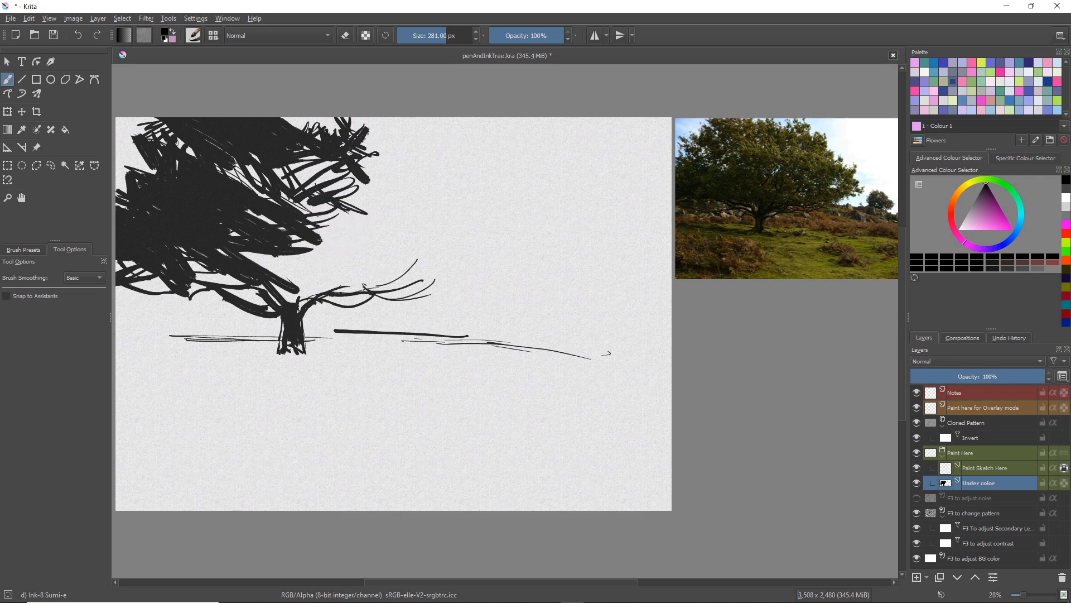
{"action": "left_click_drag", "start_coordinate": [360, 197], "coordinate": [375, 239]}
{"action": "mouse_move", "coordinate": [373, 189]}
{"action": "left_mouse_down"}
{"action": "mouse_move", "coordinate": [376, 237]}
{"action": "mouse_move", "coordinate": [401, 252]}
{"action": "left_mouse_up"}
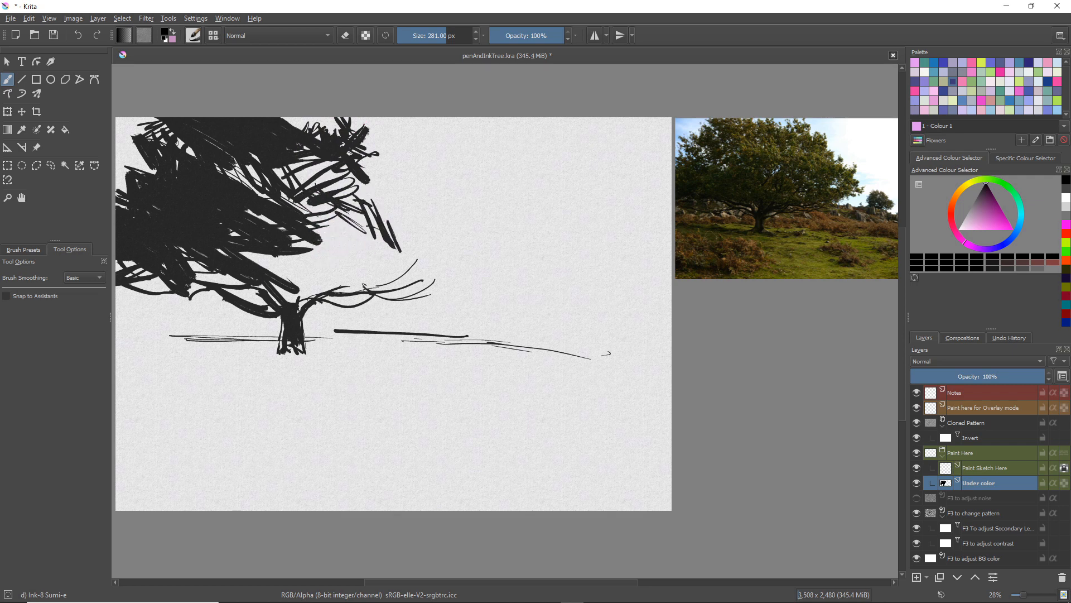
{"action": "mouse_move", "coordinate": [369, 183]}
{"action": "left_mouse_down"}
{"action": "mouse_move", "coordinate": [393, 181]}
{"action": "mouse_move", "coordinate": [383, 148]}
{"action": "mouse_move", "coordinate": [386, 166]}
{"action": "left_mouse_up"}
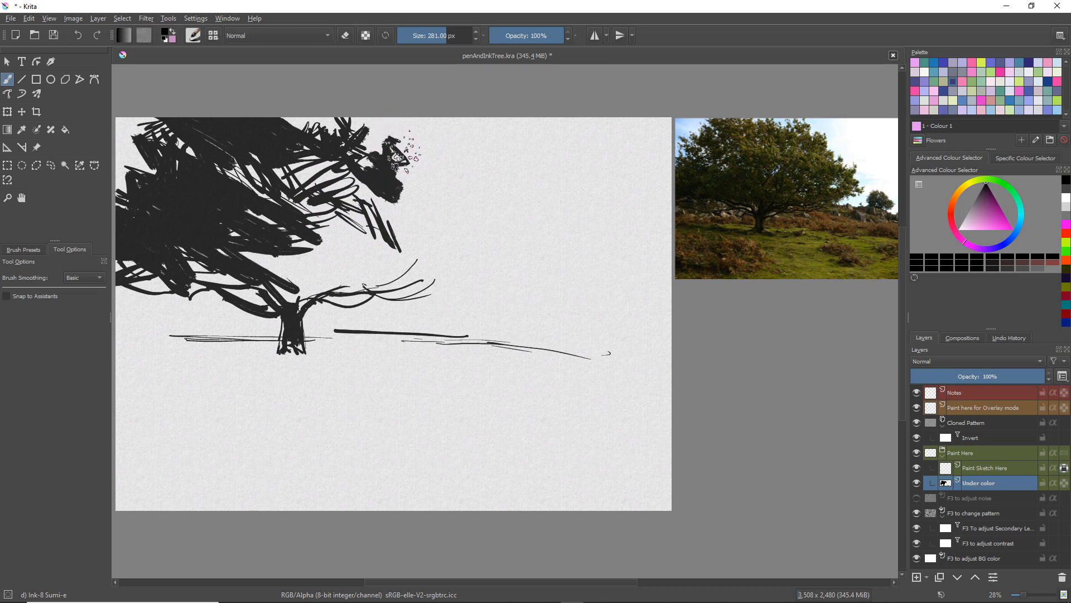
{"action": "mouse_move", "coordinate": [417, 170]}
{"action": "left_mouse_down"}
{"action": "mouse_move", "coordinate": [432, 206]}
{"action": "mouse_move", "coordinate": [417, 219]}
{"action": "mouse_move", "coordinate": [424, 226]}
{"action": "mouse_move", "coordinate": [398, 181]}
{"action": "mouse_move", "coordinate": [371, 178]}
{"action": "mouse_move", "coordinate": [360, 209]}
{"action": "mouse_move", "coordinate": [371, 187]}
{"action": "mouse_move", "coordinate": [390, 215]}
{"action": "left_mouse_up"}
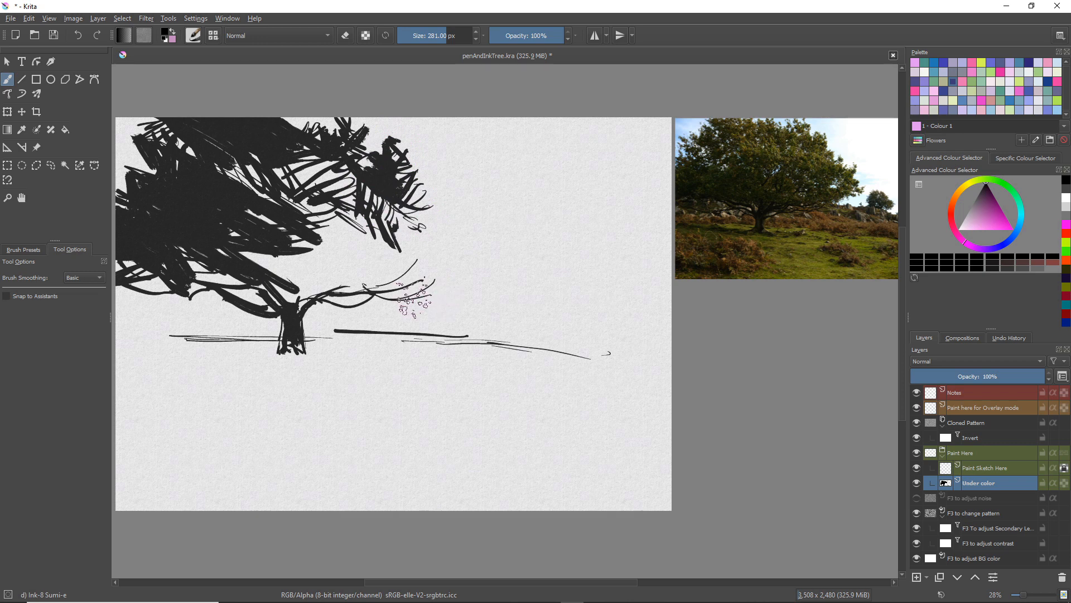
Fill the foliage above the right branches and extend ragged leaf clumps along the crown's lower right edge
{"action": "mouse_move", "coordinate": [390, 220]}
{"action": "left_mouse_down"}
{"action": "mouse_move", "coordinate": [351, 220]}
{"action": "mouse_move", "coordinate": [333, 254]}
{"action": "mouse_move", "coordinate": [369, 231]}
{"action": "mouse_move", "coordinate": [340, 271]}
{"action": "mouse_move", "coordinate": [384, 240]}
{"action": "mouse_move", "coordinate": [340, 273]}
{"action": "mouse_move", "coordinate": [387, 237]}
{"action": "mouse_move", "coordinate": [370, 274]}
{"action": "mouse_move", "coordinate": [404, 250]}
{"action": "mouse_move", "coordinate": [384, 273]}
{"action": "mouse_move", "coordinate": [407, 260]}
{"action": "mouse_move", "coordinate": [301, 289]}
{"action": "mouse_move", "coordinate": [271, 244]}
{"action": "mouse_move", "coordinate": [264, 266]}
{"action": "mouse_move", "coordinate": [282, 297]}
{"action": "mouse_move", "coordinate": [267, 290]}
{"action": "mouse_move", "coordinate": [283, 265]}
{"action": "mouse_move", "coordinate": [307, 273]}
{"action": "mouse_move", "coordinate": [324, 257]}
{"action": "mouse_move", "coordinate": [311, 256]}
{"action": "mouse_move", "coordinate": [329, 220]}
{"action": "mouse_move", "coordinate": [314, 247]}
{"action": "mouse_move", "coordinate": [334, 234]}
{"action": "mouse_move", "coordinate": [334, 254]}
{"action": "mouse_move", "coordinate": [268, 185]}
{"action": "mouse_move", "coordinate": [276, 220]}
{"action": "mouse_move", "coordinate": [232, 182]}
{"action": "left_mouse_up"}
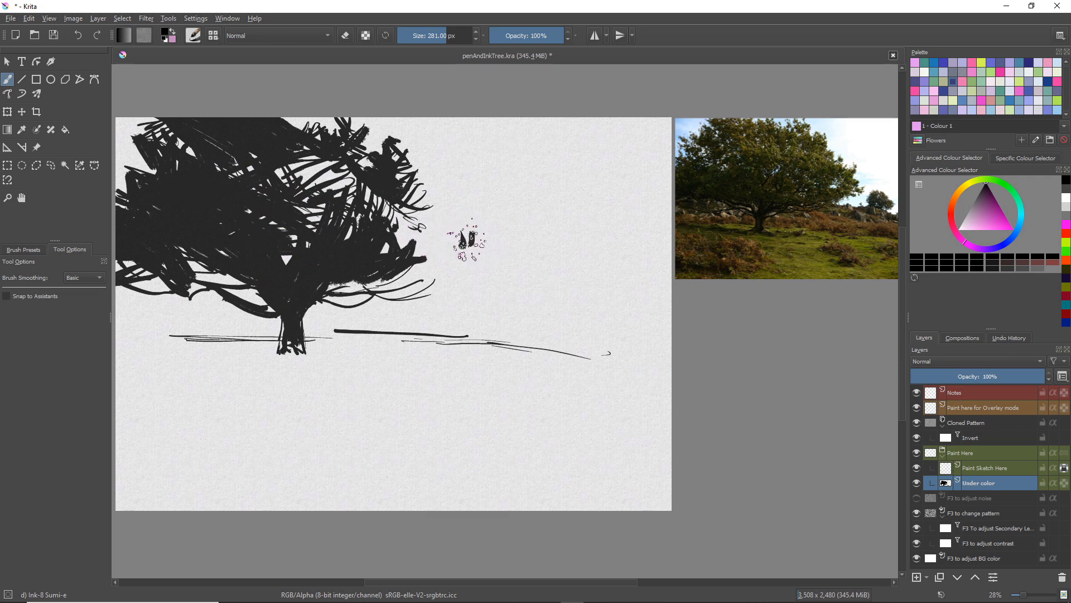
{"action": "mouse_move", "coordinate": [472, 239]}
{"action": "left_mouse_down"}
{"action": "mouse_move", "coordinate": [430, 245]}
{"action": "mouse_move", "coordinate": [423, 231]}
{"action": "mouse_move", "coordinate": [461, 245]}
{"action": "mouse_move", "coordinate": [399, 245]}
{"action": "left_mouse_up"}
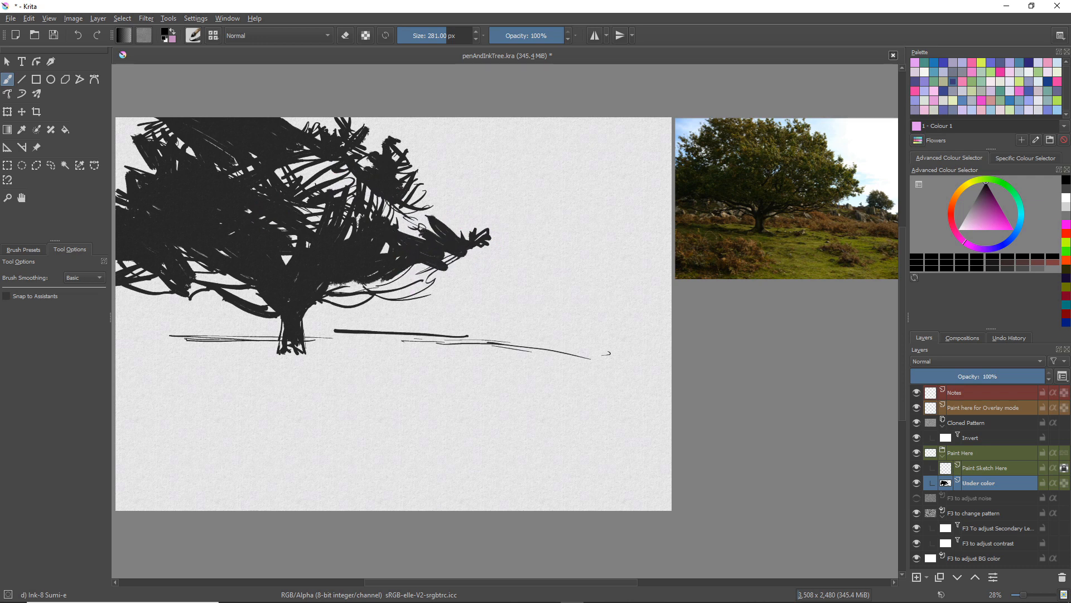
{"action": "left_click_drag", "start_coordinate": [478, 261], "coordinate": [390, 261]}
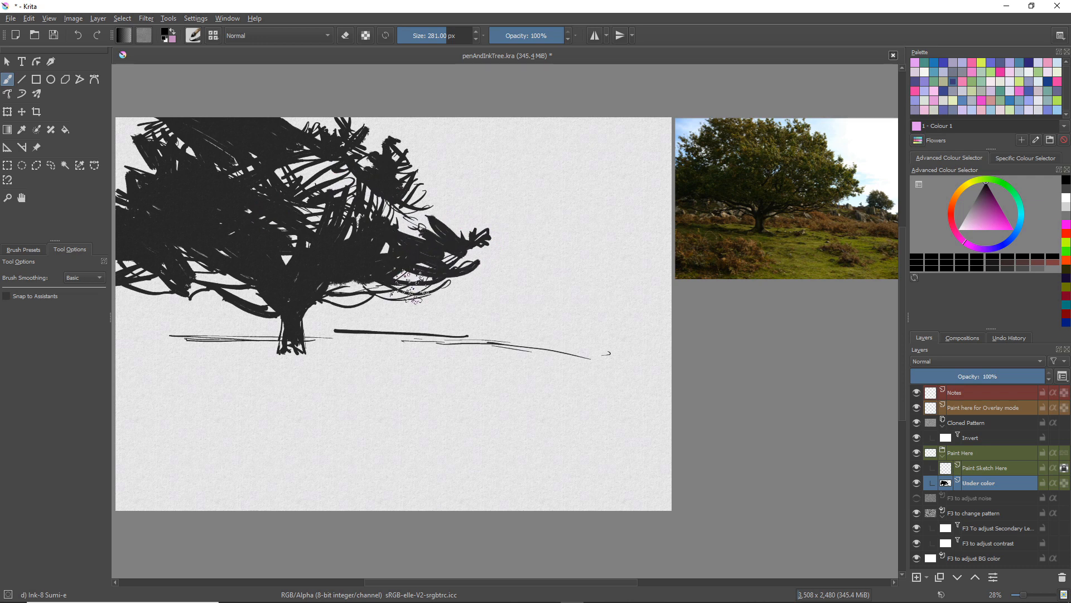
{"action": "left_click_drag", "start_coordinate": [441, 293], "coordinate": [366, 284]}
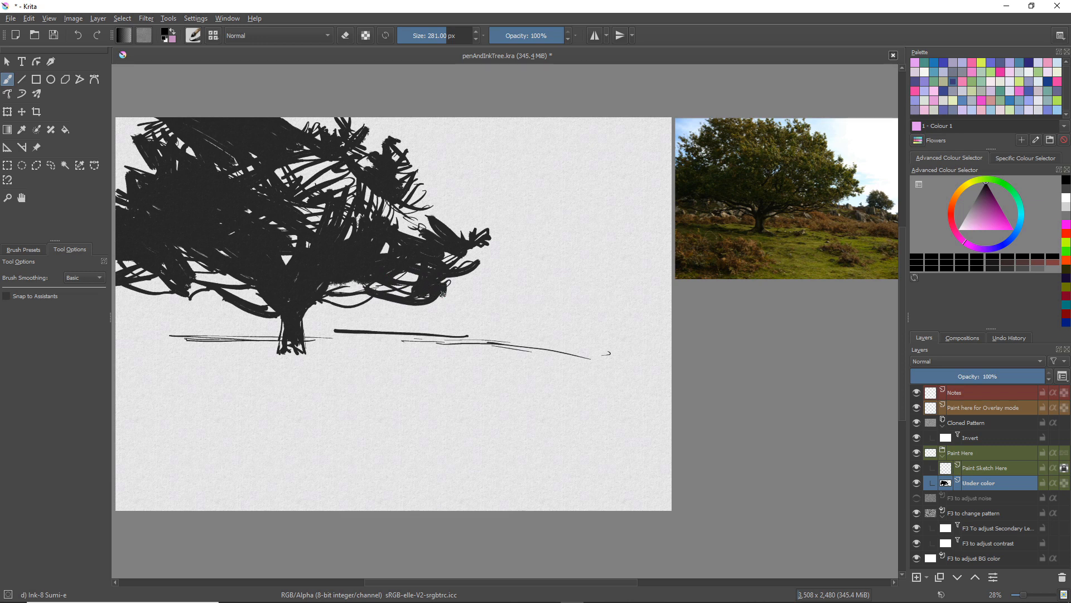
{"action": "mouse_move", "coordinate": [442, 294]}
{"action": "left_mouse_down"}
{"action": "mouse_move", "coordinate": [472, 310]}
{"action": "mouse_move", "coordinate": [455, 285]}
{"action": "left_mouse_up"}
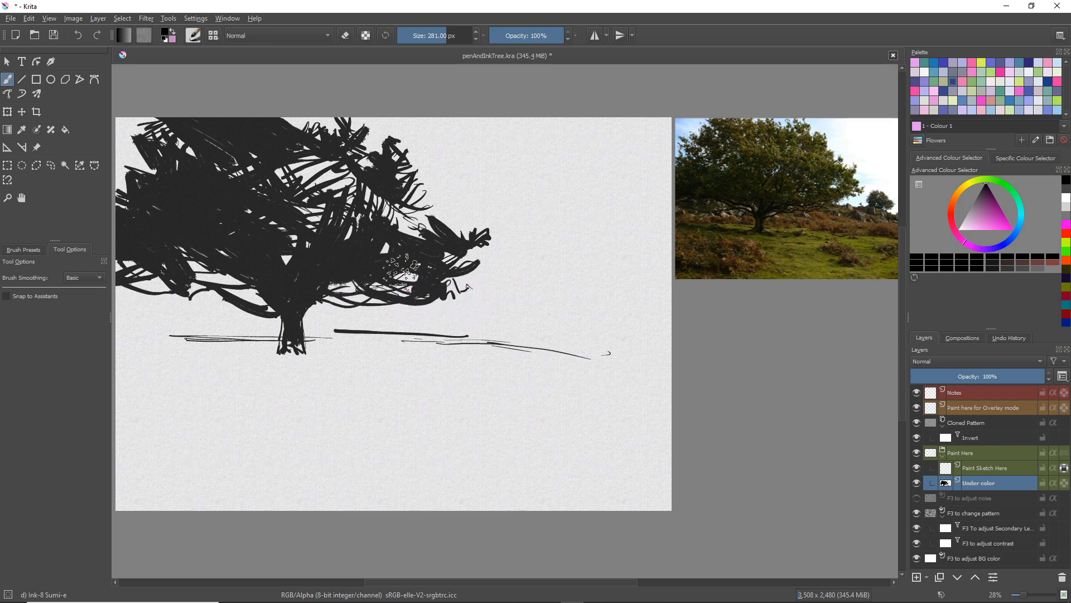
Add leaf clumps on the crown's right edge, darken gaps in the foliage, and thicken the underside branches and the ground line
{"action": "left_click", "coordinate": [432, 192]}
{"action": "left_click_drag", "start_coordinate": [427, 191], "coordinate": [428, 221]}
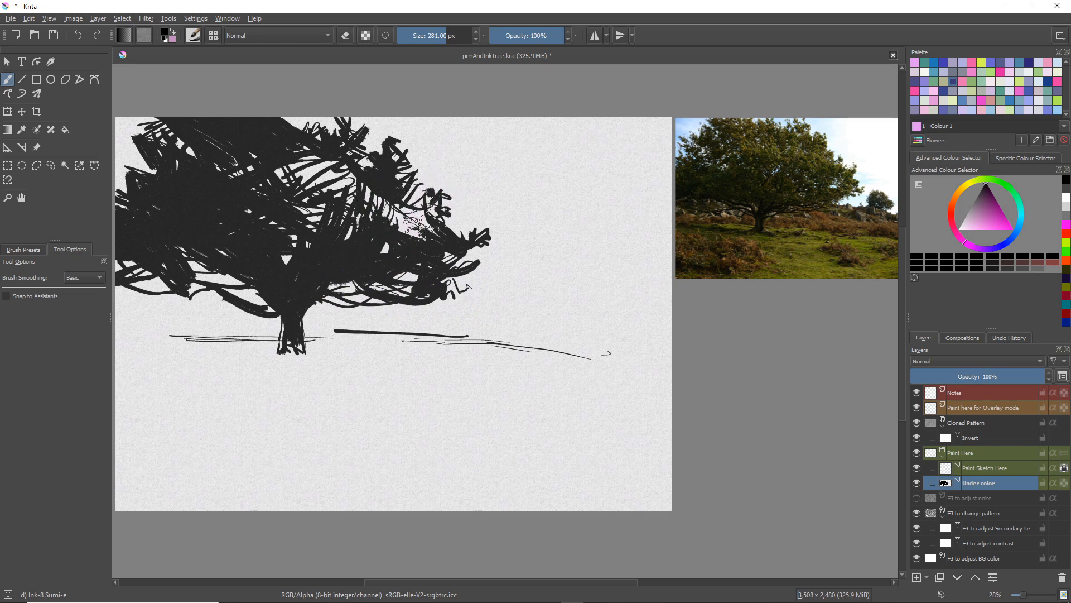
{"action": "left_click_drag", "start_coordinate": [293, 161], "coordinate": [326, 205]}
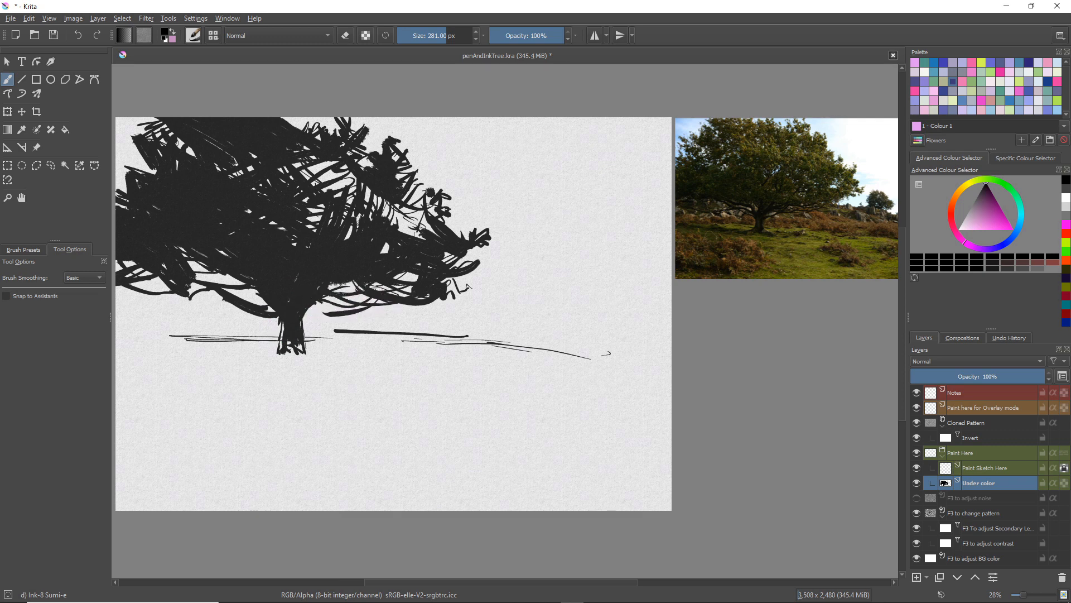
{"action": "left_click_drag", "start_coordinate": [342, 322], "coordinate": [304, 307]}
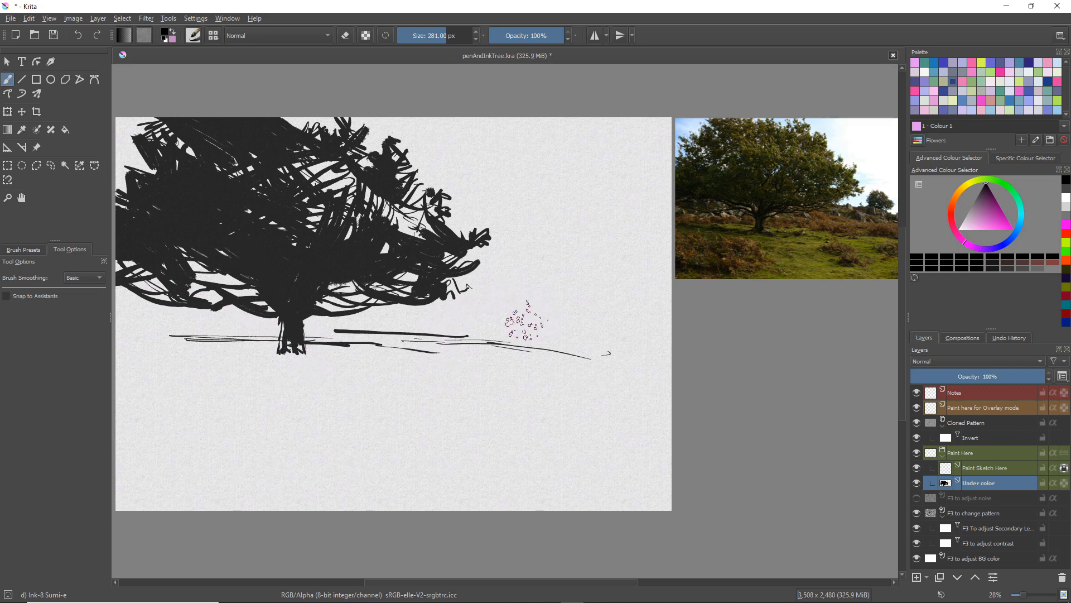
Ink an upright rock outcrop right of the tree, with a dark bank sloping to the canvas's right edge
{"action": "left_click_drag", "start_coordinate": [543, 313], "coordinate": [551, 347]}
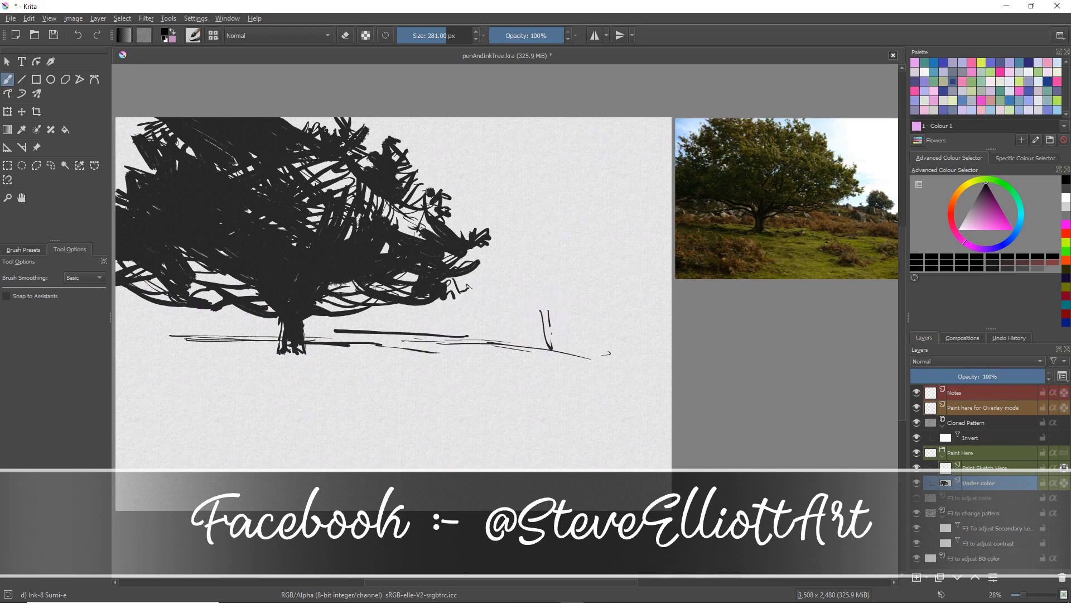
{"action": "left_click_drag", "start_coordinate": [545, 310], "coordinate": [557, 349]}
{"action": "mouse_move", "coordinate": [561, 311]}
{"action": "left_mouse_down"}
{"action": "mouse_move", "coordinate": [578, 344]}
{"action": "mouse_move", "coordinate": [545, 304]}
{"action": "mouse_move", "coordinate": [533, 324]}
{"action": "mouse_move", "coordinate": [542, 338]}
{"action": "mouse_move", "coordinate": [584, 327]}
{"action": "mouse_move", "coordinate": [578, 332]}
{"action": "mouse_move", "coordinate": [575, 319]}
{"action": "mouse_move", "coordinate": [590, 342]}
{"action": "left_mouse_up"}
{"action": "left_click", "coordinate": [552, 303]}
{"action": "mouse_move", "coordinate": [587, 329]}
{"action": "left_mouse_down"}
{"action": "mouse_move", "coordinate": [600, 328]}
{"action": "mouse_move", "coordinate": [594, 344]}
{"action": "mouse_move", "coordinate": [668, 341]}
{"action": "left_mouse_up"}
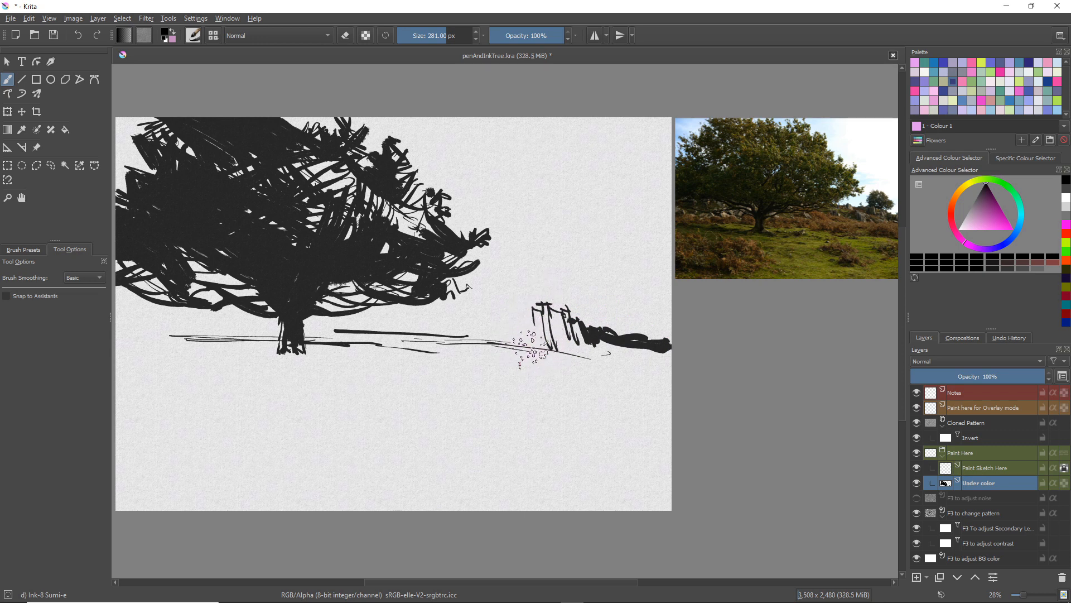
Hatch the dark bank between the outcrop and the big tree, and outline the low rocks along its top
{"action": "mouse_move", "coordinate": [528, 337]}
{"action": "left_mouse_down"}
{"action": "mouse_move", "coordinate": [595, 349]}
{"action": "mouse_move", "coordinate": [502, 332]}
{"action": "mouse_move", "coordinate": [503, 344]}
{"action": "mouse_move", "coordinate": [521, 349]}
{"action": "mouse_move", "coordinate": [539, 351]}
{"action": "mouse_move", "coordinate": [499, 323]}
{"action": "mouse_move", "coordinate": [466, 323]}
{"action": "mouse_move", "coordinate": [491, 341]}
{"action": "left_mouse_up"}
{"action": "left_click_drag", "start_coordinate": [488, 330], "coordinate": [510, 351]}
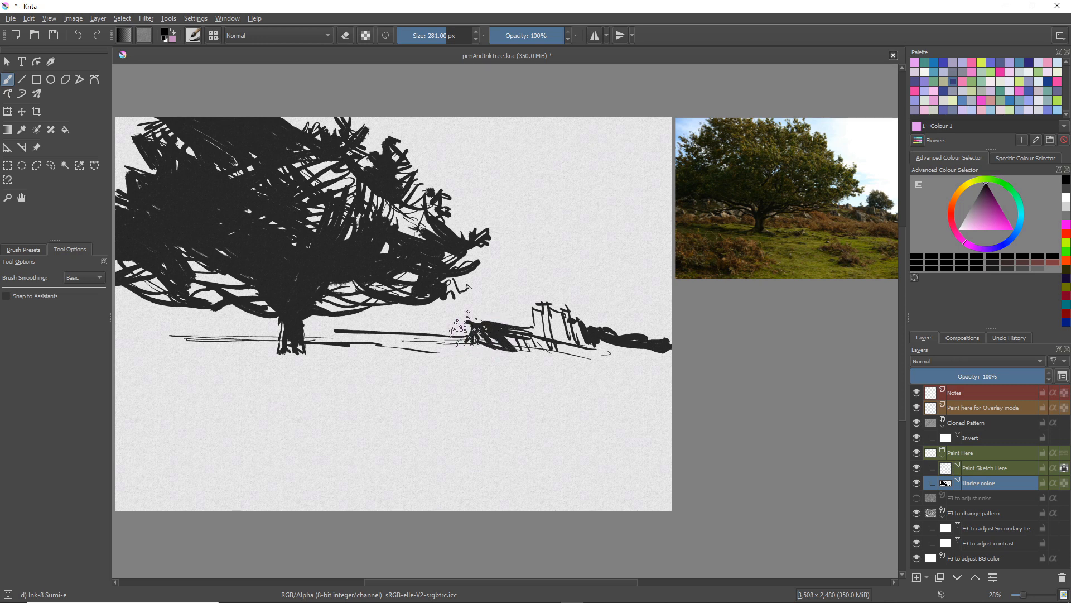
{"action": "mouse_move", "coordinate": [467, 324]}
{"action": "left_mouse_down"}
{"action": "mouse_move", "coordinate": [457, 345]}
{"action": "mouse_move", "coordinate": [383, 324]}
{"action": "left_mouse_up"}
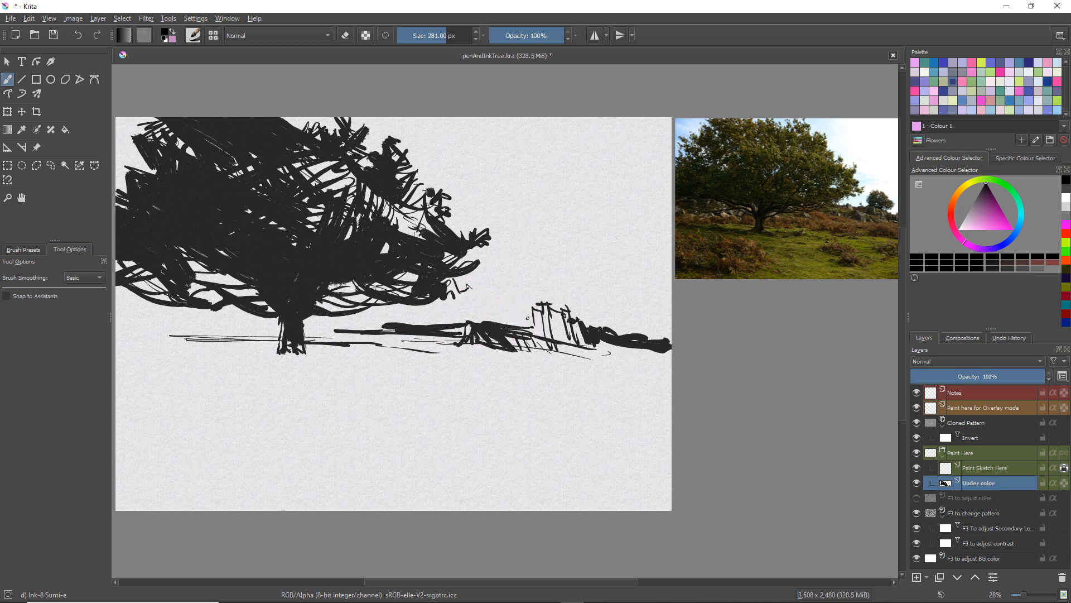
{"action": "mouse_move", "coordinate": [532, 310]}
{"action": "left_mouse_down"}
{"action": "mouse_move", "coordinate": [458, 313]}
{"action": "mouse_move", "coordinate": [529, 337]}
{"action": "left_mouse_up"}
{"action": "left_click_drag", "start_coordinate": [484, 311], "coordinate": [485, 323]}
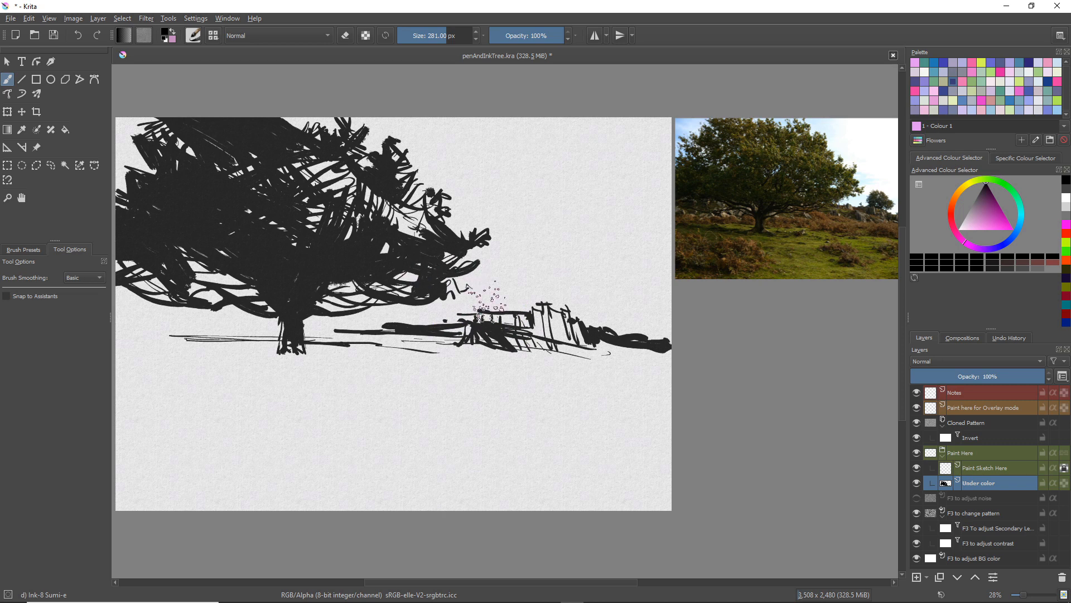
Ink a small distant tree with a scribbled round crown above the upright rock outcrop
{"action": "mouse_move", "coordinate": [558, 284]}
{"action": "left_mouse_down"}
{"action": "mouse_move", "coordinate": [563, 273]}
{"action": "mouse_move", "coordinate": [573, 288]}
{"action": "mouse_move", "coordinate": [555, 279]}
{"action": "mouse_move", "coordinate": [558, 301]}
{"action": "mouse_move", "coordinate": [552, 276]}
{"action": "mouse_move", "coordinate": [561, 310]}
{"action": "left_mouse_up"}
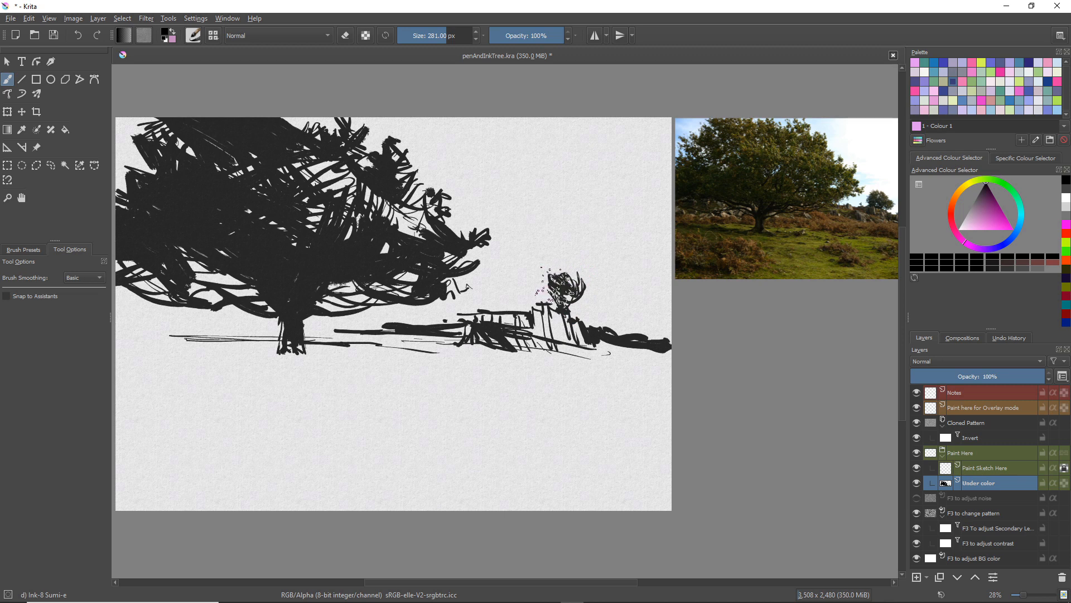
{"action": "mouse_move", "coordinate": [561, 286]}
{"action": "left_mouse_down"}
{"action": "mouse_move", "coordinate": [550, 280]}
{"action": "mouse_move", "coordinate": [548, 294]}
{"action": "mouse_move", "coordinate": [544, 279]}
{"action": "left_mouse_up"}
{"action": "left_click", "coordinate": [540, 292]}
Scribble looping bushes and wavy grass lines below the dark bank, with a densely hatched strip beneath them reaching the canvas's right edge
{"action": "mouse_move", "coordinate": [671, 361]}
{"action": "left_mouse_down"}
{"action": "mouse_move", "coordinate": [583, 365]}
{"action": "mouse_move", "coordinate": [523, 347]}
{"action": "left_mouse_up"}
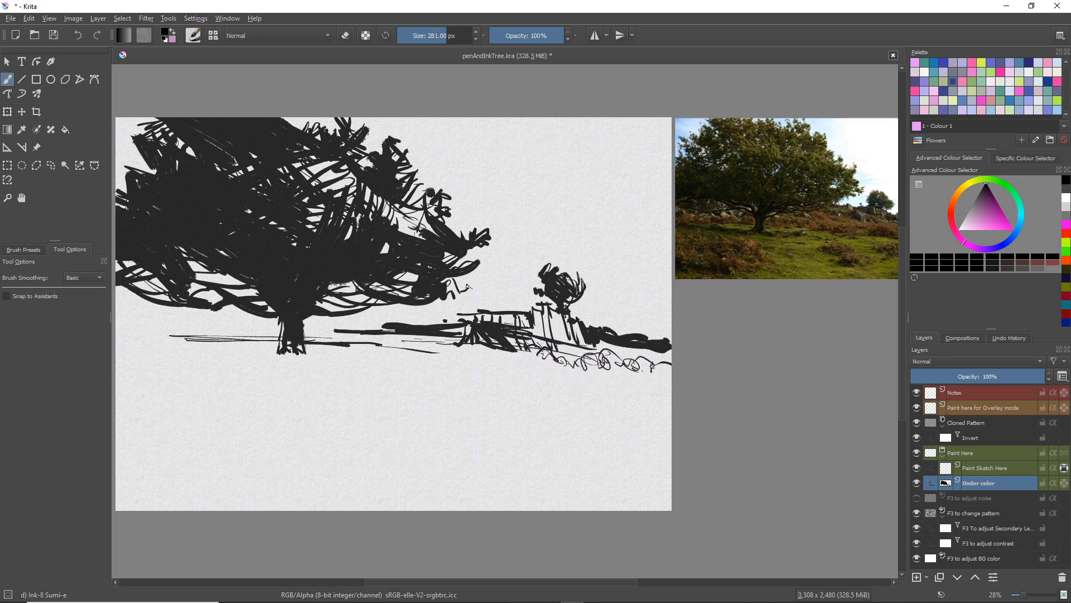
{"action": "left_click_drag", "start_coordinate": [591, 364], "coordinate": [604, 371]}
{"action": "left_click", "coordinate": [488, 356]}
{"action": "left_click_drag", "start_coordinate": [459, 360], "coordinate": [382, 344]}
{"action": "mouse_move", "coordinate": [310, 332]}
{"action": "left_mouse_down"}
{"action": "mouse_move", "coordinate": [397, 346]}
{"action": "mouse_move", "coordinate": [312, 340]}
{"action": "mouse_move", "coordinate": [410, 366]}
{"action": "mouse_move", "coordinate": [376, 376]}
{"action": "mouse_move", "coordinate": [443, 379]}
{"action": "left_mouse_up"}
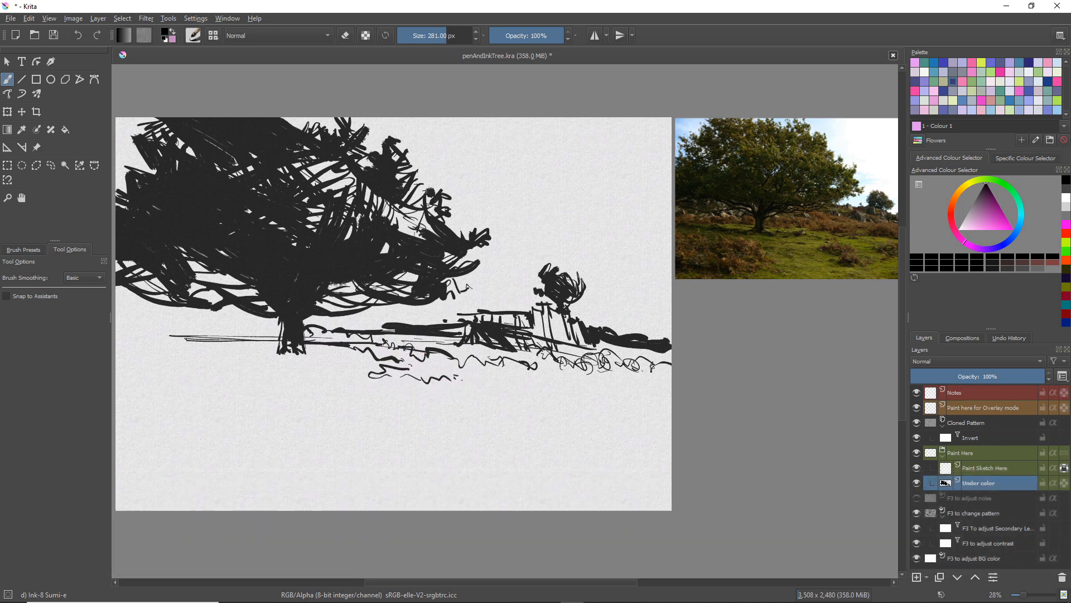
{"action": "mouse_move", "coordinate": [511, 380]}
{"action": "left_mouse_down"}
{"action": "mouse_move", "coordinate": [608, 385]}
{"action": "mouse_move", "coordinate": [600, 375]}
{"action": "mouse_move", "coordinate": [621, 385]}
{"action": "mouse_move", "coordinate": [604, 361]}
{"action": "mouse_move", "coordinate": [659, 390]}
{"action": "mouse_move", "coordinate": [657, 379]}
{"action": "mouse_move", "coordinate": [676, 387]}
{"action": "mouse_move", "coordinate": [667, 399]}
{"action": "mouse_move", "coordinate": [533, 376]}
{"action": "left_mouse_up"}
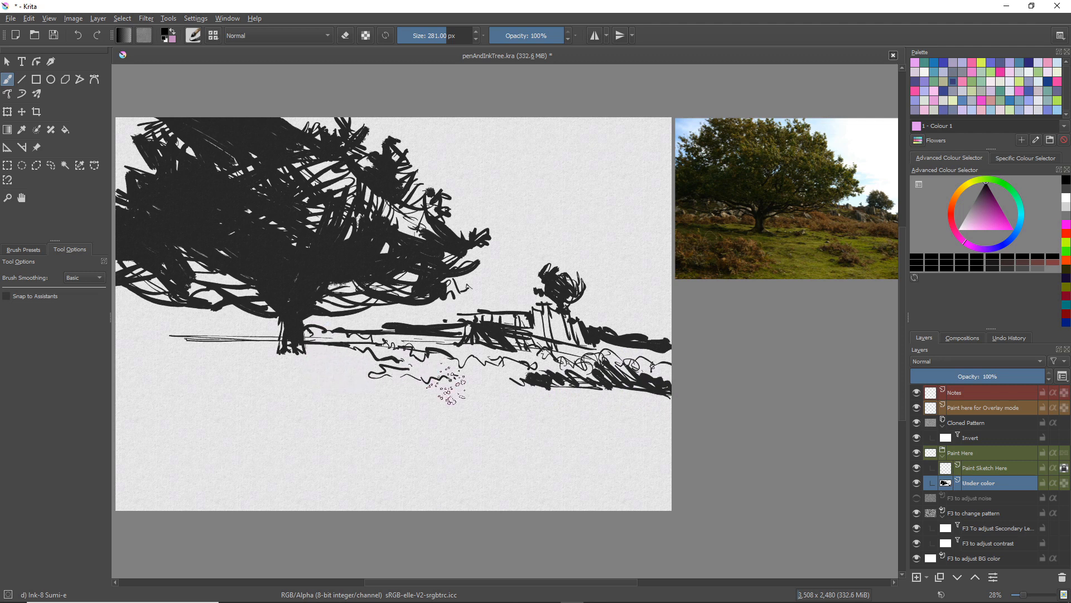
Hatch short slanted grass strokes along the wavy lines, from the dark right-hand strip back to the big tree's trunk
{"action": "mouse_move", "coordinate": [507, 360]}
{"action": "left_mouse_down"}
{"action": "mouse_move", "coordinate": [527, 381]}
{"action": "mouse_move", "coordinate": [485, 377]}
{"action": "left_mouse_up"}
{"action": "mouse_move", "coordinate": [465, 362]}
{"action": "left_mouse_down"}
{"action": "mouse_move", "coordinate": [478, 374]}
{"action": "mouse_move", "coordinate": [457, 373]}
{"action": "left_mouse_up"}
{"action": "left_click_drag", "start_coordinate": [439, 353], "coordinate": [453, 375]}
{"action": "left_click_drag", "start_coordinate": [430, 351], "coordinate": [439, 371]}
{"action": "left_click_drag", "start_coordinate": [422, 357], "coordinate": [430, 380]}
{"action": "left_click_drag", "start_coordinate": [410, 358], "coordinate": [424, 377]}
{"action": "mouse_move", "coordinate": [402, 360]}
{"action": "left_mouse_down"}
{"action": "mouse_move", "coordinate": [417, 378]}
{"action": "mouse_move", "coordinate": [398, 375]}
{"action": "left_mouse_up"}
{"action": "mouse_move", "coordinate": [382, 366]}
{"action": "left_mouse_down"}
{"action": "mouse_move", "coordinate": [393, 376]}
{"action": "mouse_move", "coordinate": [406, 367]}
{"action": "left_mouse_up"}
{"action": "left_click_drag", "start_coordinate": [388, 348], "coordinate": [401, 363]}
{"action": "mouse_move", "coordinate": [382, 345]}
{"action": "left_mouse_down"}
{"action": "mouse_move", "coordinate": [392, 359]}
{"action": "mouse_move", "coordinate": [383, 354]}
{"action": "left_mouse_up"}
{"action": "left_click_drag", "start_coordinate": [369, 335], "coordinate": [373, 352]}
{"action": "left_click_drag", "start_coordinate": [356, 336], "coordinate": [359, 346]}
{"action": "left_click_drag", "start_coordinate": [340, 327], "coordinate": [343, 343]}
{"action": "left_click_drag", "start_coordinate": [328, 331], "coordinate": [333, 343]}
{"action": "mouse_move", "coordinate": [314, 329]}
{"action": "left_mouse_down"}
{"action": "mouse_move", "coordinate": [322, 341]}
{"action": "mouse_move", "coordinate": [305, 340]}
{"action": "left_mouse_up"}
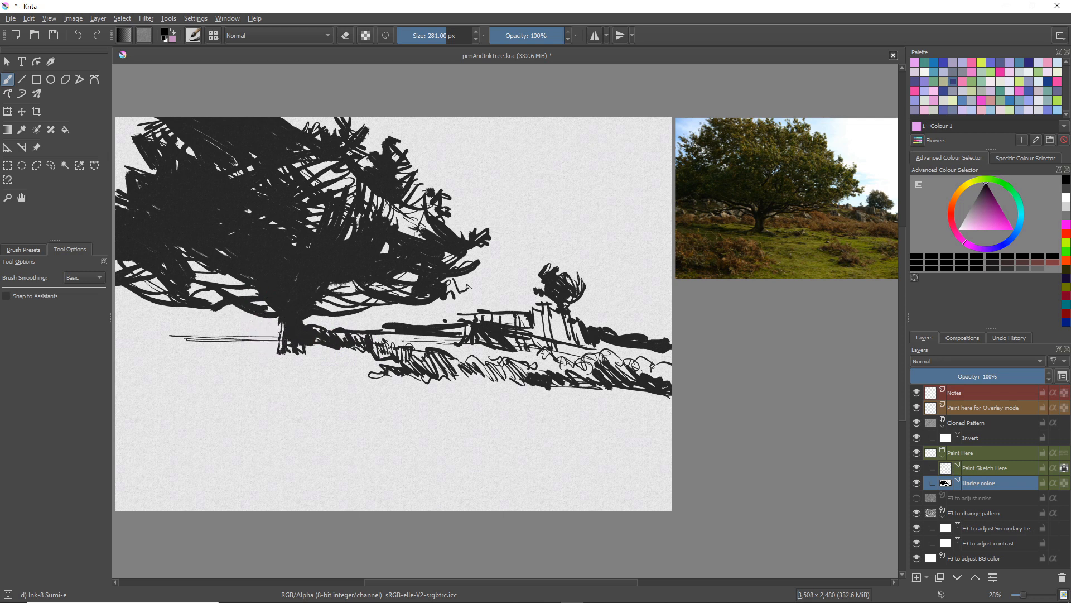
Ink low scrub along the ground left of the trunk and sketch thin background rock outlines on both sides of it
{"action": "left_click_drag", "start_coordinate": [279, 329], "coordinate": [228, 328]}
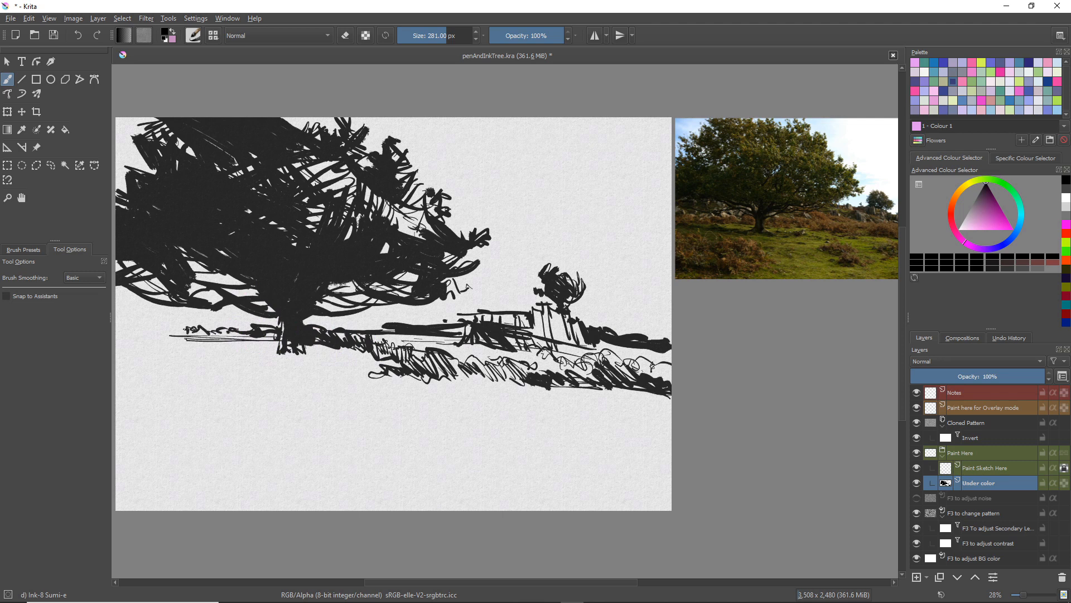
{"action": "left_click_drag", "start_coordinate": [181, 331], "coordinate": [148, 337]}
{"action": "mouse_move", "coordinate": [450, 309]}
{"action": "left_mouse_down"}
{"action": "mouse_move", "coordinate": [457, 322]}
{"action": "mouse_move", "coordinate": [398, 318]}
{"action": "left_mouse_up"}
{"action": "mouse_move", "coordinate": [385, 306]}
{"action": "left_mouse_down"}
{"action": "mouse_move", "coordinate": [387, 318]}
{"action": "mouse_move", "coordinate": [358, 319]}
{"action": "left_mouse_up"}
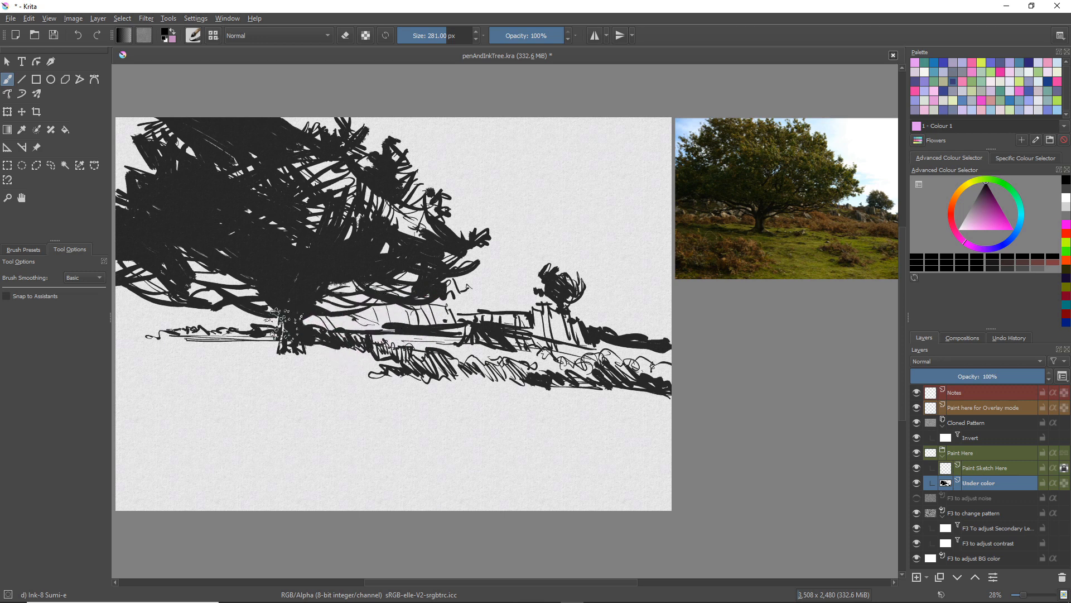
{"action": "mouse_move", "coordinate": [230, 307]}
{"action": "left_mouse_down"}
{"action": "mouse_move", "coordinate": [246, 330]}
{"action": "mouse_move", "coordinate": [205, 328]}
{"action": "left_mouse_up"}
{"action": "mouse_move", "coordinate": [194, 316]}
{"action": "left_mouse_down"}
{"action": "mouse_move", "coordinate": [164, 319]}
{"action": "mouse_move", "coordinate": [167, 330]}
{"action": "mouse_move", "coordinate": [164, 320]}
{"action": "mouse_move", "coordinate": [147, 336]}
{"action": "left_mouse_up"}
{"action": "left_click_drag", "start_coordinate": [149, 315], "coordinate": [115, 333]}
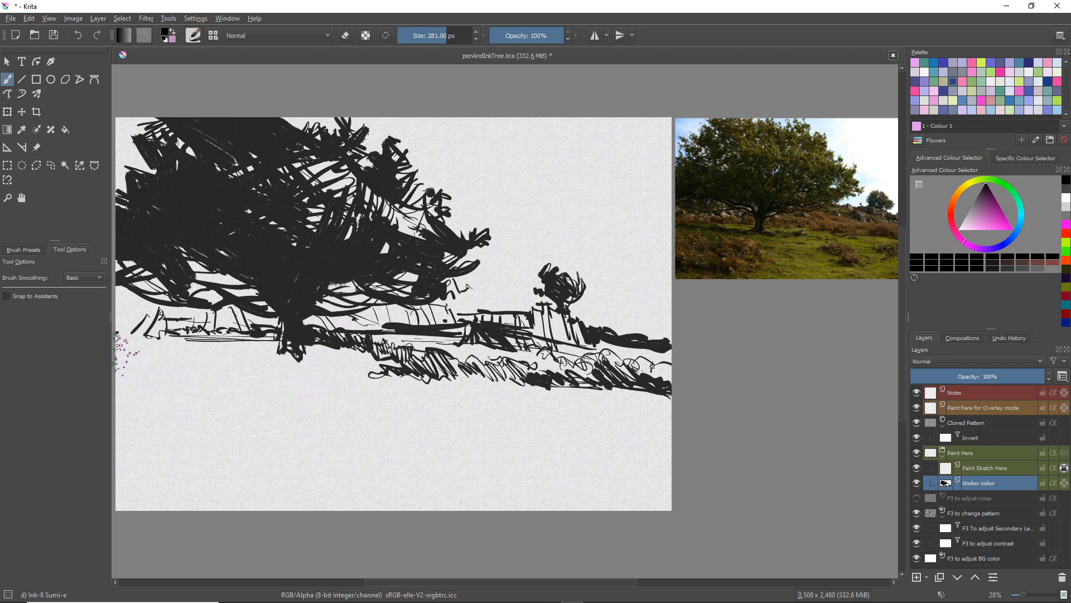
Erase thin highlights into the trunk and main branches and break up the crown's right-hand leaf clumps using the 50 px Eraser Circle
{"action": "key", "text": "e"}
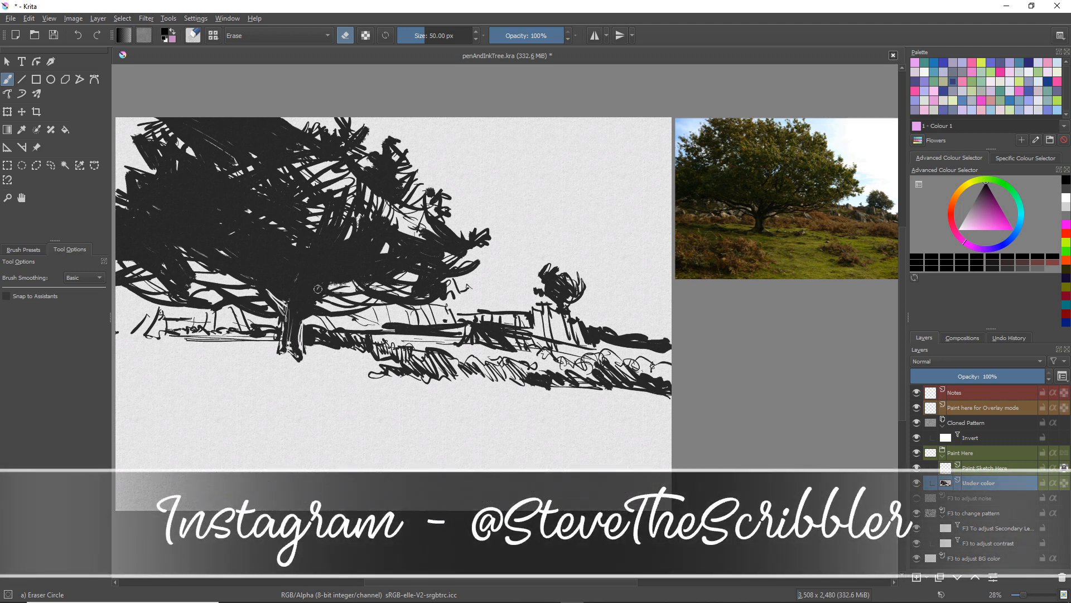
{"action": "left_click_drag", "start_coordinate": [318, 289], "coordinate": [312, 308]}
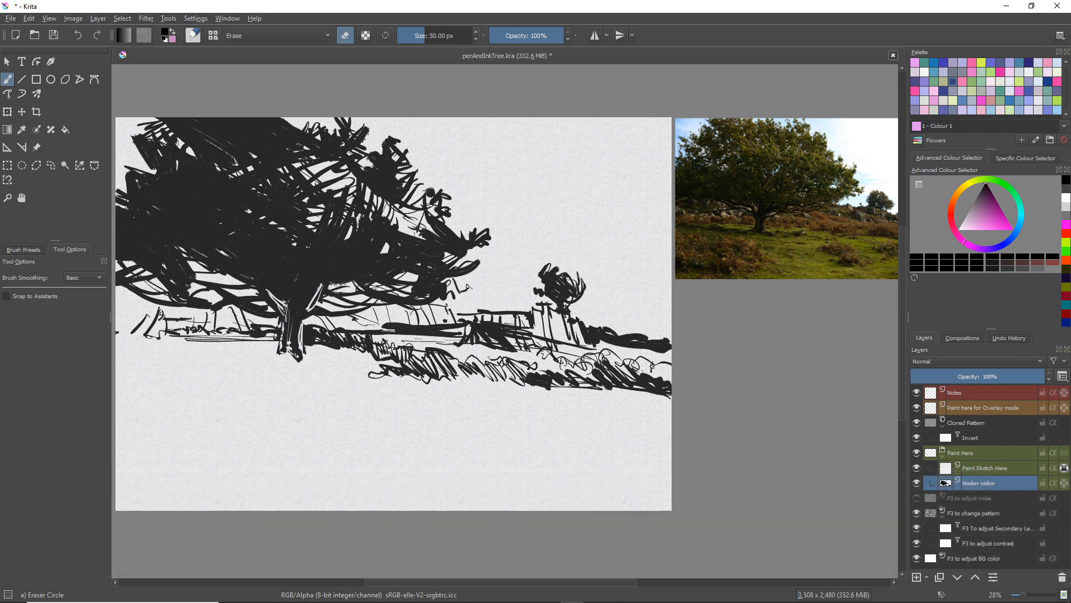
{"action": "left_click", "coordinate": [256, 272]}
{"action": "left_click_drag", "start_coordinate": [267, 279], "coordinate": [290, 295]}
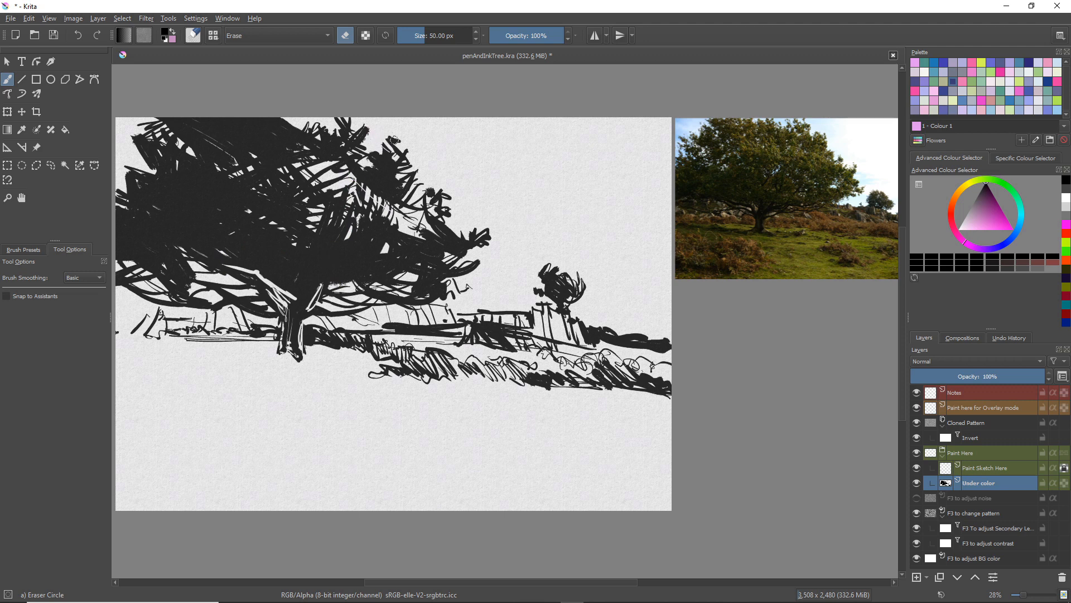
{"action": "left_click_drag", "start_coordinate": [395, 139], "coordinate": [382, 150]}
{"action": "left_click_drag", "start_coordinate": [482, 238], "coordinate": [472, 254]}
Ink a dark, ragged ground strip beneath the big tree, from the canvas's left edge to just right of the trunk
{"action": "key", "text": "e"}
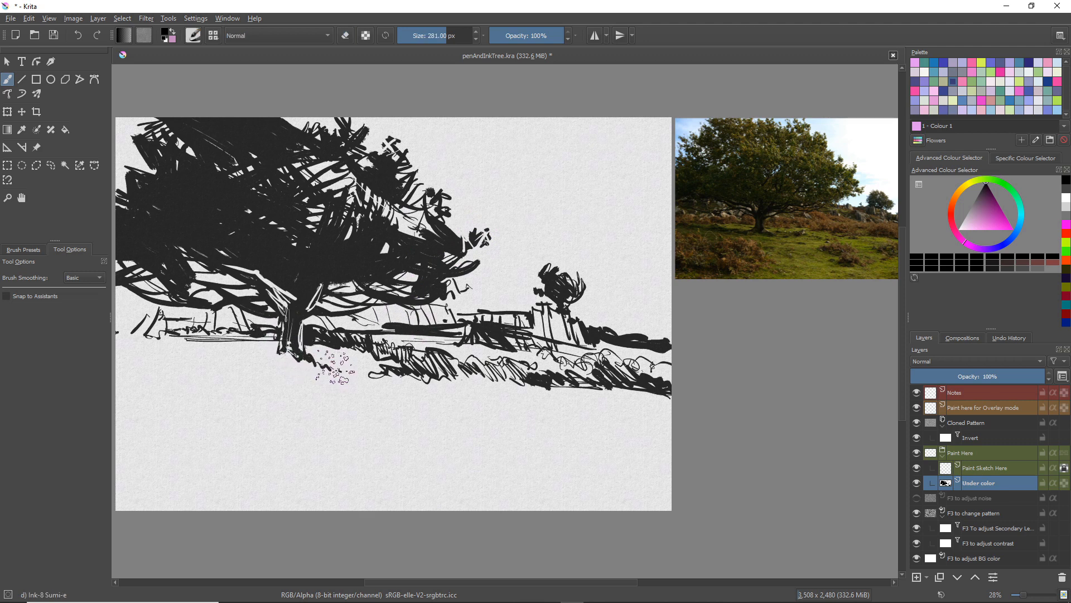
{"action": "left_click_drag", "start_coordinate": [337, 368], "coordinate": [353, 369]}
{"action": "mouse_move", "coordinate": [280, 352]}
{"action": "left_mouse_down"}
{"action": "mouse_move", "coordinate": [282, 361]}
{"action": "mouse_move", "coordinate": [186, 354]}
{"action": "mouse_move", "coordinate": [178, 342]}
{"action": "mouse_move", "coordinate": [135, 351]}
{"action": "mouse_move", "coordinate": [122, 336]}
{"action": "mouse_move", "coordinate": [152, 341]}
{"action": "mouse_move", "coordinate": [120, 345]}
{"action": "mouse_move", "coordinate": [161, 363]}
{"action": "mouse_move", "coordinate": [200, 350]}
{"action": "mouse_move", "coordinate": [196, 337]}
{"action": "mouse_move", "coordinate": [280, 339]}
{"action": "left_mouse_up"}
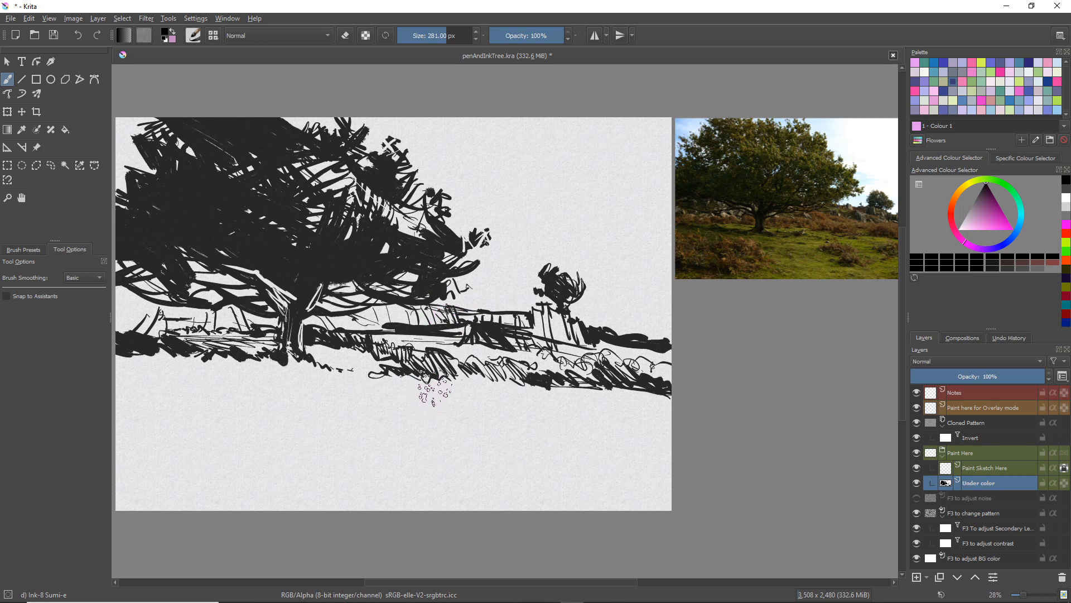
Ink a clump of slanted grass blades in the right foreground, below the hatched bank
{"action": "mouse_move", "coordinate": [485, 394]}
{"action": "left_mouse_down"}
{"action": "mouse_move", "coordinate": [515, 395]}
{"action": "mouse_move", "coordinate": [550, 425]}
{"action": "mouse_move", "coordinate": [598, 427]}
{"action": "left_mouse_up"}
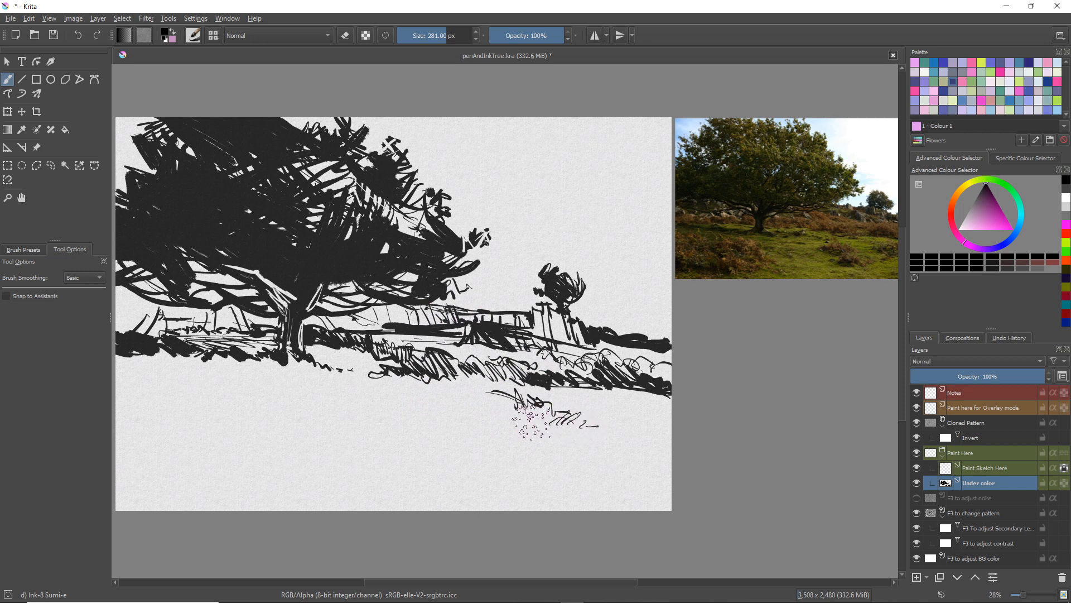
{"action": "mouse_move", "coordinate": [537, 413]}
{"action": "left_mouse_down"}
{"action": "mouse_move", "coordinate": [543, 429]}
{"action": "mouse_move", "coordinate": [485, 411]}
{"action": "left_mouse_up"}
{"action": "left_click", "coordinate": [479, 422]}
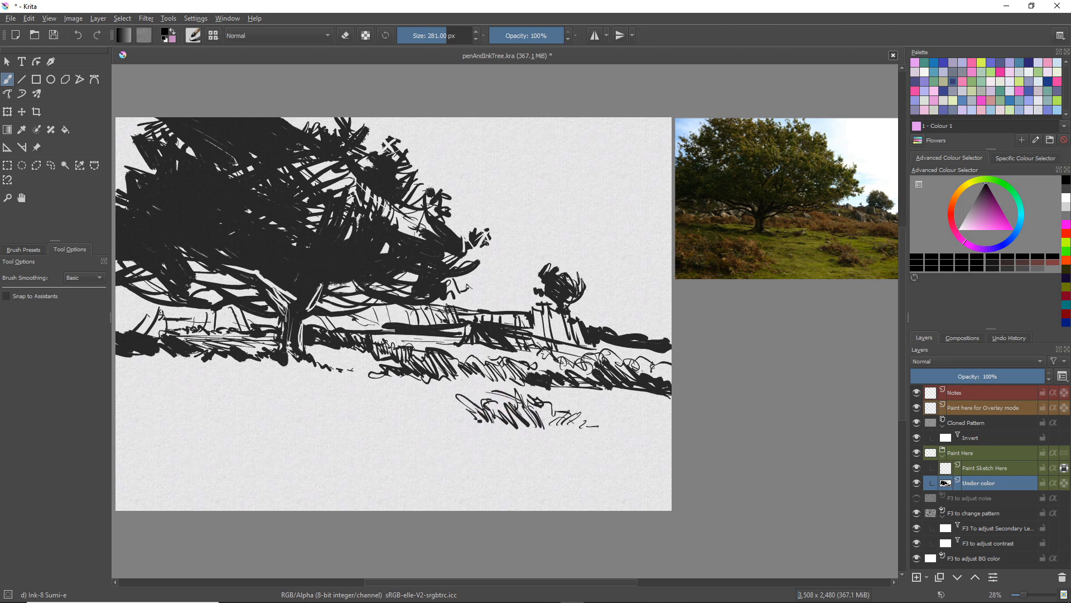
{"action": "left_click", "coordinate": [454, 418]}
{"action": "left_click", "coordinate": [441, 419]}
{"action": "left_click_drag", "start_coordinate": [449, 417], "coordinate": [423, 419]}
Add a second, lower row of grass strokes beneath the right foreground clump, with a few scattered marks at either end
{"action": "left_click_drag", "start_coordinate": [503, 424], "coordinate": [546, 448]}
{"action": "left_click_drag", "start_coordinate": [549, 444], "coordinate": [560, 455]}
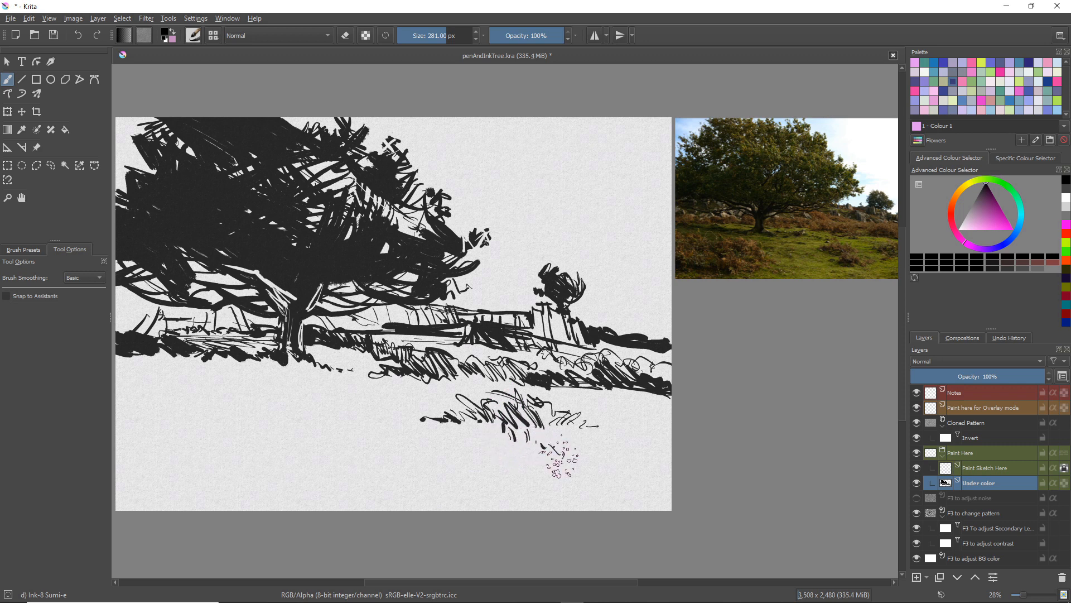
{"action": "left_click_drag", "start_coordinate": [482, 442], "coordinate": [432, 454]}
{"action": "left_click_drag", "start_coordinate": [422, 418], "coordinate": [449, 418]}
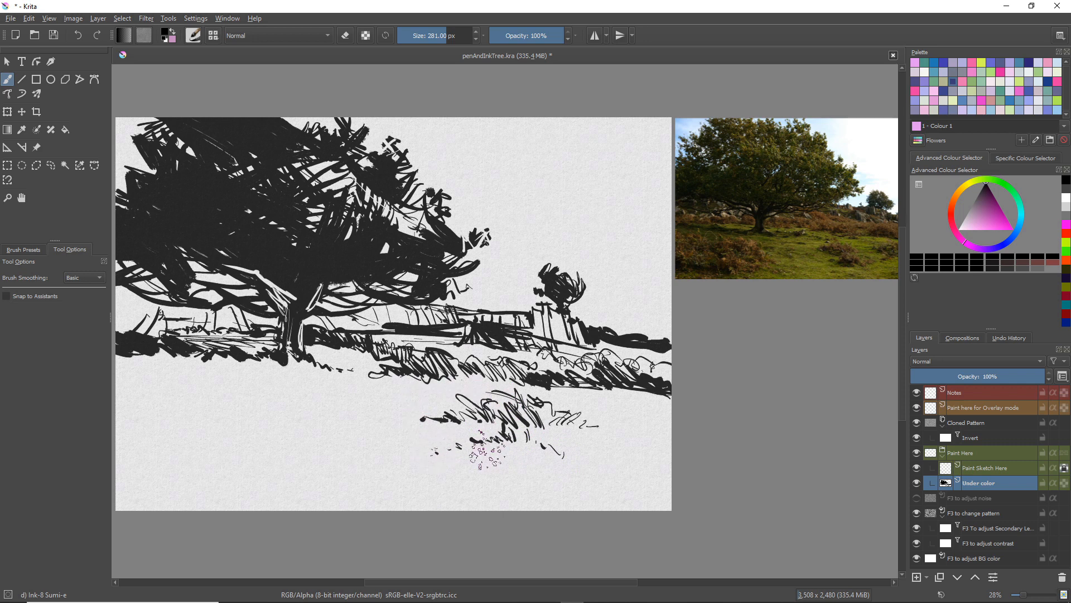
{"action": "left_click_drag", "start_coordinate": [536, 450], "coordinate": [440, 447]}
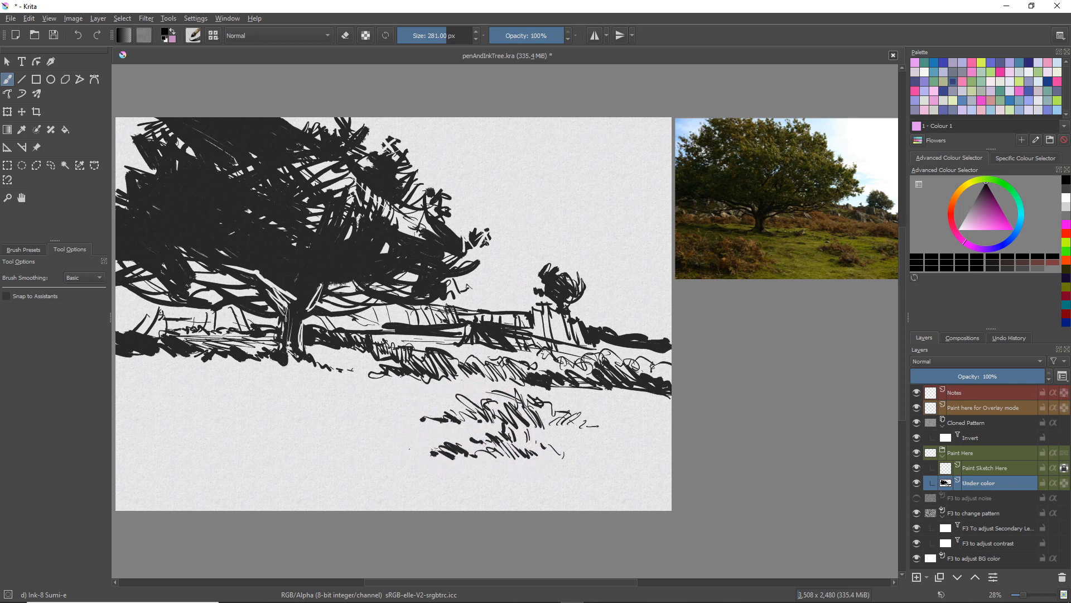
{"action": "left_click", "coordinate": [409, 449]}
{"action": "left_click", "coordinate": [405, 457]}
{"action": "mouse_move", "coordinate": [549, 445]}
{"action": "left_mouse_down"}
{"action": "mouse_move", "coordinate": [556, 454]}
{"action": "mouse_move", "coordinate": [603, 450]}
{"action": "left_mouse_up"}
Ink a band of grass blades sloping down from the canvas's left edge to the foreground below the trunk
{"action": "mouse_move", "coordinate": [117, 372]}
{"action": "left_mouse_down"}
{"action": "mouse_move", "coordinate": [203, 393]}
{"action": "mouse_move", "coordinate": [190, 367]}
{"action": "mouse_move", "coordinate": [217, 391]}
{"action": "left_mouse_up"}
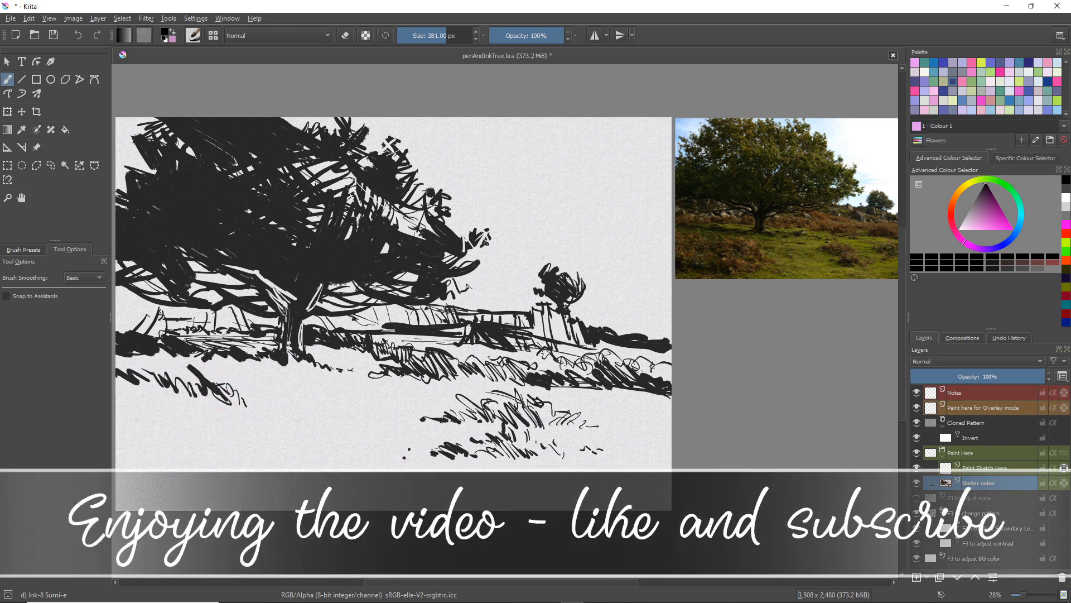
{"action": "left_click_drag", "start_coordinate": [234, 390], "coordinate": [262, 411]}
{"action": "mouse_move", "coordinate": [241, 375]}
{"action": "left_mouse_down"}
{"action": "mouse_move", "coordinate": [278, 404]}
{"action": "mouse_move", "coordinate": [282, 391]}
{"action": "mouse_move", "coordinate": [301, 424]}
{"action": "left_mouse_up"}
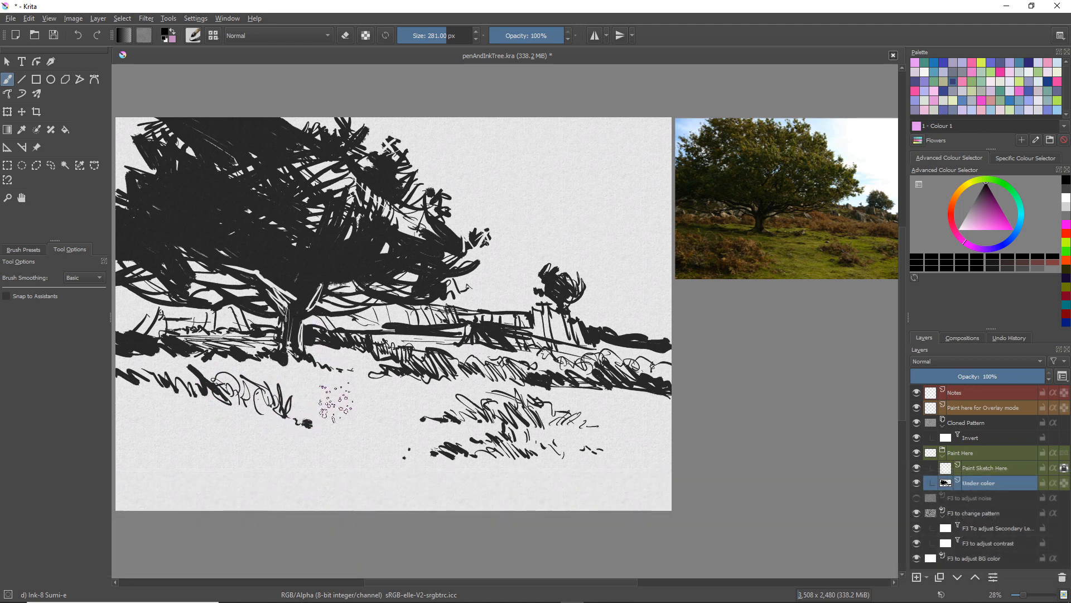
{"action": "mouse_move", "coordinate": [300, 445]}
{"action": "left_mouse_down"}
{"action": "mouse_move", "coordinate": [306, 407]}
{"action": "mouse_move", "coordinate": [302, 433]}
{"action": "mouse_move", "coordinate": [322, 412]}
{"action": "mouse_move", "coordinate": [342, 435]}
{"action": "left_mouse_up"}
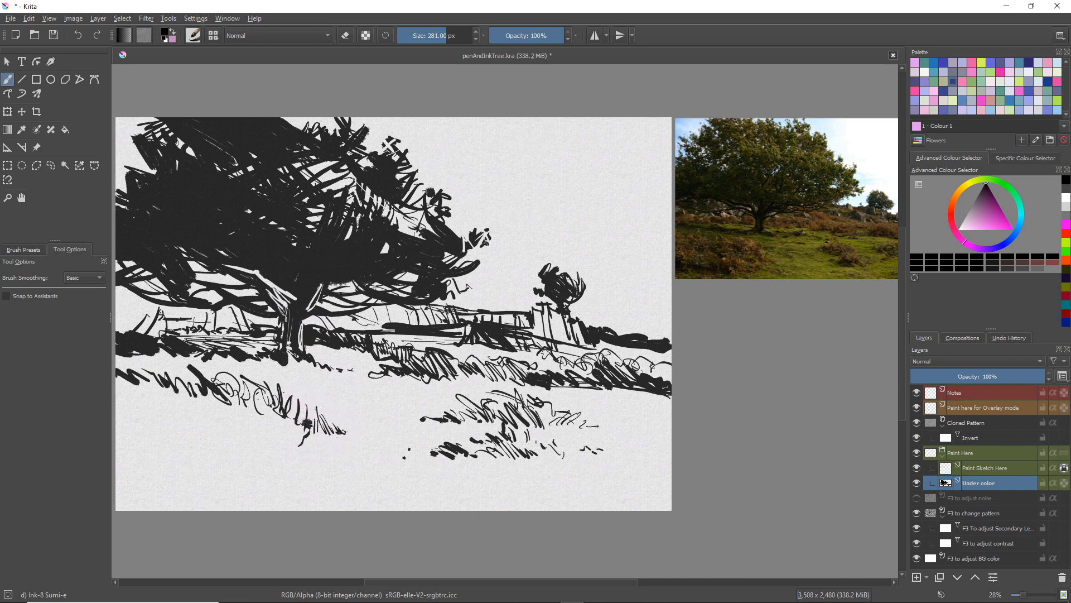
{"action": "mouse_move", "coordinate": [300, 394]}
{"action": "left_mouse_down"}
{"action": "mouse_move", "coordinate": [289, 418]}
{"action": "mouse_move", "coordinate": [304, 435]}
{"action": "left_mouse_up"}
Thicken the underside of the left grass band with bold slanted strokes and trail its tip down toward the canvas's lower edge
{"action": "mouse_move", "coordinate": [244, 395]}
{"action": "left_mouse_down"}
{"action": "mouse_move", "coordinate": [259, 450]}
{"action": "mouse_move", "coordinate": [260, 419]}
{"action": "mouse_move", "coordinate": [299, 469]}
{"action": "mouse_move", "coordinate": [323, 476]}
{"action": "left_mouse_up"}
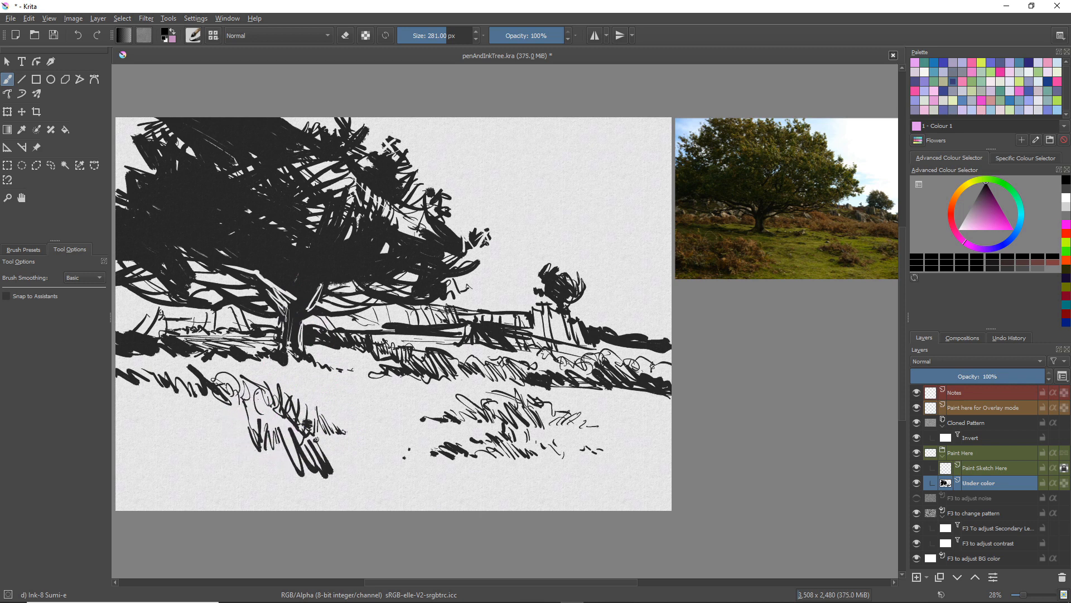
{"action": "mouse_move", "coordinate": [328, 437]}
{"action": "left_mouse_down"}
{"action": "mouse_move", "coordinate": [350, 478]}
{"action": "mouse_move", "coordinate": [350, 452]}
{"action": "mouse_move", "coordinate": [392, 495]}
{"action": "left_mouse_up"}
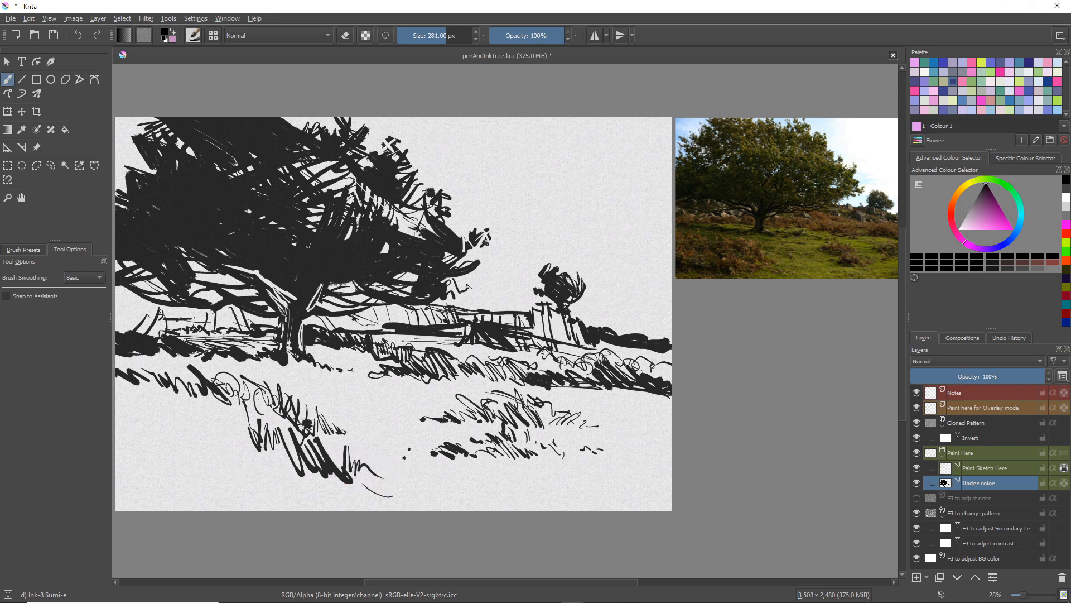
{"action": "mouse_move", "coordinate": [260, 420]}
{"action": "left_mouse_down"}
{"action": "mouse_move", "coordinate": [278, 465]}
{"action": "mouse_move", "coordinate": [256, 453]}
{"action": "left_mouse_up"}
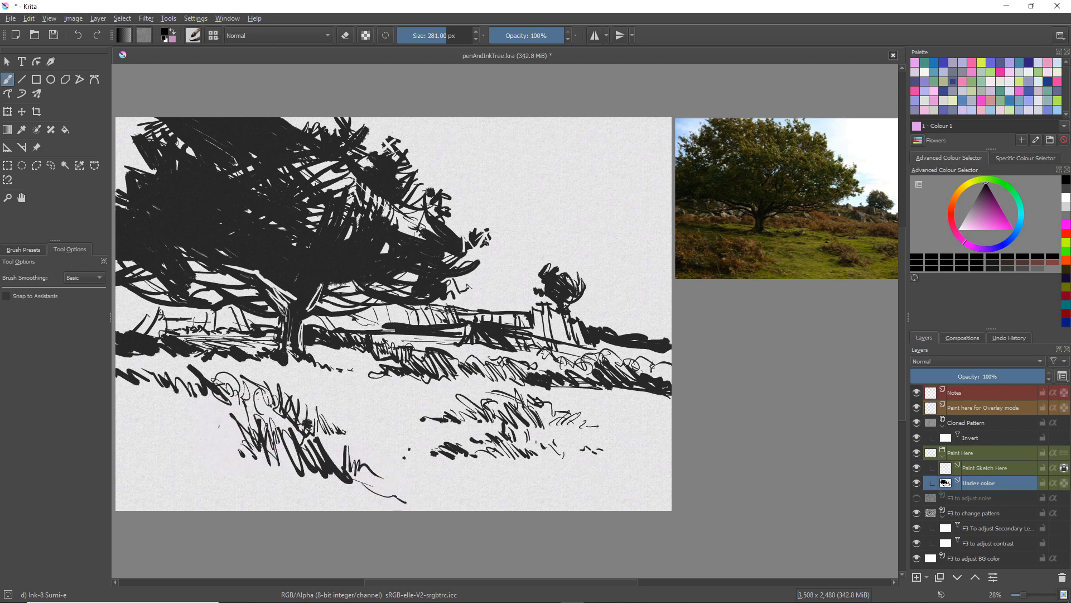
{"action": "mouse_move", "coordinate": [222, 411]}
{"action": "left_mouse_down"}
{"action": "mouse_move", "coordinate": [219, 433]}
{"action": "mouse_move", "coordinate": [248, 427]}
{"action": "left_mouse_up"}
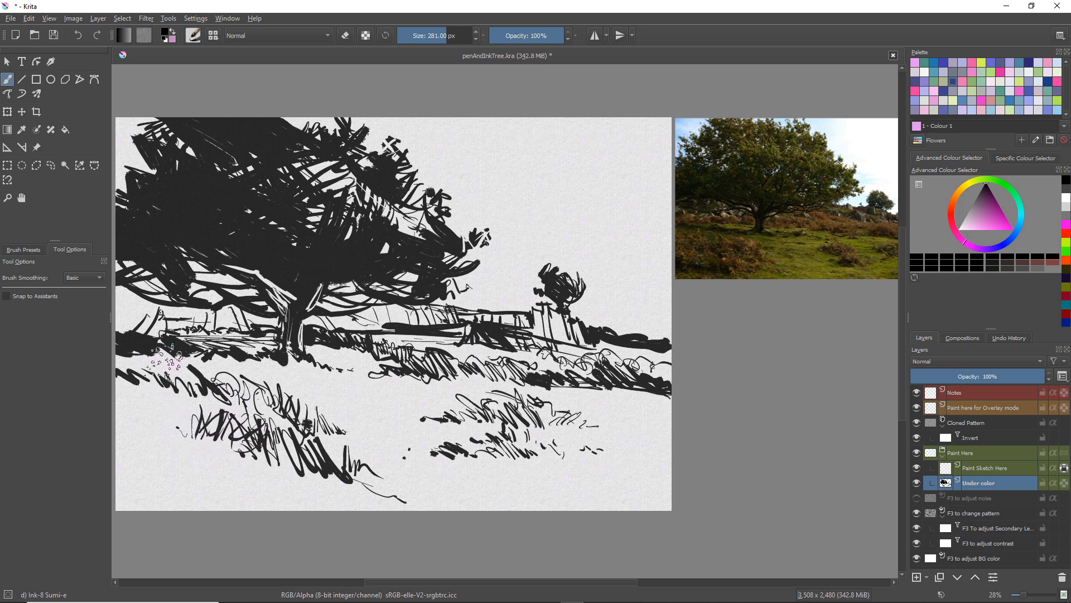
Fill the lower left foreground with a heavy dark mass of broad slanted grass strokes
{"action": "left_click", "coordinate": [166, 417]}
{"action": "left_click_drag", "start_coordinate": [176, 426], "coordinate": [178, 430]}
{"action": "mouse_move", "coordinate": [138, 396]}
{"action": "left_mouse_down"}
{"action": "mouse_move", "coordinate": [166, 416]}
{"action": "mouse_move", "coordinate": [146, 422]}
{"action": "mouse_move", "coordinate": [129, 460]}
{"action": "left_mouse_up"}
{"action": "mouse_move", "coordinate": [164, 414]}
{"action": "left_mouse_down"}
{"action": "mouse_move", "coordinate": [183, 423]}
{"action": "mouse_move", "coordinate": [187, 399]}
{"action": "mouse_move", "coordinate": [191, 444]}
{"action": "mouse_move", "coordinate": [220, 467]}
{"action": "mouse_move", "coordinate": [223, 431]}
{"action": "mouse_move", "coordinate": [232, 477]}
{"action": "mouse_move", "coordinate": [287, 491]}
{"action": "left_mouse_up"}
{"action": "left_click_drag", "start_coordinate": [251, 452], "coordinate": [315, 505]}
{"action": "left_click_drag", "start_coordinate": [215, 452], "coordinate": [271, 502]}
{"action": "left_click_drag", "start_coordinate": [170, 453], "coordinate": [234, 493]}
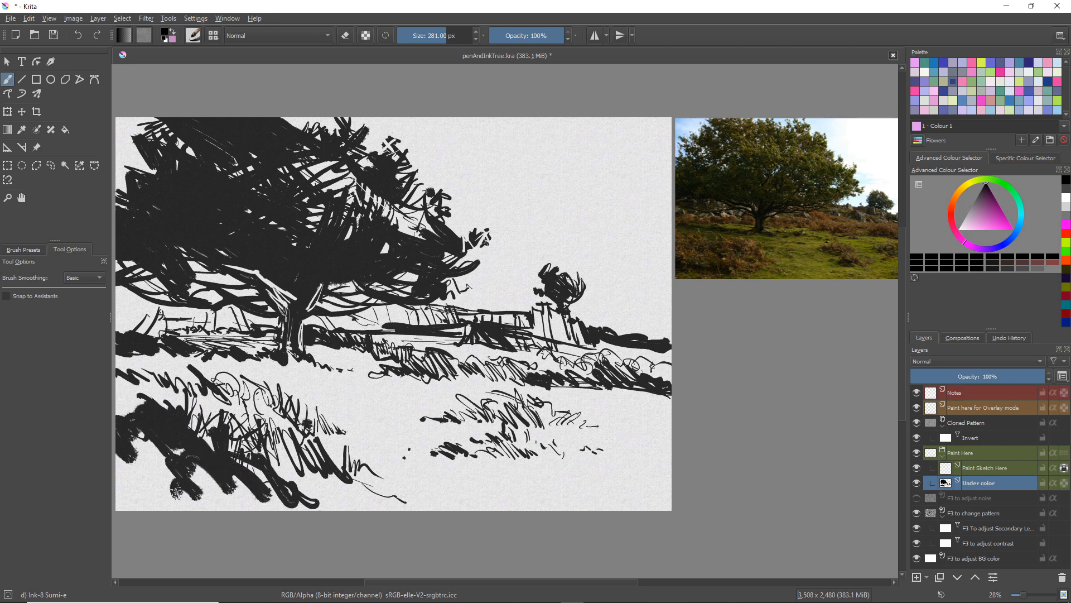
{"action": "left_click_drag", "start_coordinate": [167, 474], "coordinate": [178, 504]}
{"action": "mouse_move", "coordinate": [248, 435]}
{"action": "left_mouse_down"}
{"action": "mouse_move", "coordinate": [270, 446]}
{"action": "mouse_move", "coordinate": [257, 468]}
{"action": "mouse_move", "coordinate": [295, 475]}
{"action": "left_mouse_up"}
{"action": "mouse_move", "coordinate": [256, 414]}
{"action": "left_mouse_down"}
{"action": "mouse_move", "coordinate": [328, 490]}
{"action": "mouse_move", "coordinate": [337, 476]}
{"action": "left_mouse_up"}
{"action": "left_click_drag", "start_coordinate": [170, 473], "coordinate": [234, 492]}
{"action": "mouse_move", "coordinate": [234, 492]}
{"action": "left_mouse_down"}
{"action": "mouse_move", "coordinate": [173, 460]}
{"action": "mouse_move", "coordinate": [145, 471]}
{"action": "mouse_move", "coordinate": [128, 454]}
{"action": "mouse_move", "coordinate": [123, 479]}
{"action": "left_mouse_up"}
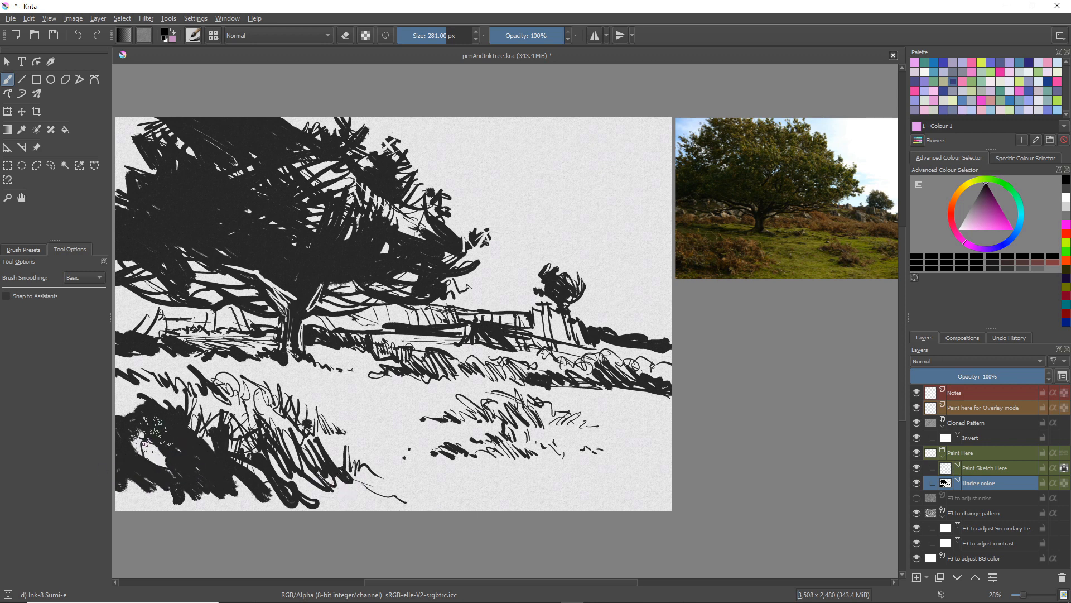
{"action": "mouse_move", "coordinate": [151, 431]}
{"action": "left_mouse_down"}
{"action": "mouse_move", "coordinate": [119, 409]}
{"action": "mouse_move", "coordinate": [133, 397]}
{"action": "left_mouse_up"}
Erase thin light grass blades out of the dark lower left foreground mass using the 50 px Eraser Circle
{"action": "key", "text": "e"}
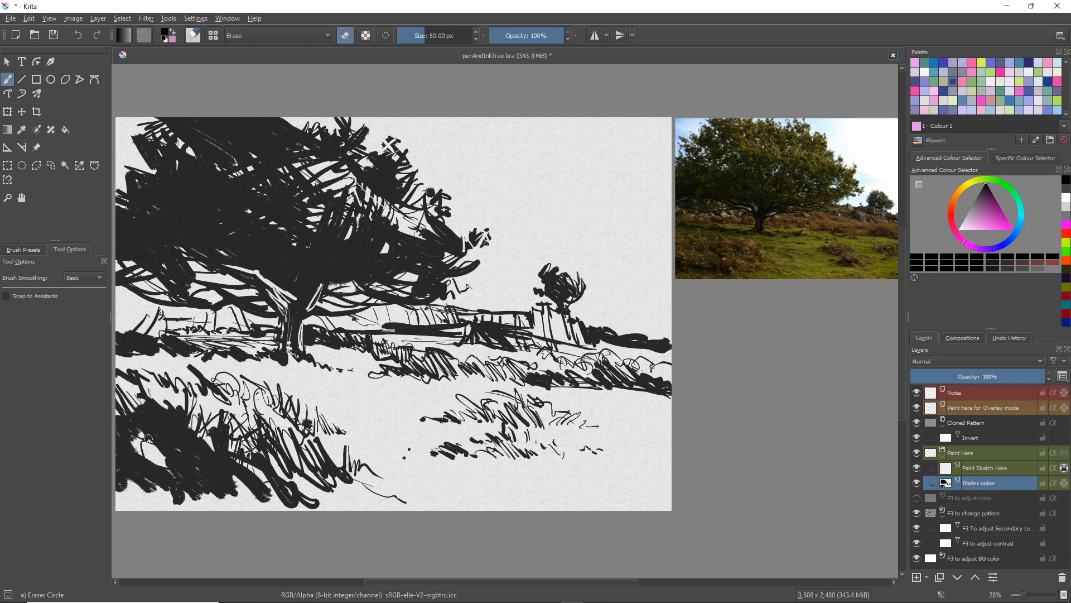
{"action": "mouse_move", "coordinate": [156, 418]}
{"action": "left_mouse_down"}
{"action": "mouse_move", "coordinate": [170, 473]}
{"action": "mouse_move", "coordinate": [193, 455]}
{"action": "mouse_move", "coordinate": [202, 475]}
{"action": "mouse_move", "coordinate": [187, 482]}
{"action": "mouse_move", "coordinate": [200, 499]}
{"action": "mouse_move", "coordinate": [183, 501]}
{"action": "left_mouse_up"}
{"action": "left_click_drag", "start_coordinate": [154, 439], "coordinate": [178, 500]}
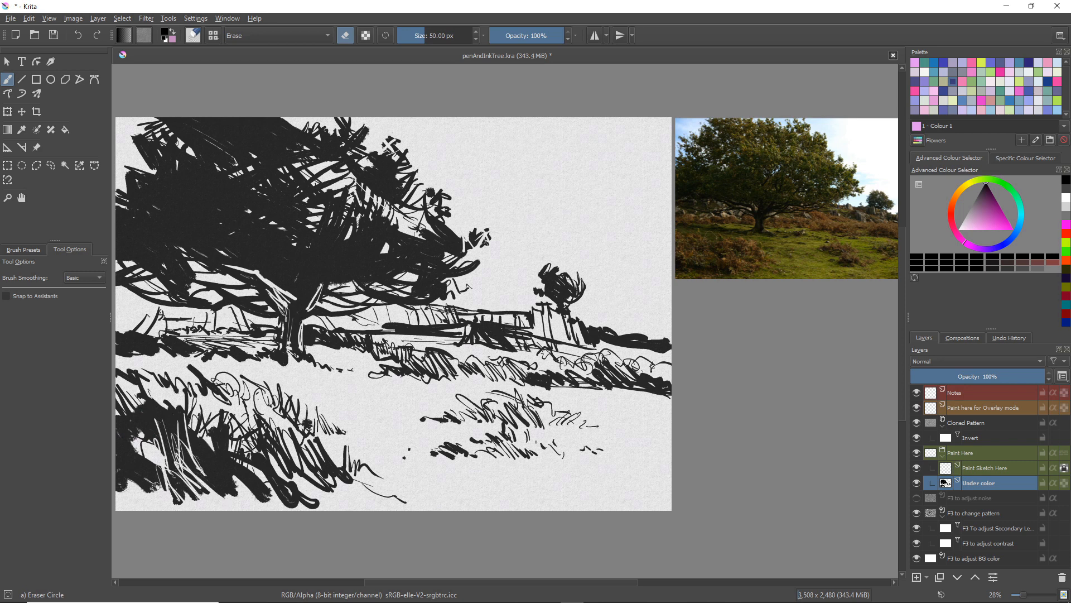
{"action": "left_click_drag", "start_coordinate": [197, 440], "coordinate": [195, 474]}
{"action": "left_click_drag", "start_coordinate": [241, 446], "coordinate": [231, 490]}
{"action": "mouse_move", "coordinate": [245, 459]}
{"action": "left_mouse_down"}
{"action": "mouse_move", "coordinate": [236, 487]}
{"action": "mouse_move", "coordinate": [261, 500]}
{"action": "left_mouse_up"}
{"action": "left_click_drag", "start_coordinate": [268, 464], "coordinate": [266, 502]}
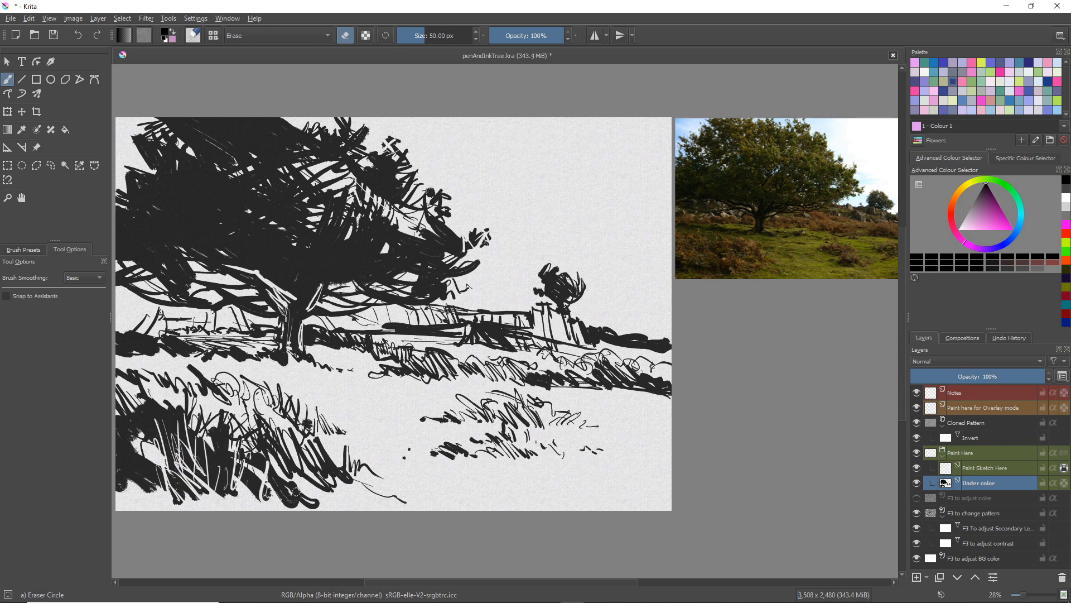
{"action": "left_click_drag", "start_coordinate": [111, 428], "coordinate": [143, 384]}
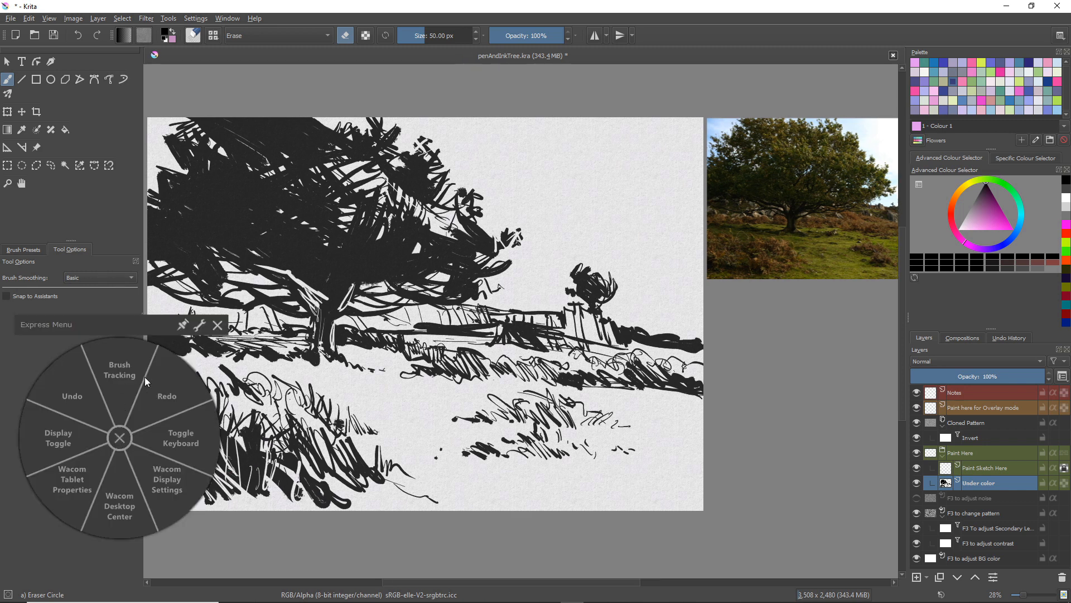
{"action": "left_click", "coordinate": [218, 326]}
{"action": "left_click_drag", "start_coordinate": [144, 430], "coordinate": [153, 429]}
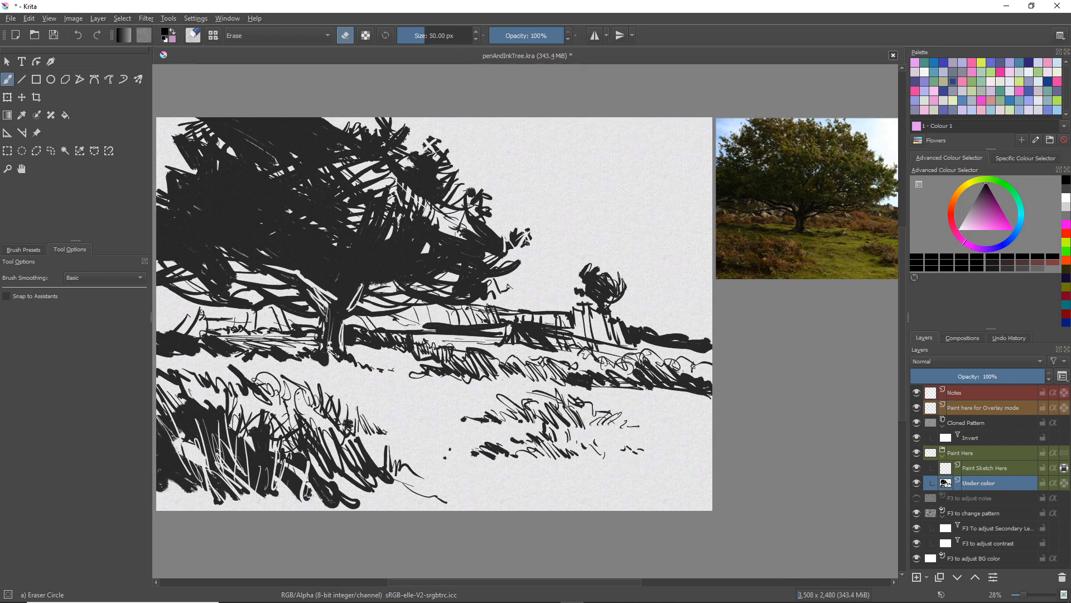
{"action": "left_click_drag", "start_coordinate": [151, 476], "coordinate": [154, 475]}
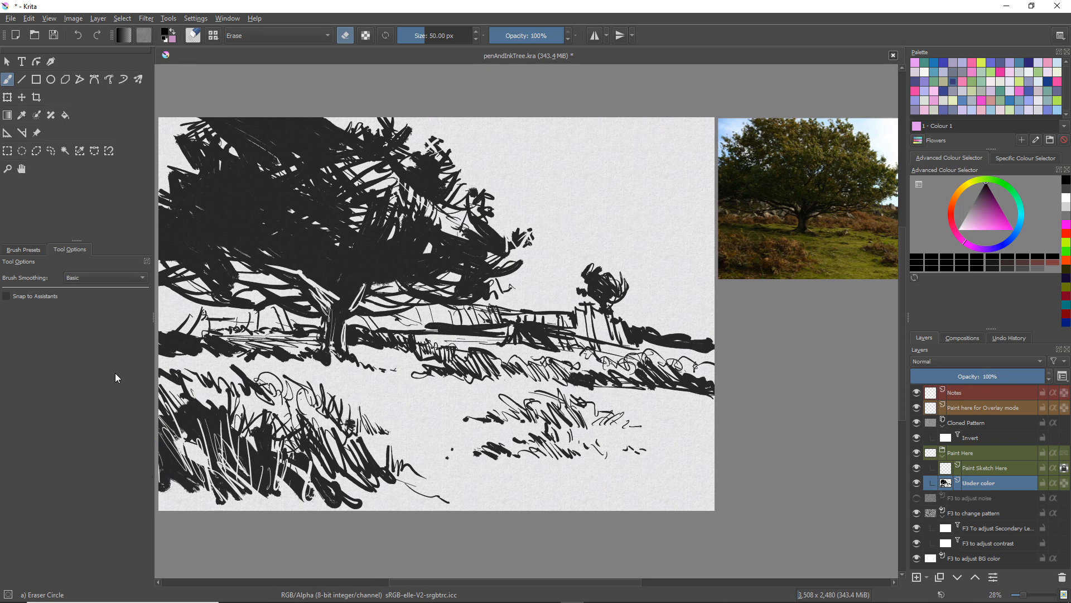
Erase more light blades into the dark grass along the canvas's left edge, and return to the Ink-8 Sumi-e brush
{"action": "left_click_drag", "start_coordinate": [167, 425], "coordinate": [173, 481]}
{"action": "key", "text": "slash"}
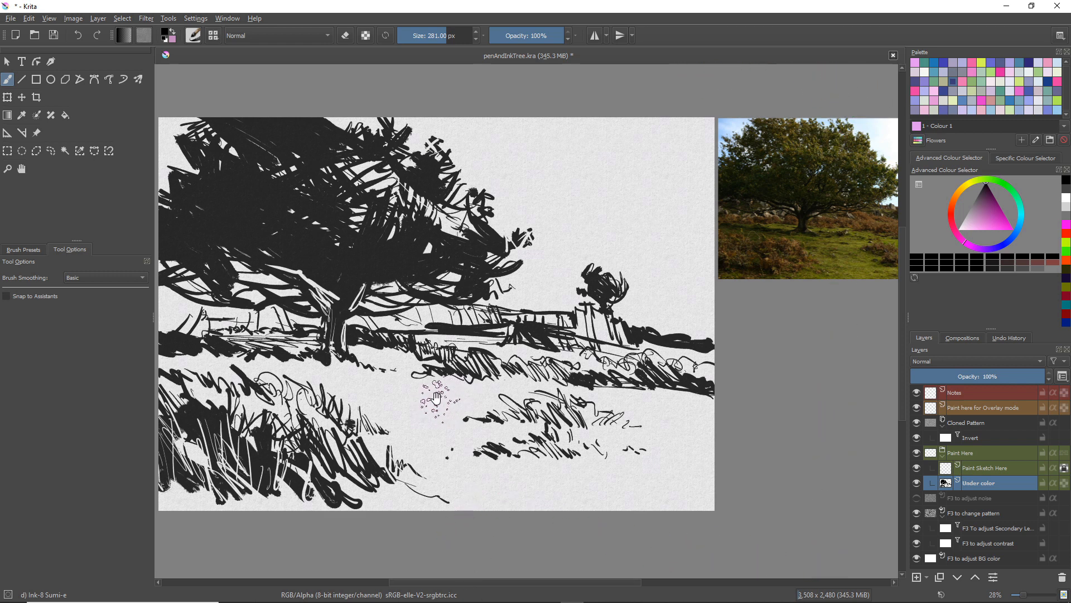
{"action": "left_click_drag", "start_coordinate": [426, 400], "coordinate": [377, 379]}
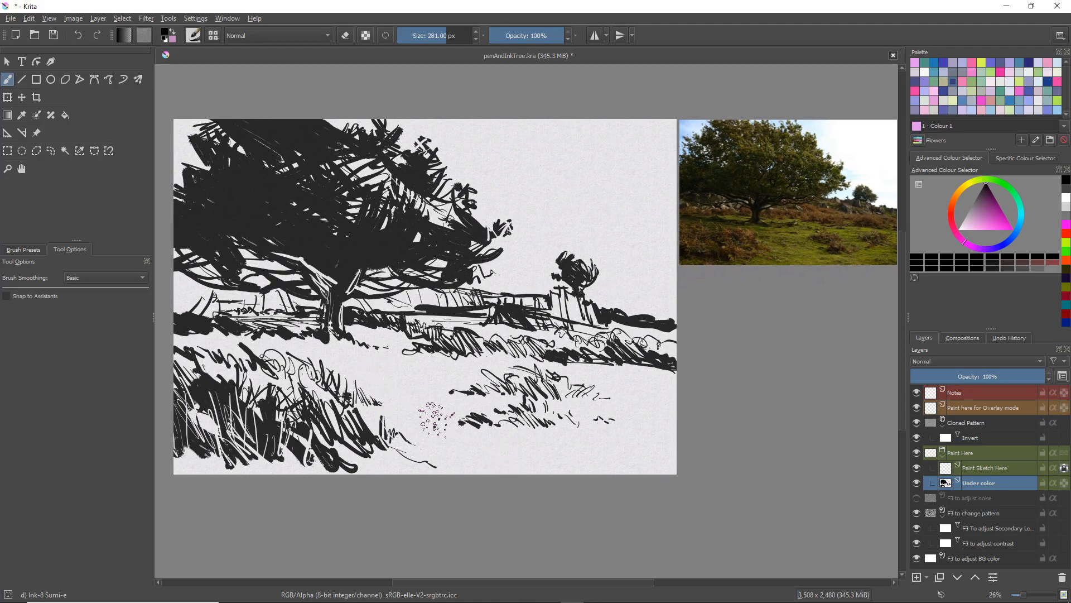
Add short slanted ink ticks and a dot on the ground just beneath and beside the large tree's trunk
{"action": "left_click_drag", "start_coordinate": [382, 327], "coordinate": [388, 346]}
{"action": "left_click_drag", "start_coordinate": [361, 330], "coordinate": [377, 345]}
{"action": "left_click", "coordinate": [368, 352]}
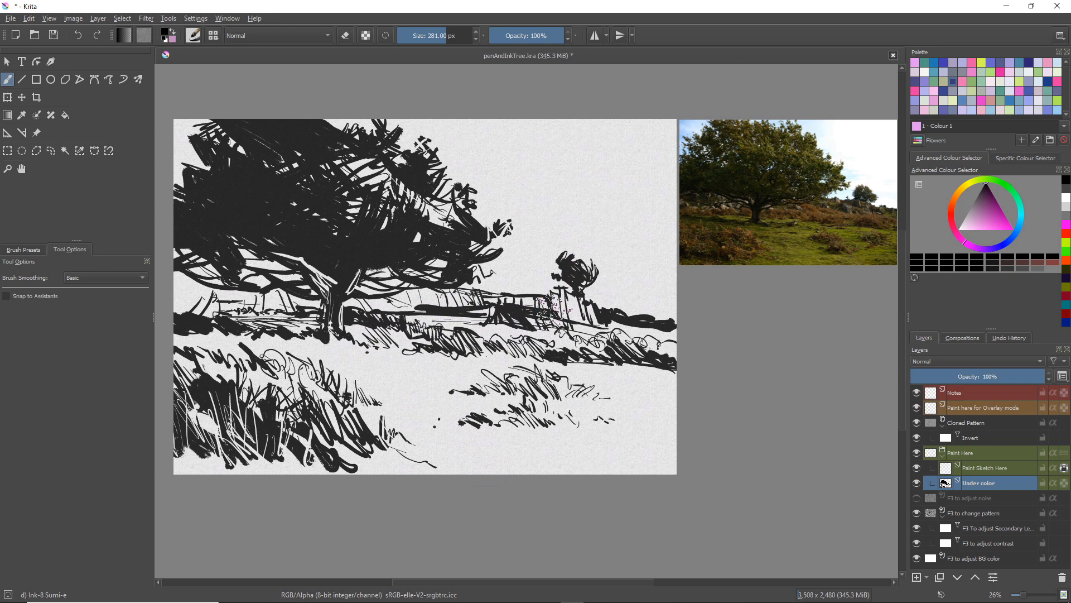
{"action": "left_click_drag", "start_coordinate": [557, 330], "coordinate": [580, 356]}
{"action": "key", "text": "ctrl+z"}
{"action": "key", "text": "e"}
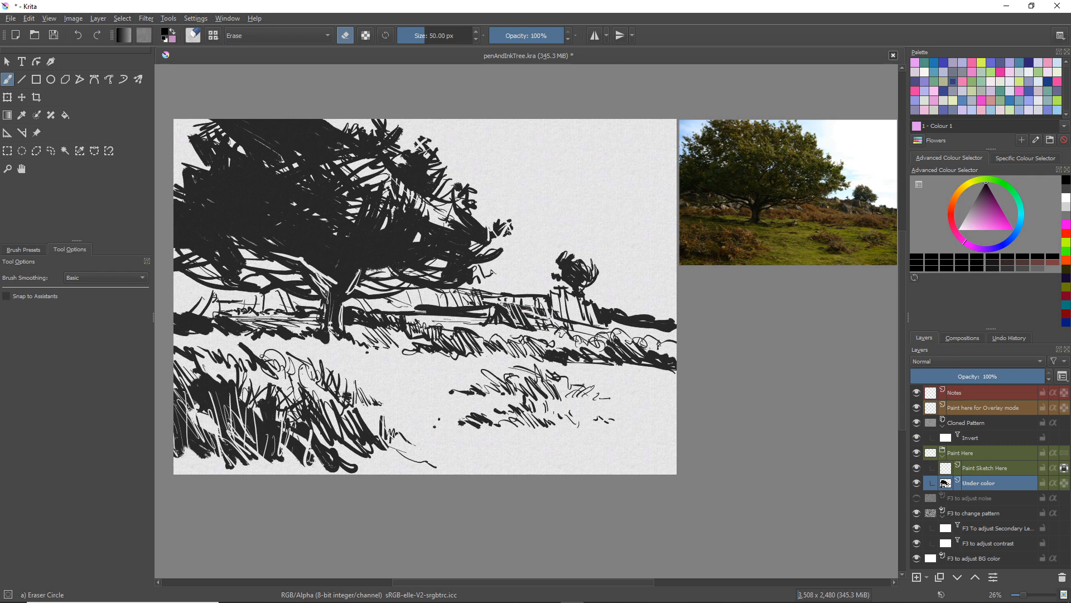
{"action": "key", "text": "e"}
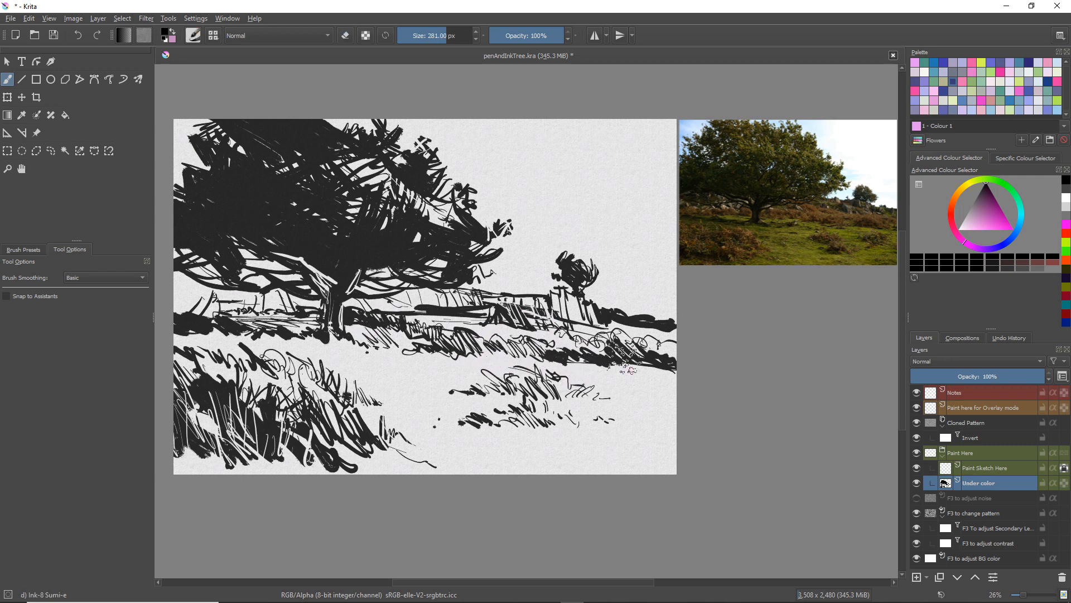
Sketch sweeping, nearly horizontal ground contour lines from the right grass tufts to the canvas's right edge
{"action": "left_click_drag", "start_coordinate": [558, 368], "coordinate": [677, 385]}
{"action": "left_click_drag", "start_coordinate": [560, 387], "coordinate": [661, 392]}
{"action": "left_click_drag", "start_coordinate": [539, 409], "coordinate": [676, 398]}
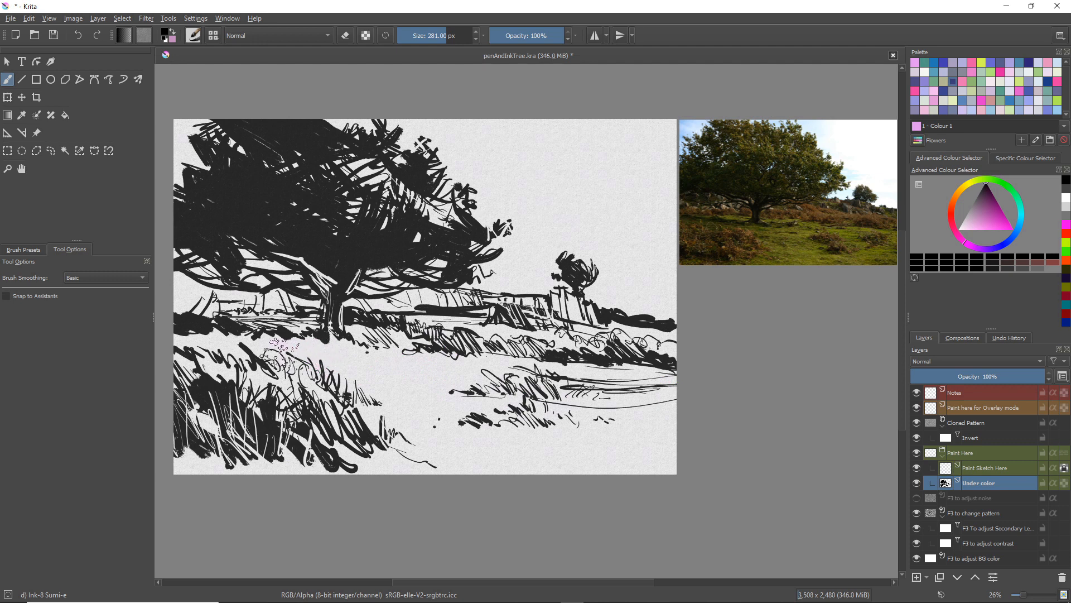
Sweep long thin ground lines across the clearing from the left grass mass to the right grass tufts
{"action": "left_click_drag", "start_coordinate": [358, 373], "coordinate": [378, 373]}
{"action": "left_click_drag", "start_coordinate": [301, 361], "coordinate": [502, 392]}
{"action": "left_click_drag", "start_coordinate": [340, 352], "coordinate": [502, 388]}
{"action": "left_click_drag", "start_coordinate": [343, 375], "coordinate": [525, 397]}
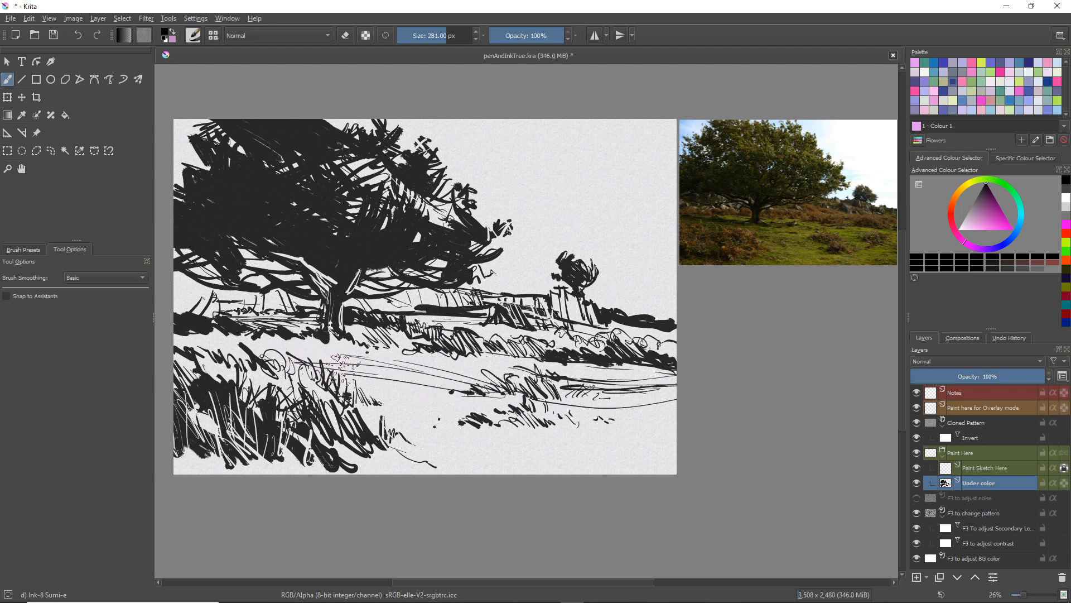
Add bolder curved ground lines below the clearing, running from the left grass past the lower tufts toward the right edge
{"action": "left_click_drag", "start_coordinate": [440, 405], "coordinate": [505, 398]}
{"action": "left_click_drag", "start_coordinate": [347, 392], "coordinate": [516, 419]}
{"action": "left_click_drag", "start_coordinate": [392, 408], "coordinate": [502, 421]}
{"action": "left_click_drag", "start_coordinate": [383, 406], "coordinate": [670, 447]}
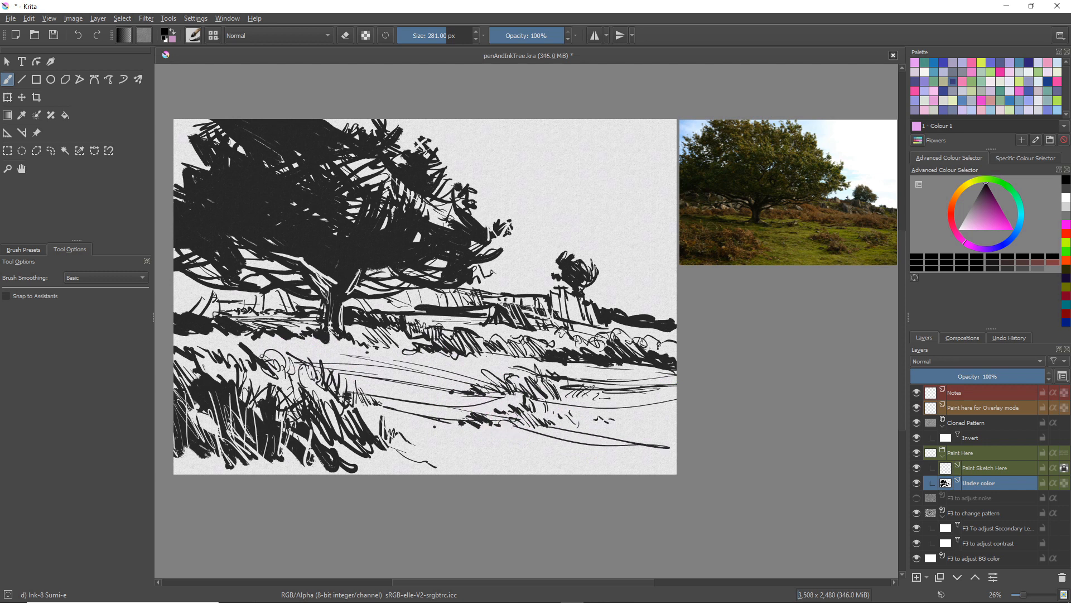
Extend the dark foreground grass rightward with bold slanted strokes and trail long contour lines toward the canvas's lower edge
{"action": "mouse_move", "coordinate": [521, 432]}
{"action": "left_mouse_down"}
{"action": "mouse_move", "coordinate": [630, 471]}
{"action": "mouse_move", "coordinate": [444, 422]}
{"action": "left_mouse_up"}
{"action": "mouse_move", "coordinate": [429, 417]}
{"action": "left_mouse_down"}
{"action": "mouse_move", "coordinate": [530, 459]}
{"action": "mouse_move", "coordinate": [369, 429]}
{"action": "left_mouse_up"}
{"action": "left_click_drag", "start_coordinate": [388, 436], "coordinate": [477, 473]}
{"action": "mouse_move", "coordinate": [438, 461]}
{"action": "left_mouse_down"}
{"action": "mouse_move", "coordinate": [389, 446]}
{"action": "mouse_move", "coordinate": [428, 473]}
{"action": "left_mouse_up"}
{"action": "mouse_move", "coordinate": [383, 416]}
{"action": "left_mouse_down"}
{"action": "mouse_move", "coordinate": [378, 435]}
{"action": "mouse_move", "coordinate": [417, 448]}
{"action": "left_mouse_up"}
{"action": "mouse_move", "coordinate": [421, 428]}
{"action": "left_mouse_down"}
{"action": "mouse_move", "coordinate": [428, 453]}
{"action": "mouse_move", "coordinate": [454, 461]}
{"action": "left_mouse_up"}
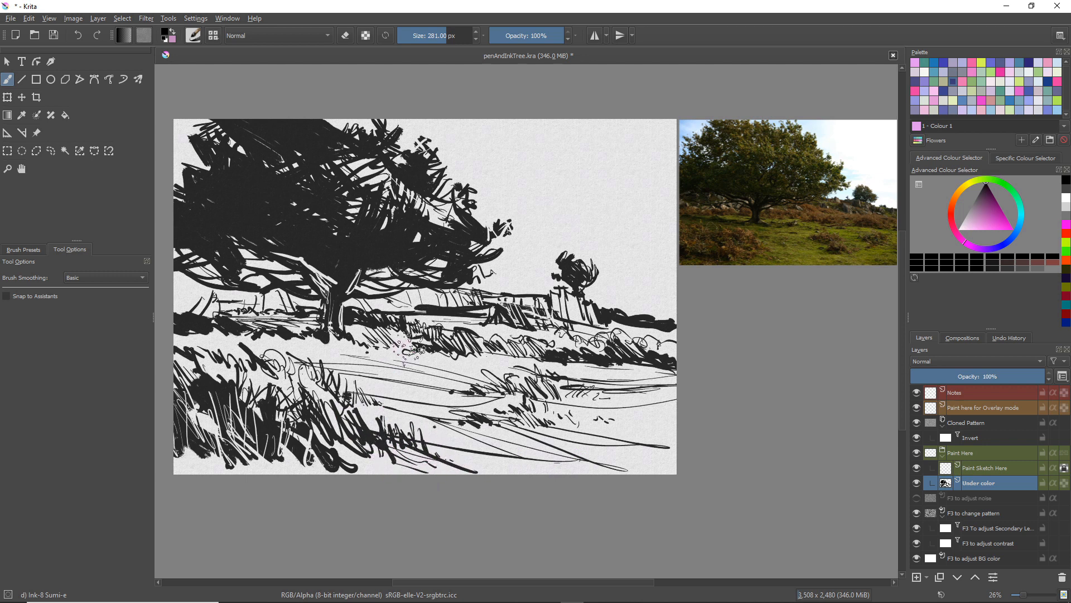
{"action": "mouse_move", "coordinate": [367, 396]}
{"action": "left_mouse_down"}
{"action": "mouse_move", "coordinate": [374, 416]}
{"action": "mouse_move", "coordinate": [345, 425]}
{"action": "mouse_move", "coordinate": [335, 416]}
{"action": "left_mouse_up"}
Darken gaps in the large tree's canopy and above the trunk with extra ink strokes
{"action": "mouse_move", "coordinate": [338, 144]}
{"action": "left_mouse_down"}
{"action": "mouse_move", "coordinate": [332, 161]}
{"action": "mouse_move", "coordinate": [393, 181]}
{"action": "left_mouse_up"}
{"action": "mouse_move", "coordinate": [329, 146]}
{"action": "left_mouse_down"}
{"action": "mouse_move", "coordinate": [366, 189]}
{"action": "mouse_move", "coordinate": [340, 180]}
{"action": "left_mouse_up"}
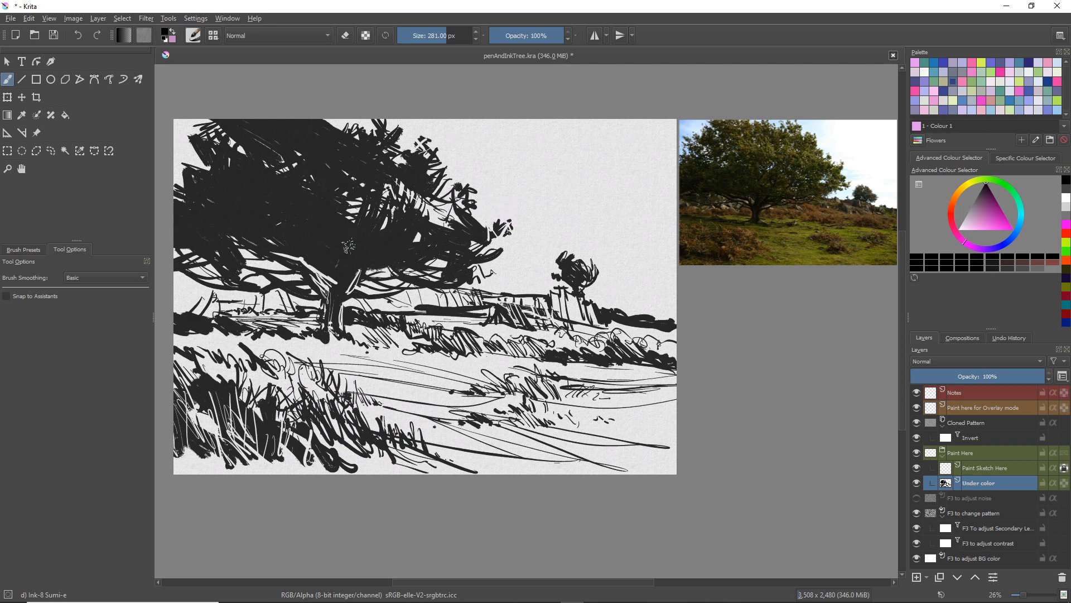
{"action": "left_click_drag", "start_coordinate": [354, 285], "coordinate": [367, 269]}
Add a new paint layer above Under color and move Paint Sketch Here beneath the new layer
{"action": "left_click", "coordinate": [916, 577]}
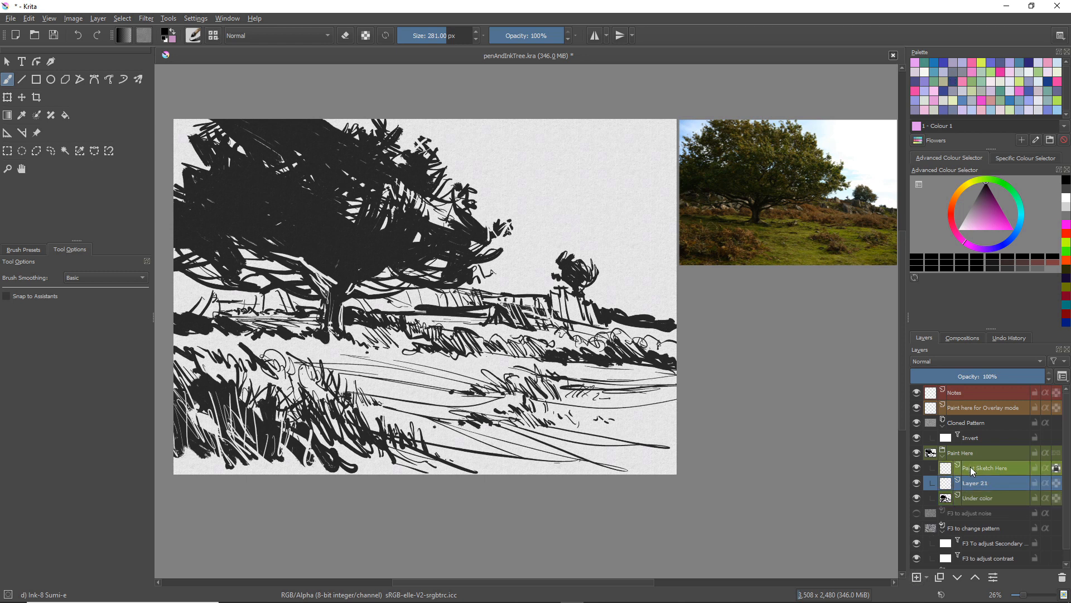
{"action": "left_click_drag", "start_coordinate": [969, 466], "coordinate": [963, 501]}
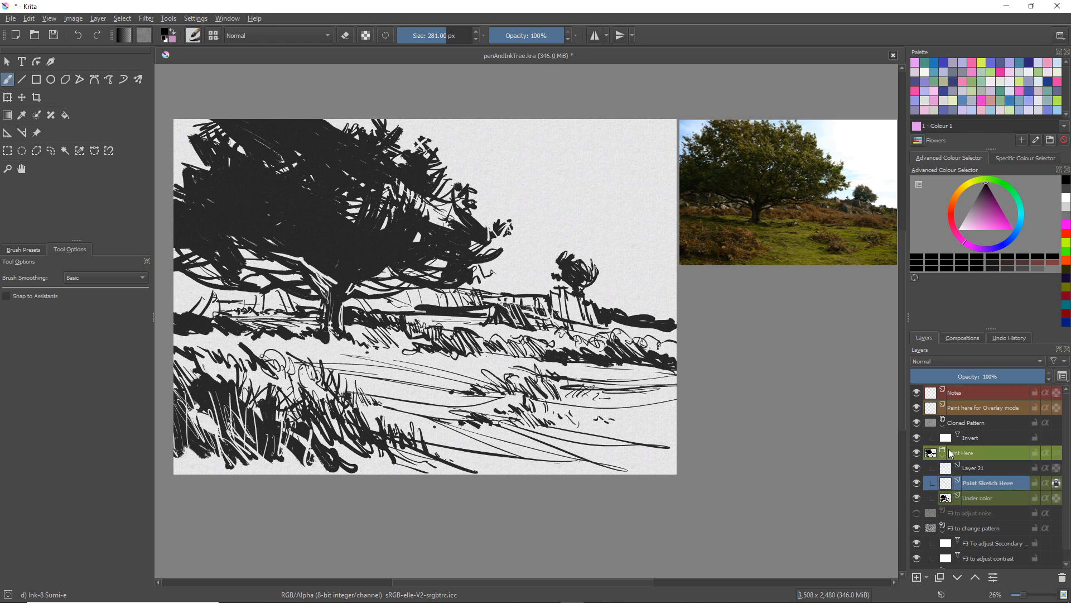
Choose a light greyish mauve paint colour and try a stroke at the canvas's upper edge
{"action": "left_click", "coordinate": [973, 207]}
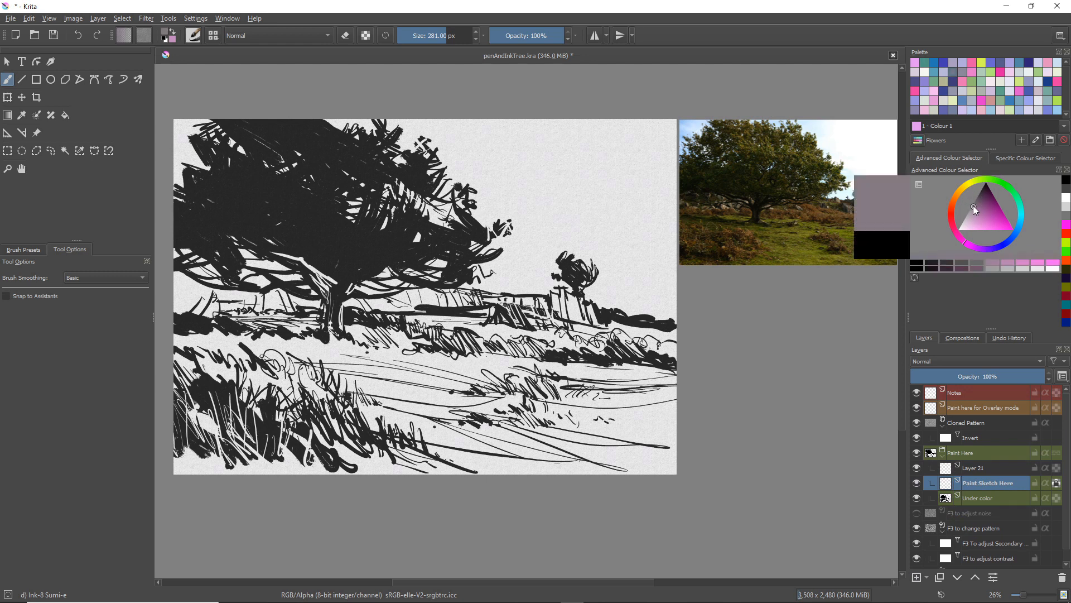
{"action": "left_click", "coordinate": [961, 234]}
{"action": "left_click_drag", "start_coordinate": [962, 223], "coordinate": [966, 218]}
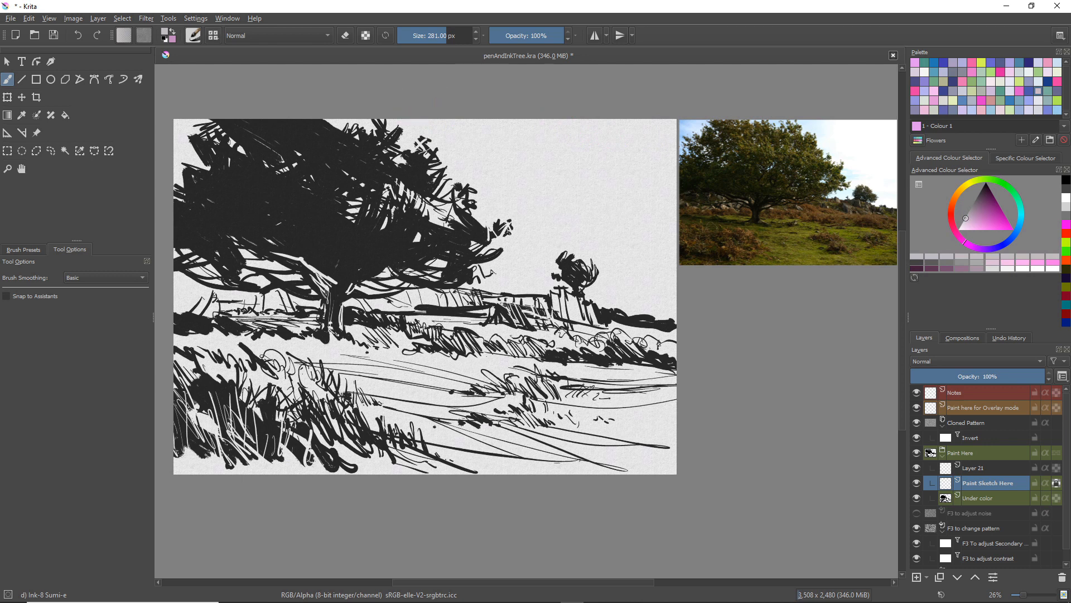
{"action": "left_click", "coordinate": [392, 115]}
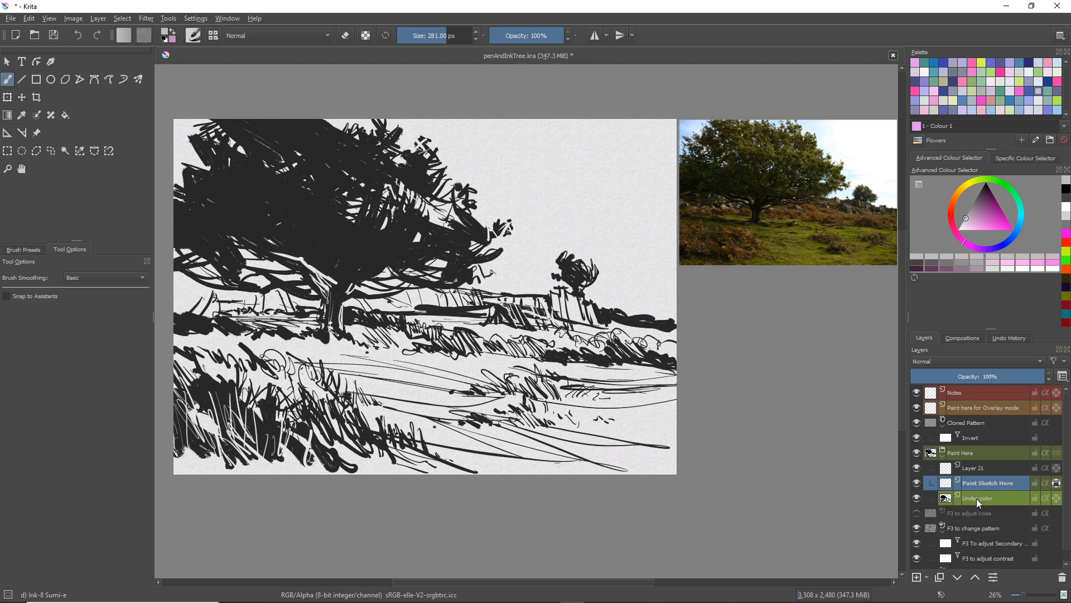
Reorder the Paint Here group so Under color is uppermost, followed by Layer 21 and Paint Sketch Here
{"action": "left_click_drag", "start_coordinate": [970, 495], "coordinate": [966, 475]}
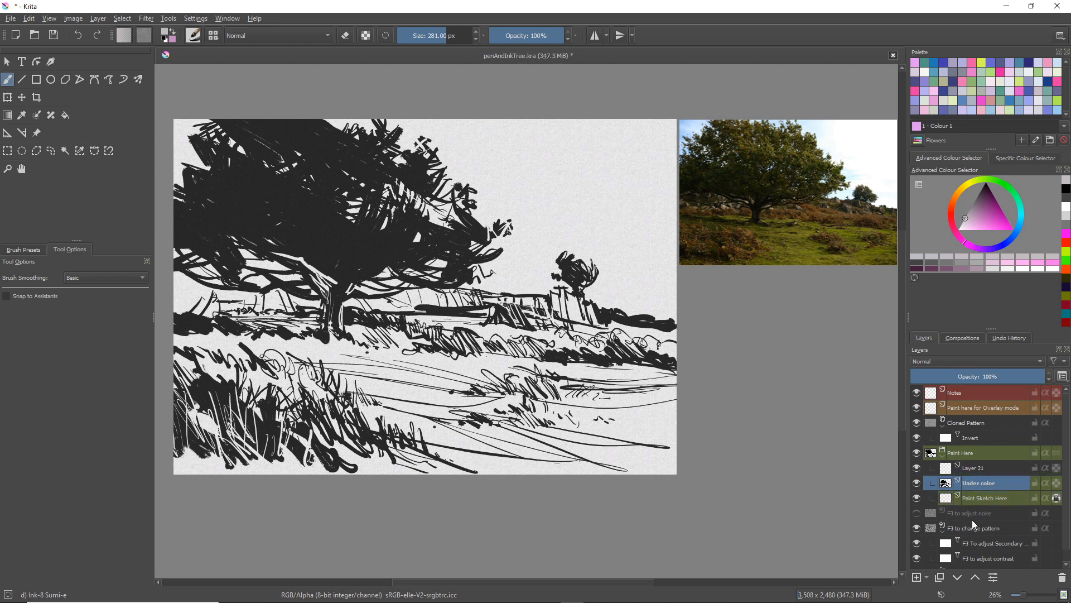
{"action": "right_click", "coordinate": [977, 480]}
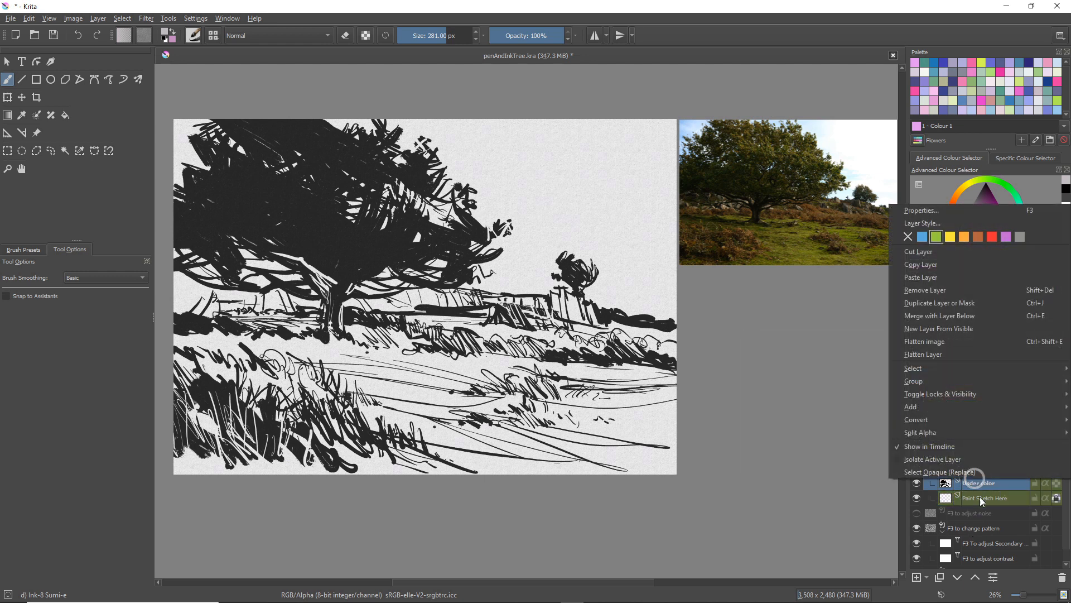
{"action": "left_click", "coordinate": [885, 480]}
{"action": "left_click", "coordinate": [964, 466]}
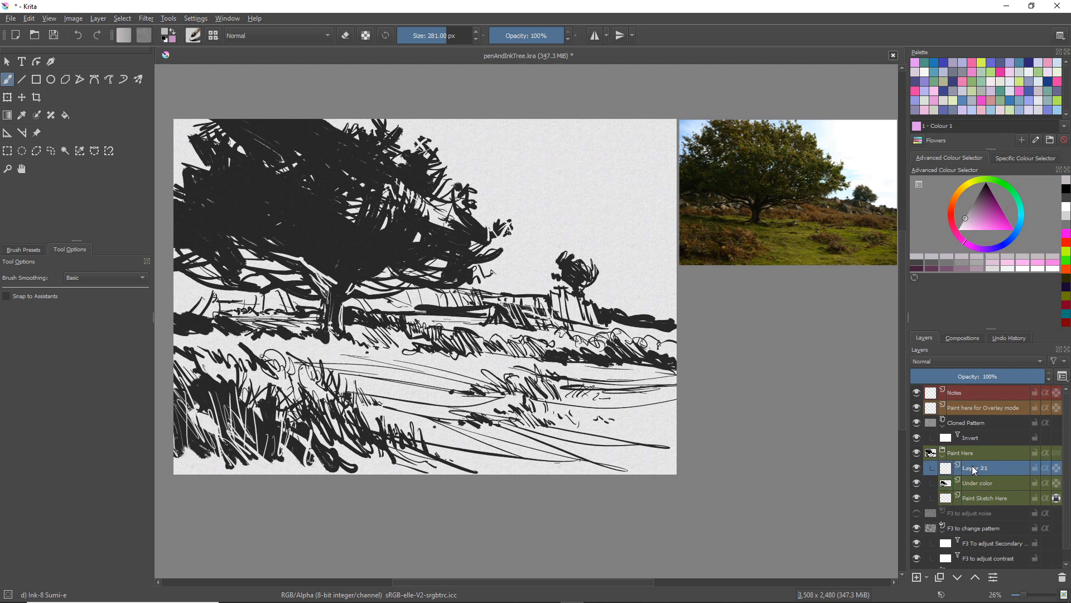
{"action": "left_click_drag", "start_coordinate": [972, 466], "coordinate": [963, 488]}
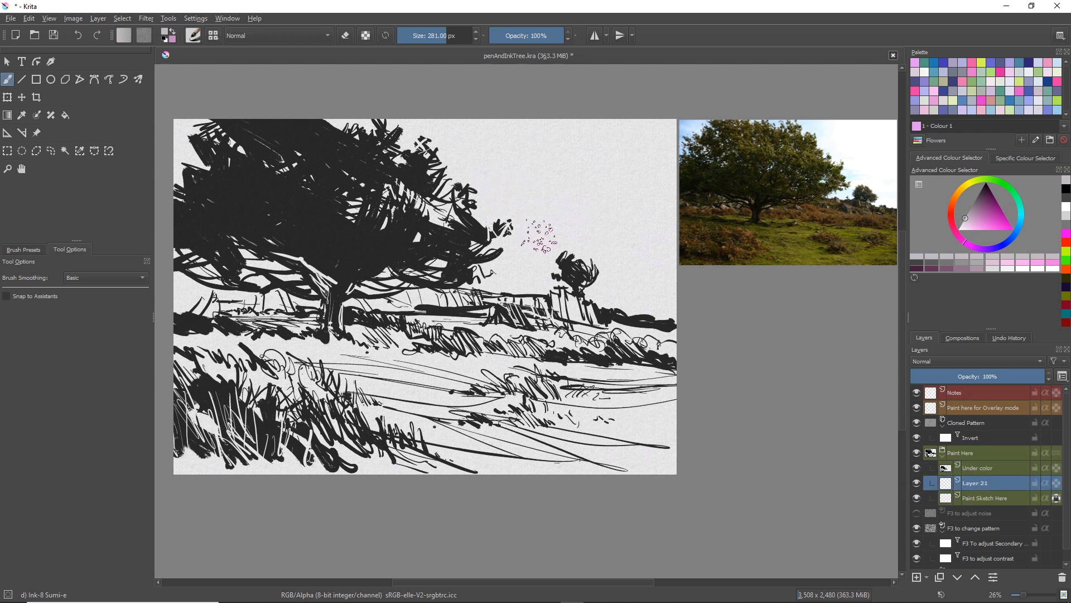
Paint a light mauve sky tone beside the large tree, trailing thin diagonal strokes down toward the distant tree
{"action": "mouse_move", "coordinate": [426, 150]}
{"action": "left_mouse_down"}
{"action": "mouse_move", "coordinate": [447, 140]}
{"action": "mouse_move", "coordinate": [397, 138]}
{"action": "mouse_move", "coordinate": [403, 152]}
{"action": "mouse_move", "coordinate": [388, 131]}
{"action": "mouse_move", "coordinate": [335, 131]}
{"action": "mouse_move", "coordinate": [486, 134]}
{"action": "mouse_move", "coordinate": [494, 156]}
{"action": "mouse_move", "coordinate": [507, 159]}
{"action": "mouse_move", "coordinate": [435, 142]}
{"action": "mouse_move", "coordinate": [448, 172]}
{"action": "mouse_move", "coordinate": [536, 218]}
{"action": "mouse_move", "coordinate": [502, 240]}
{"action": "mouse_move", "coordinate": [505, 272]}
{"action": "mouse_move", "coordinate": [530, 285]}
{"action": "mouse_move", "coordinate": [489, 272]}
{"action": "mouse_move", "coordinate": [478, 279]}
{"action": "mouse_move", "coordinate": [492, 287]}
{"action": "mouse_move", "coordinate": [458, 288]}
{"action": "mouse_move", "coordinate": [442, 268]}
{"action": "mouse_move", "coordinate": [394, 283]}
{"action": "left_mouse_up"}
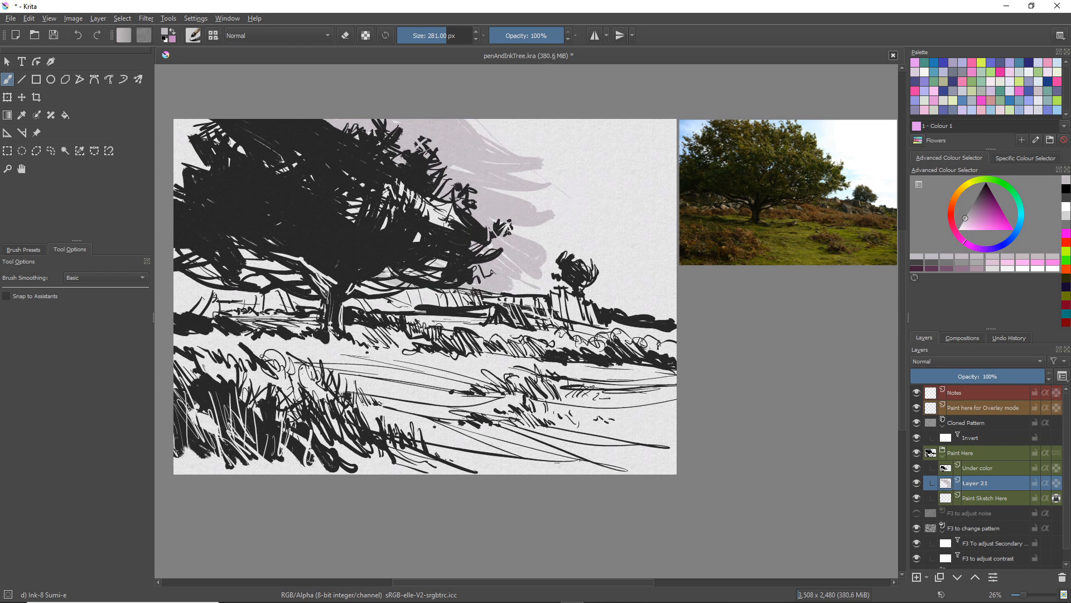
{"action": "left_click_drag", "start_coordinate": [480, 124], "coordinate": [621, 249]}
{"action": "left_click_drag", "start_coordinate": [521, 149], "coordinate": [655, 287]}
{"action": "mouse_move", "coordinate": [534, 226]}
{"action": "left_mouse_down"}
{"action": "mouse_move", "coordinate": [661, 306]}
{"action": "mouse_move", "coordinate": [628, 305]}
{"action": "left_mouse_up"}
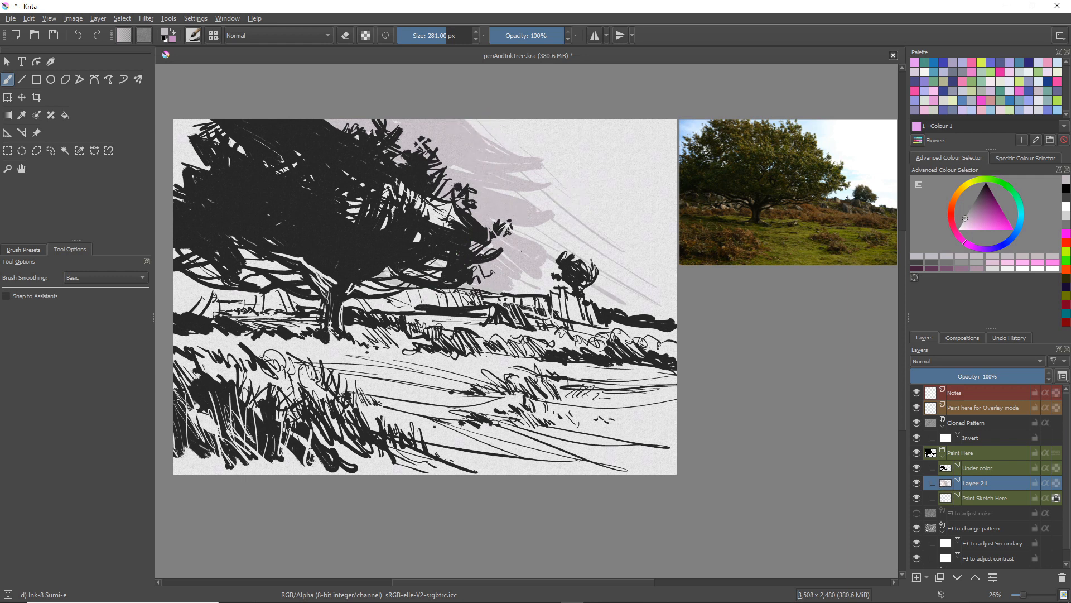
{"action": "mouse_move", "coordinate": [548, 285]}
{"action": "left_mouse_down"}
{"action": "mouse_move", "coordinate": [517, 280]}
{"action": "mouse_move", "coordinate": [523, 291]}
{"action": "left_mouse_up"}
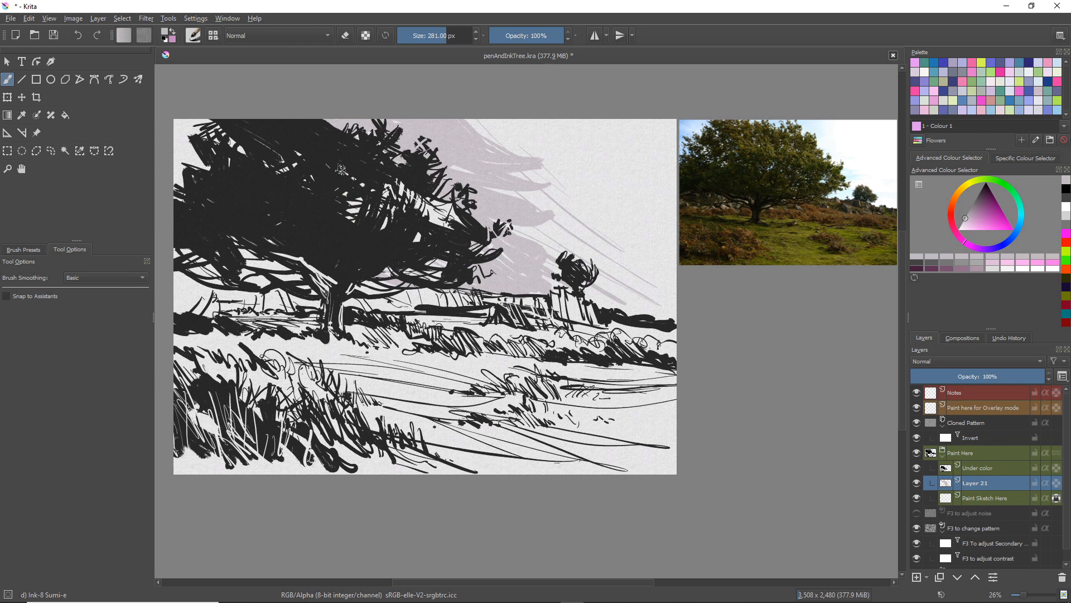
Fill the canopy gaps and the sky along the canvas's left edge with the light mauve tone
{"action": "mouse_move", "coordinate": [435, 223]}
{"action": "left_mouse_down"}
{"action": "mouse_move", "coordinate": [428, 195]}
{"action": "mouse_move", "coordinate": [448, 210]}
{"action": "left_mouse_up"}
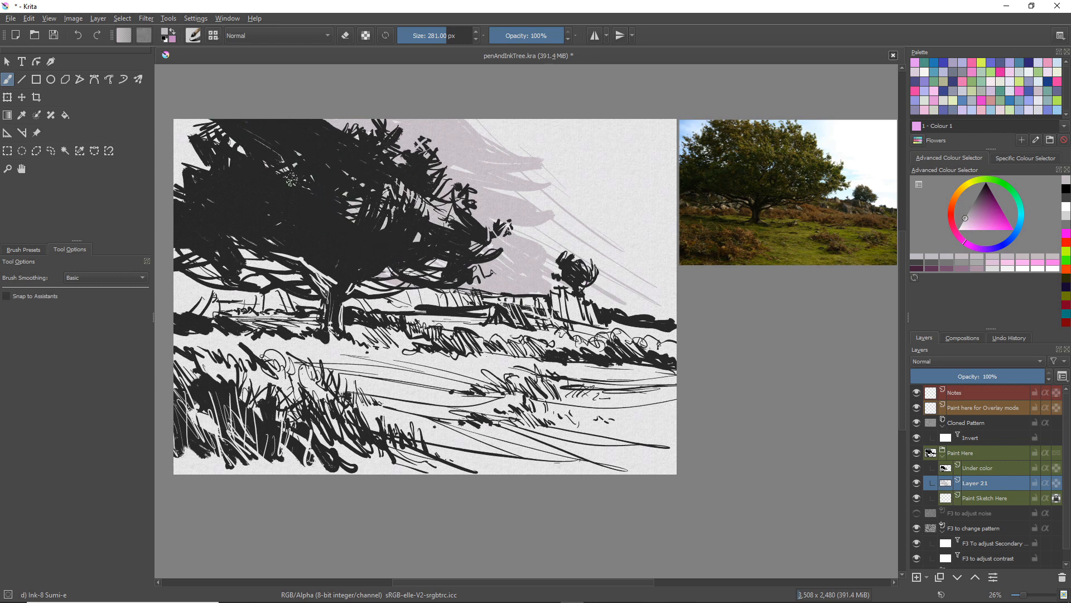
{"action": "left_click_drag", "start_coordinate": [176, 108], "coordinate": [222, 179]}
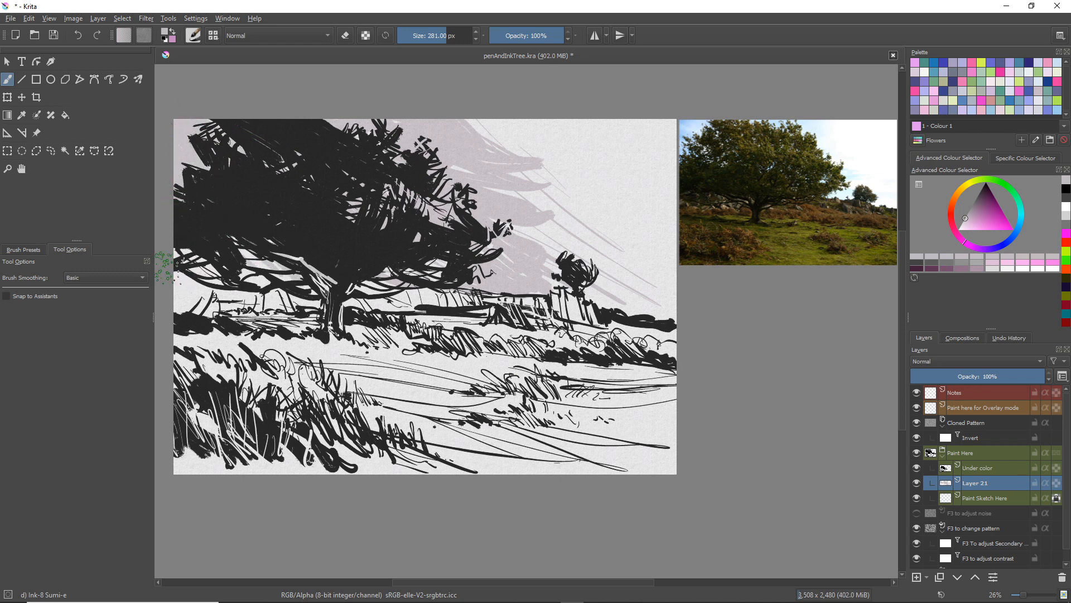
{"action": "mouse_move", "coordinate": [163, 260]}
{"action": "left_mouse_down"}
{"action": "mouse_move", "coordinate": [191, 283]}
{"action": "mouse_move", "coordinate": [302, 269]}
{"action": "left_mouse_up"}
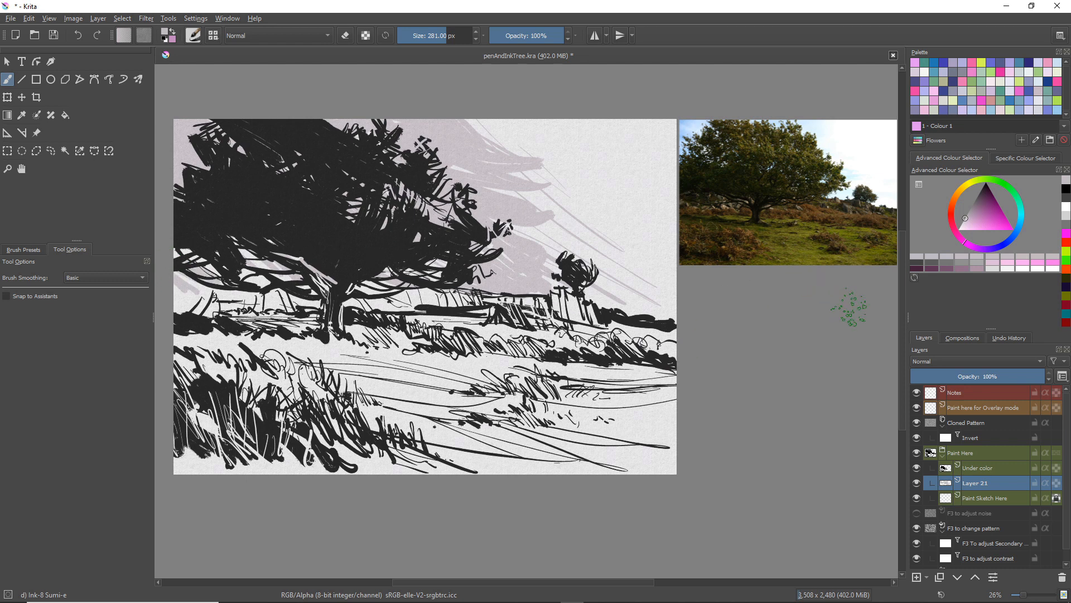
Choose a darker mauve-grey and tone the gaps within the large tree's canopy and lower branches
{"action": "left_click", "coordinate": [973, 204]}
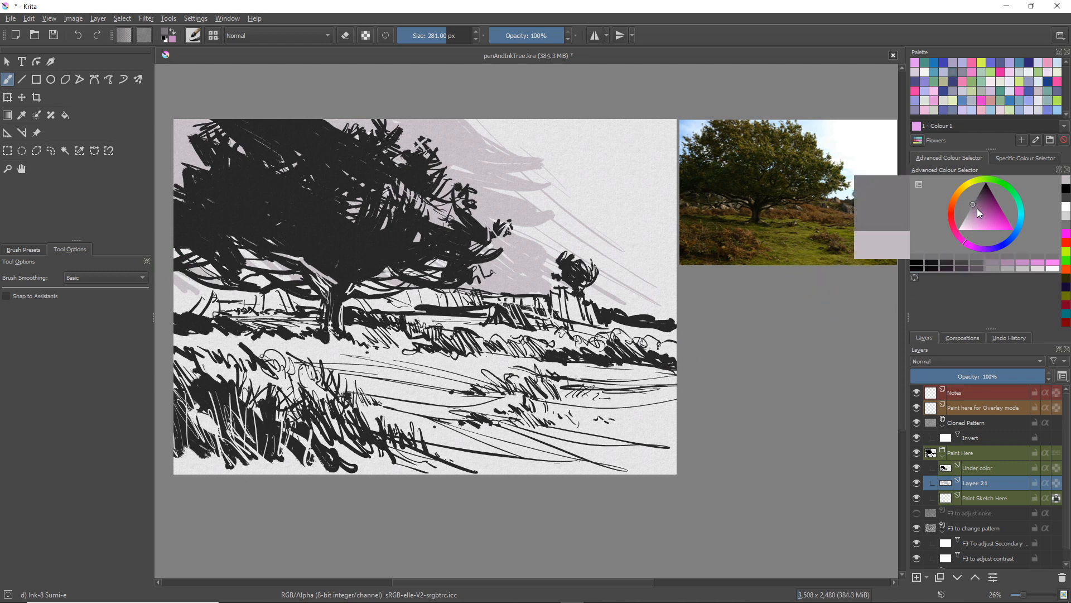
{"action": "mouse_move", "coordinate": [259, 244]}
{"action": "left_mouse_down"}
{"action": "mouse_move", "coordinate": [293, 277]}
{"action": "mouse_move", "coordinate": [236, 262]}
{"action": "mouse_move", "coordinate": [260, 275]}
{"action": "mouse_move", "coordinate": [246, 276]}
{"action": "mouse_move", "coordinate": [191, 239]}
{"action": "mouse_move", "coordinate": [203, 263]}
{"action": "mouse_move", "coordinate": [180, 255]}
{"action": "mouse_move", "coordinate": [209, 274]}
{"action": "mouse_move", "coordinate": [322, 275]}
{"action": "mouse_move", "coordinate": [297, 289]}
{"action": "mouse_move", "coordinate": [420, 259]}
{"action": "mouse_move", "coordinate": [342, 288]}
{"action": "mouse_move", "coordinate": [404, 280]}
{"action": "mouse_move", "coordinate": [411, 261]}
{"action": "mouse_move", "coordinate": [435, 265]}
{"action": "mouse_move", "coordinate": [441, 251]}
{"action": "mouse_move", "coordinate": [337, 187]}
{"action": "mouse_move", "coordinate": [330, 200]}
{"action": "mouse_move", "coordinate": [351, 222]}
{"action": "mouse_move", "coordinate": [406, 207]}
{"action": "mouse_move", "coordinate": [410, 184]}
{"action": "mouse_move", "coordinate": [400, 209]}
{"action": "mouse_move", "coordinate": [419, 197]}
{"action": "mouse_move", "coordinate": [430, 227]}
{"action": "mouse_move", "coordinate": [450, 237]}
{"action": "mouse_move", "coordinate": [481, 225]}
{"action": "left_mouse_up"}
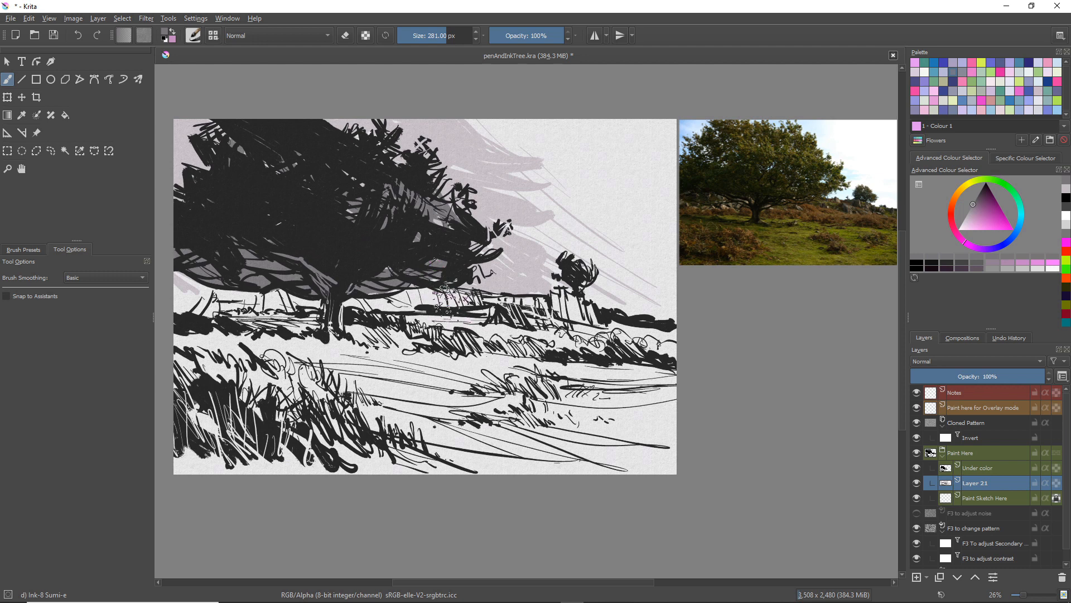
Shade the distant rock band, the hillside around the distant tree, and the rocks left of the trunk in mauve-grey
{"action": "left_click_drag", "start_coordinate": [450, 296], "coordinate": [478, 297]}
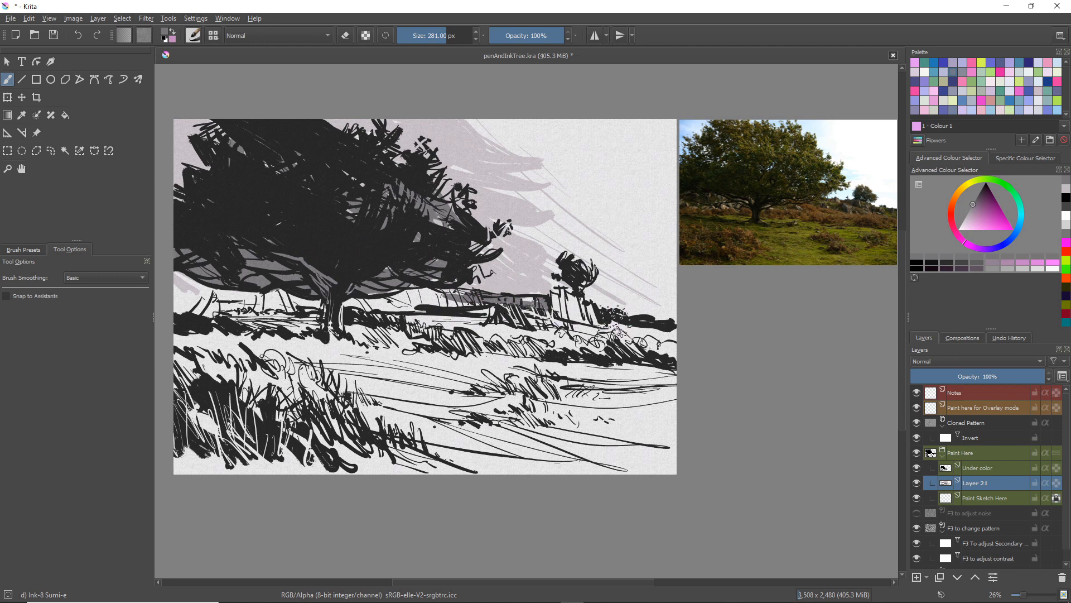
{"action": "mouse_move", "coordinate": [591, 287]}
{"action": "left_mouse_down"}
{"action": "mouse_move", "coordinate": [581, 310]}
{"action": "mouse_move", "coordinate": [603, 318]}
{"action": "left_mouse_up"}
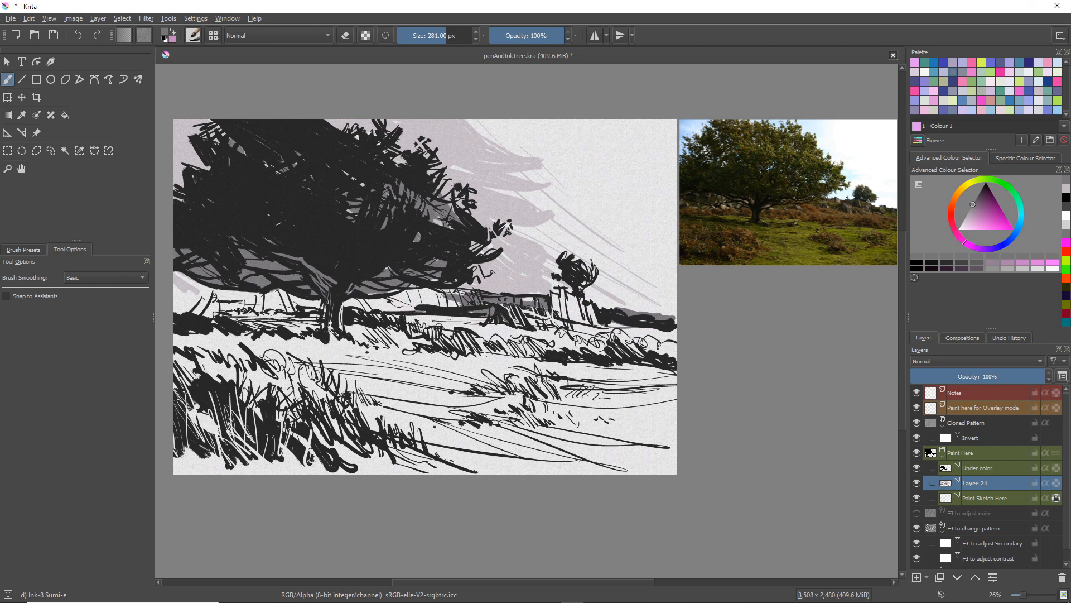
{"action": "left_click_drag", "start_coordinate": [201, 314], "coordinate": [245, 315]}
{"action": "mouse_move", "coordinate": [562, 323]}
{"action": "left_mouse_down"}
{"action": "mouse_move", "coordinate": [613, 329]}
{"action": "mouse_move", "coordinate": [604, 333]}
{"action": "left_mouse_up"}
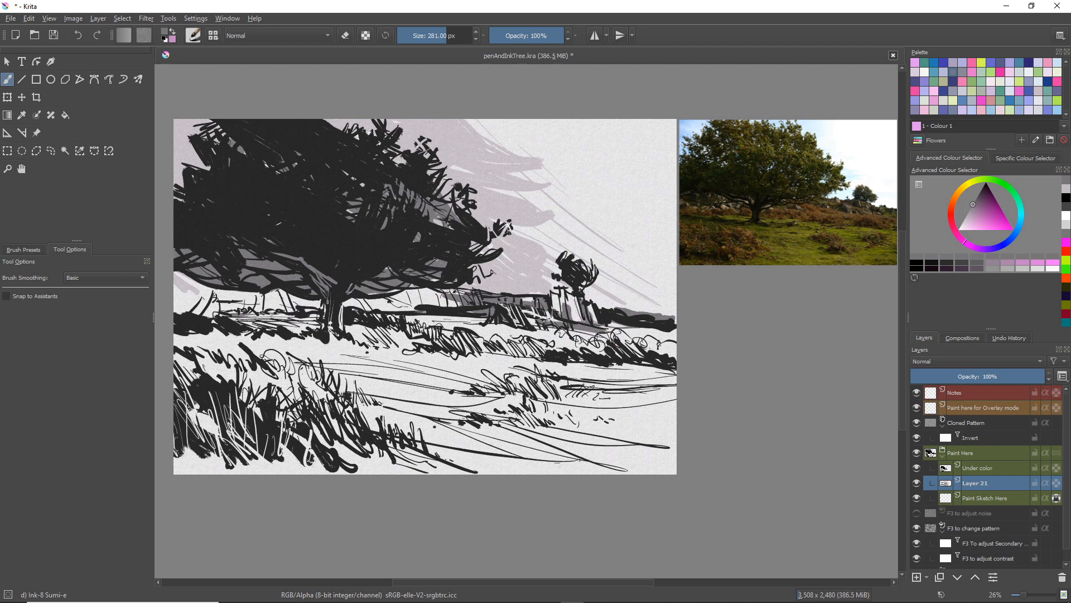
Shade the middle grass band below the rocks with the dark grey, adding a slightly warmer grey at its right end
{"action": "mouse_move", "coordinate": [537, 331]}
{"action": "left_mouse_down"}
{"action": "mouse_move", "coordinate": [578, 335]}
{"action": "mouse_move", "coordinate": [444, 321]}
{"action": "mouse_move", "coordinate": [525, 337]}
{"action": "left_mouse_up"}
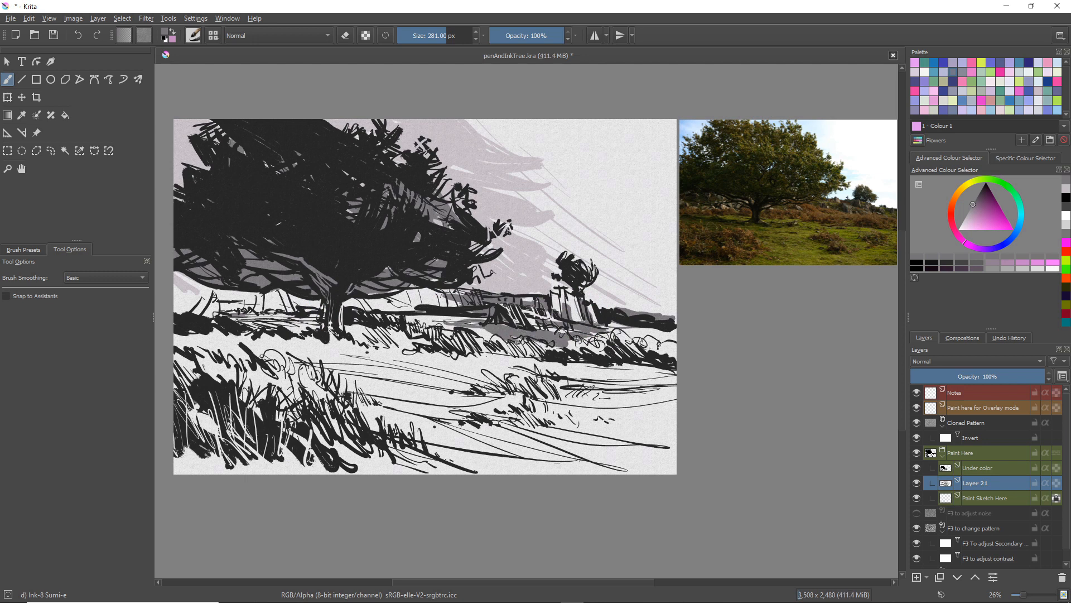
{"action": "left_click_drag", "start_coordinate": [455, 316], "coordinate": [381, 315]}
{"action": "left_click_drag", "start_coordinate": [384, 318], "coordinate": [461, 326]}
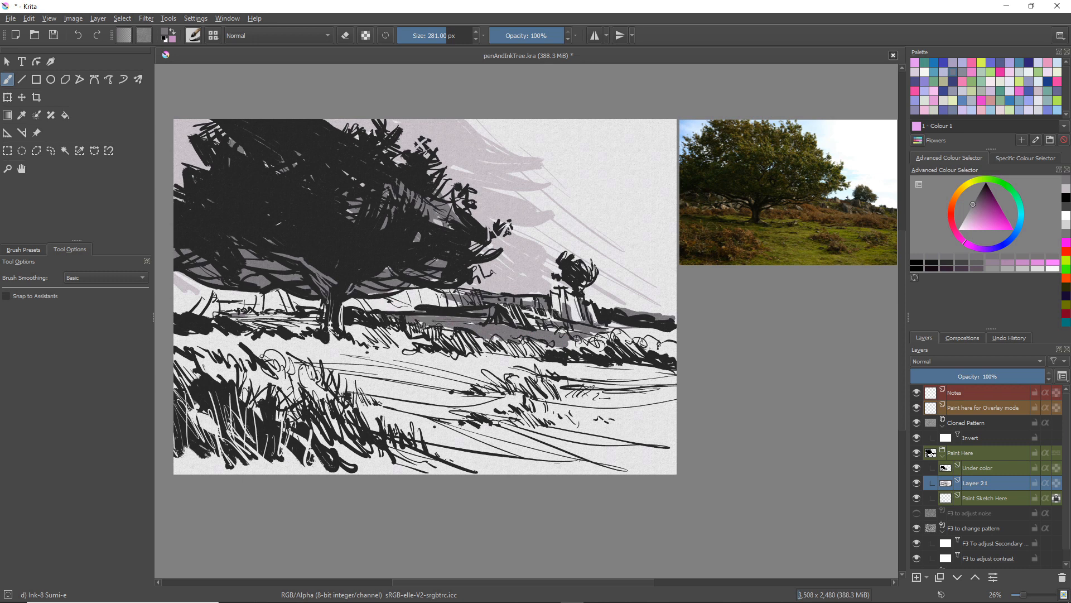
{"action": "left_click", "coordinate": [973, 202]}
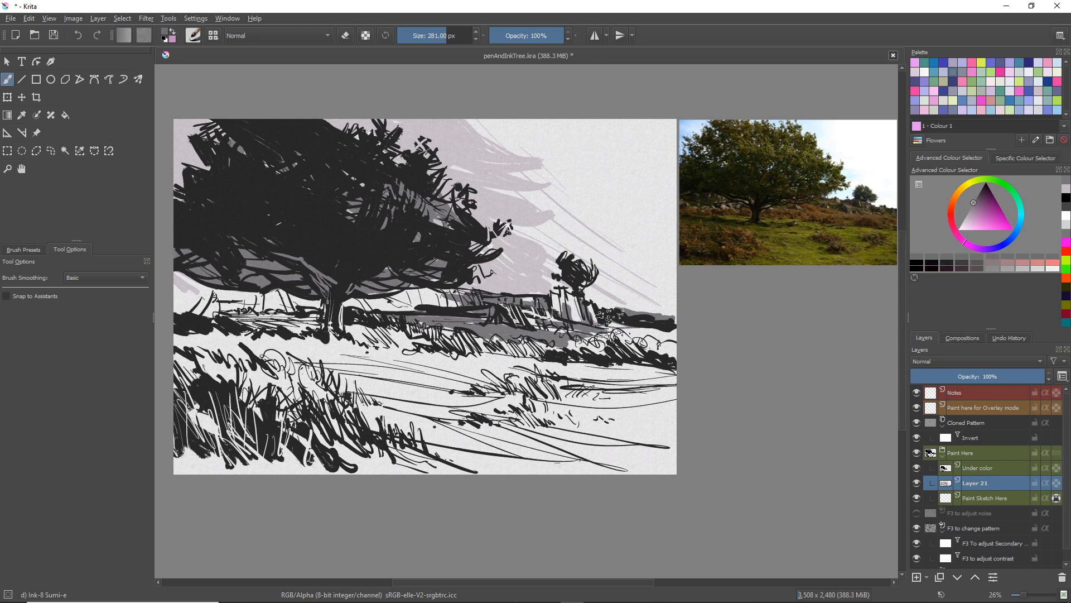
{"action": "mouse_move", "coordinate": [551, 337]}
{"action": "left_mouse_down"}
{"action": "mouse_move", "coordinate": [482, 330]}
{"action": "mouse_move", "coordinate": [539, 339]}
{"action": "left_mouse_up"}
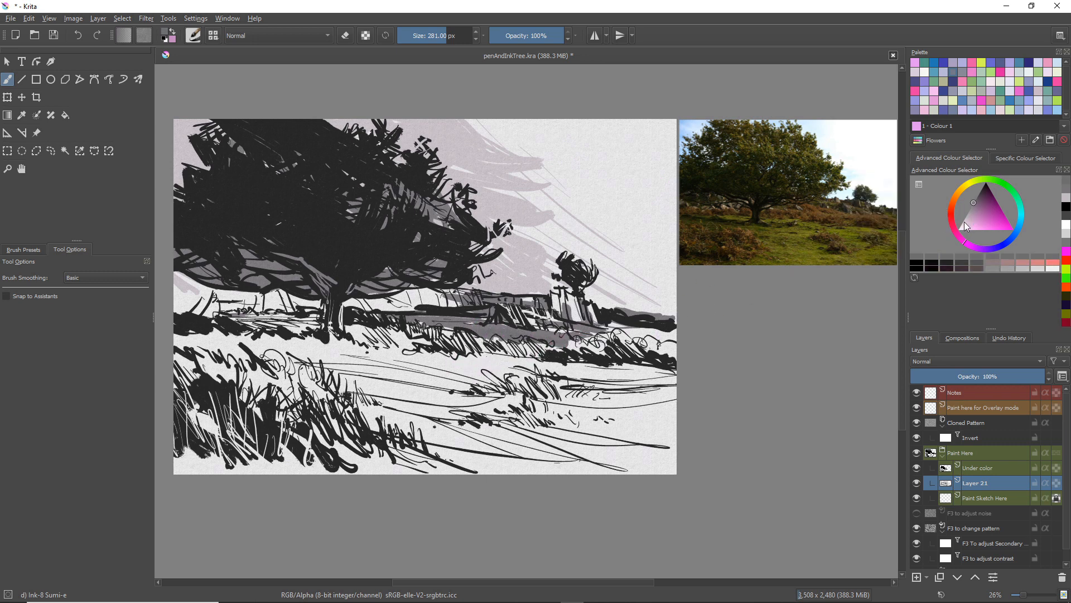
Choose a lighter neutral grey and tone the right grass band and the rocks behind the large tree's trunk
{"action": "left_click", "coordinate": [968, 212]}
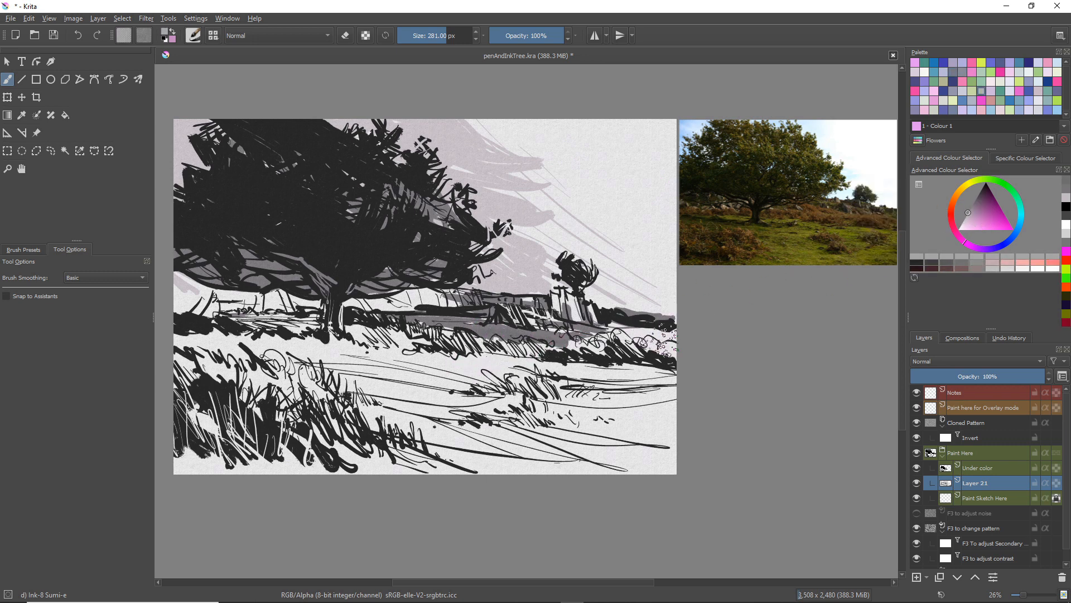
{"action": "mouse_move", "coordinate": [620, 333]}
{"action": "left_mouse_down"}
{"action": "mouse_move", "coordinate": [662, 332]}
{"action": "mouse_move", "coordinate": [528, 342]}
{"action": "mouse_move", "coordinate": [475, 328]}
{"action": "left_mouse_up"}
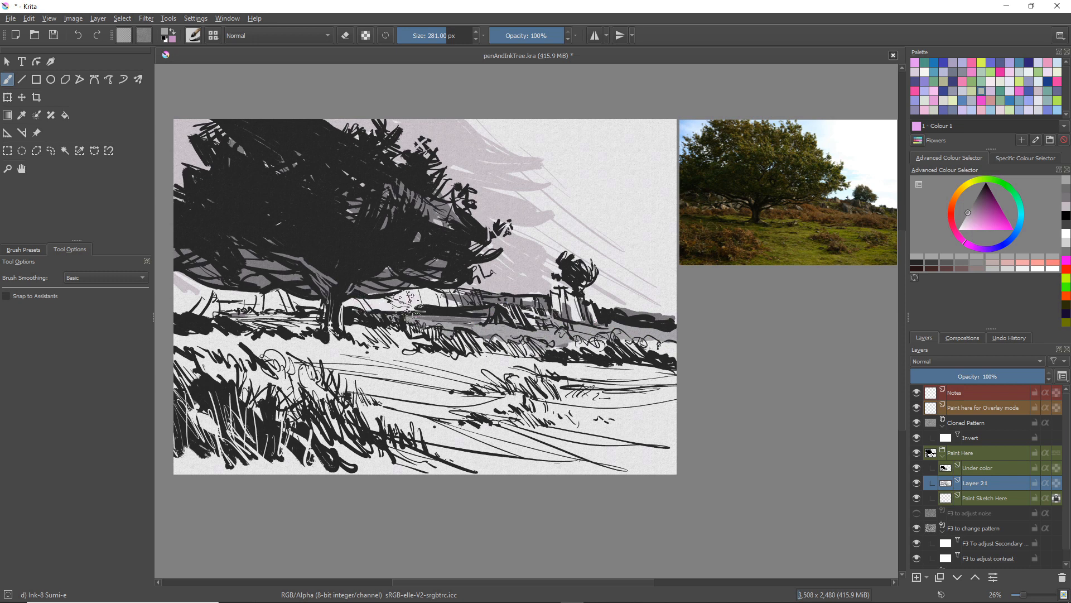
{"action": "left_click_drag", "start_coordinate": [426, 306], "coordinate": [346, 306]}
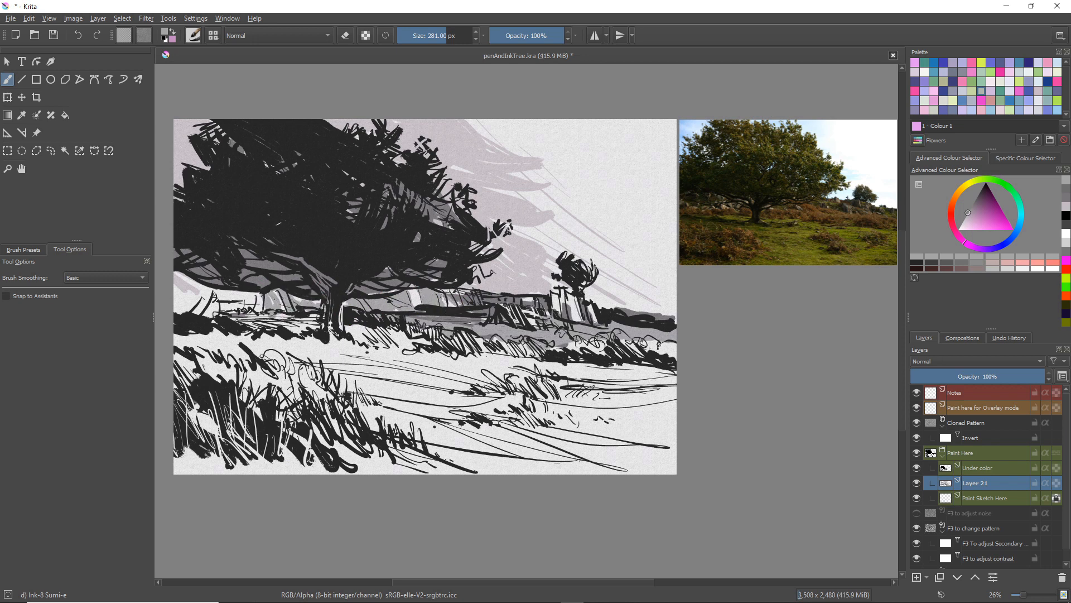
Tone the rocks left of the trunk in neutral grey, and the grass edges below the middle band in lighter mauve-grey
{"action": "mouse_move", "coordinate": [214, 293]}
{"action": "left_mouse_down"}
{"action": "mouse_move", "coordinate": [200, 300]}
{"action": "mouse_move", "coordinate": [176, 276]}
{"action": "left_mouse_up"}
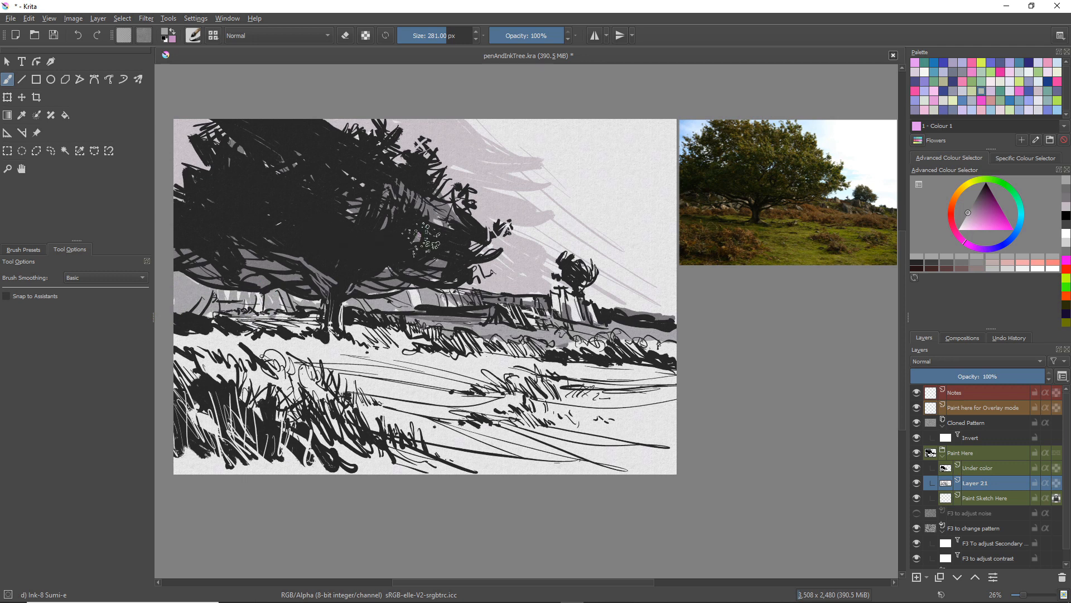
{"action": "left_click", "coordinate": [964, 219]}
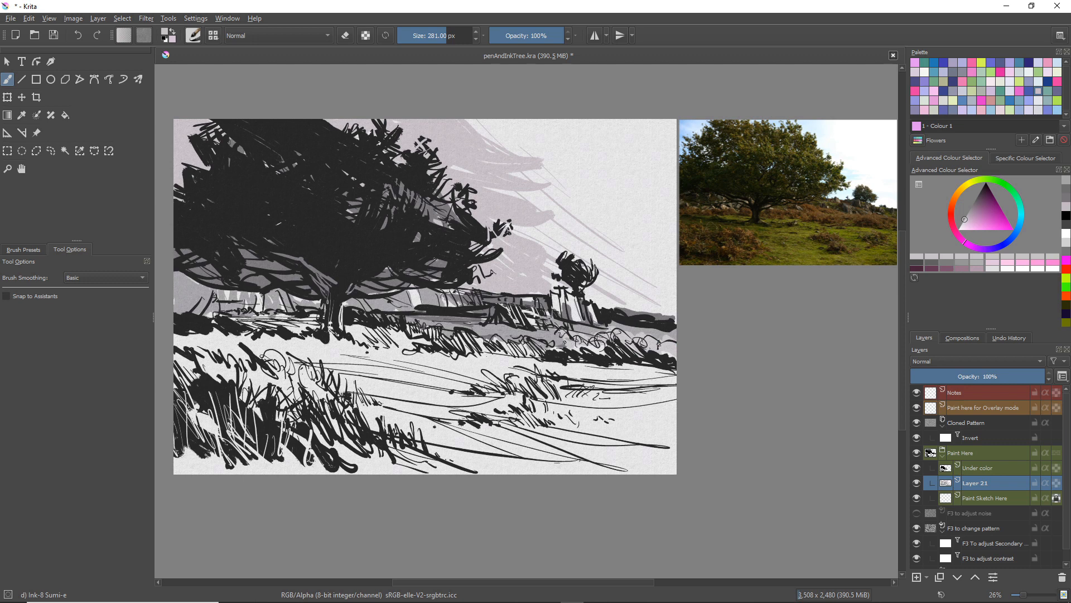
{"action": "left_click_drag", "start_coordinate": [565, 341], "coordinate": [558, 356]}
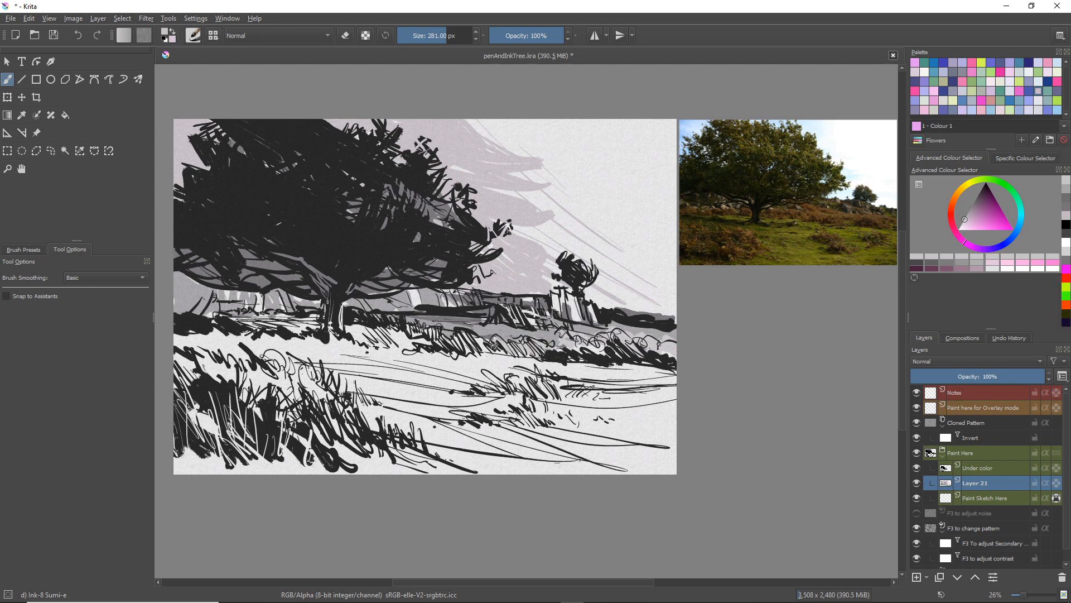
{"action": "left_click_drag", "start_coordinate": [494, 346], "coordinate": [465, 334]}
{"action": "mouse_move", "coordinate": [315, 320]}
{"action": "left_mouse_down"}
{"action": "mouse_move", "coordinate": [297, 344]}
{"action": "mouse_move", "coordinate": [413, 345]}
{"action": "left_mouse_up"}
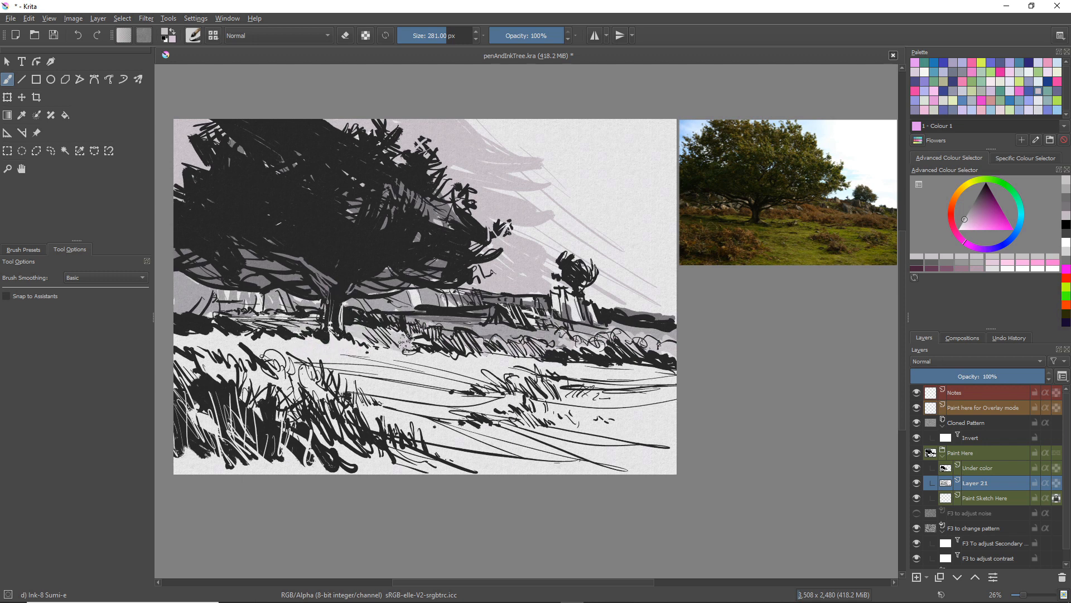
Shade the meadow from below the large tree across the central foreground to the canvas's lower edge in light mauve-grey
{"action": "mouse_move", "coordinate": [187, 338]}
{"action": "left_mouse_down"}
{"action": "mouse_move", "coordinate": [354, 369]}
{"action": "mouse_move", "coordinate": [340, 381]}
{"action": "mouse_move", "coordinate": [320, 346]}
{"action": "mouse_move", "coordinate": [446, 359]}
{"action": "left_mouse_up"}
{"action": "mouse_move", "coordinate": [369, 390]}
{"action": "left_mouse_down"}
{"action": "mouse_move", "coordinate": [394, 380]}
{"action": "mouse_move", "coordinate": [430, 391]}
{"action": "left_mouse_up"}
{"action": "mouse_move", "coordinate": [369, 369]}
{"action": "left_mouse_down"}
{"action": "mouse_move", "coordinate": [494, 361]}
{"action": "mouse_move", "coordinate": [536, 370]}
{"action": "mouse_move", "coordinate": [428, 380]}
{"action": "mouse_move", "coordinate": [479, 406]}
{"action": "left_mouse_up"}
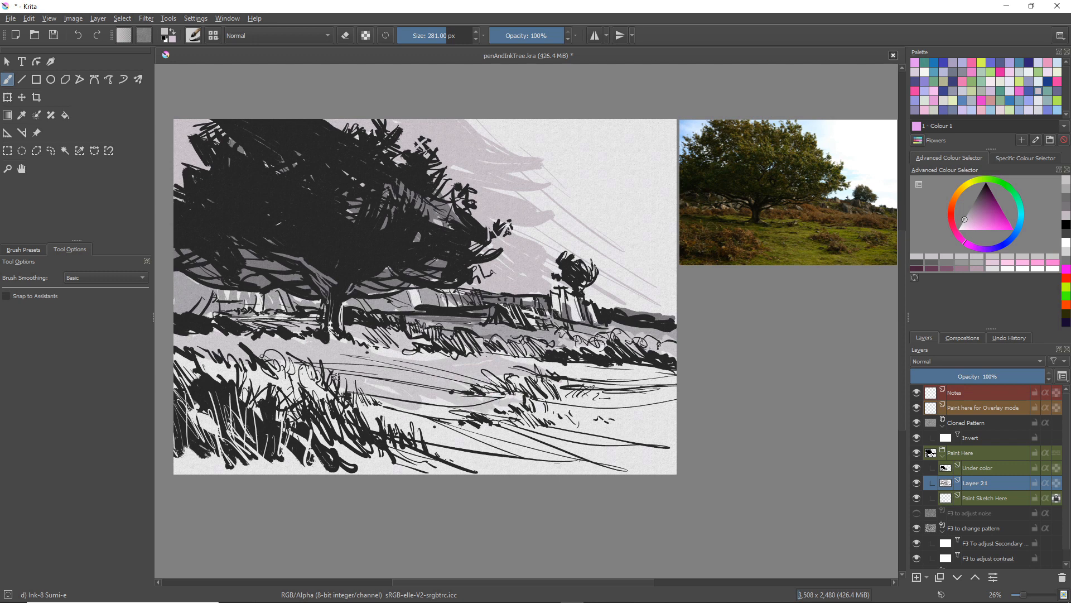
{"action": "mouse_move", "coordinate": [377, 382]}
{"action": "left_mouse_down"}
{"action": "mouse_move", "coordinate": [441, 410]}
{"action": "mouse_move", "coordinate": [374, 413]}
{"action": "mouse_move", "coordinate": [388, 393]}
{"action": "mouse_move", "coordinate": [464, 446]}
{"action": "mouse_move", "coordinate": [527, 464]}
{"action": "left_mouse_up"}
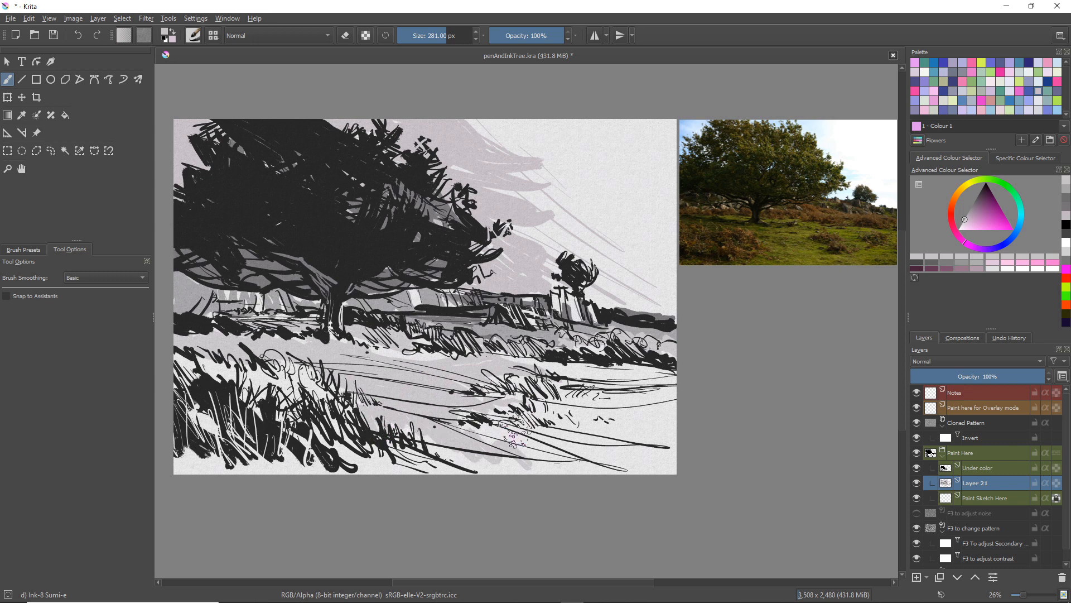
{"action": "mouse_move", "coordinate": [492, 426]}
{"action": "left_mouse_down"}
{"action": "mouse_move", "coordinate": [664, 453]}
{"action": "mouse_move", "coordinate": [671, 469]}
{"action": "mouse_move", "coordinate": [598, 451]}
{"action": "left_mouse_up"}
{"action": "left_click_drag", "start_coordinate": [517, 446], "coordinate": [600, 474]}
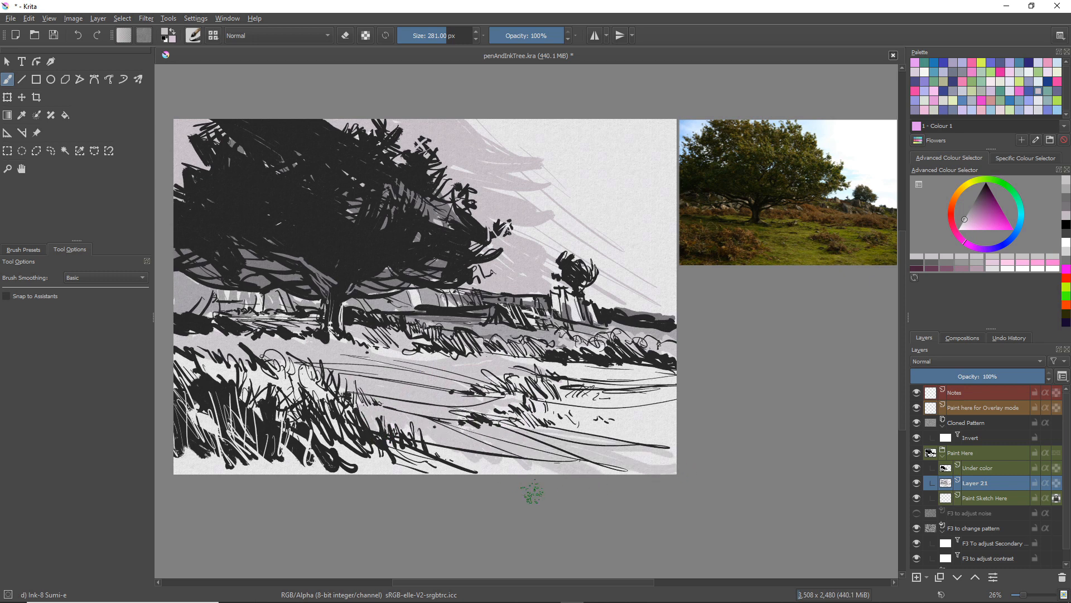
{"action": "left_click_drag", "start_coordinate": [473, 462], "coordinate": [556, 472]}
{"action": "mouse_move", "coordinate": [427, 442]}
{"action": "left_mouse_down"}
{"action": "mouse_move", "coordinate": [503, 471]}
{"action": "mouse_move", "coordinate": [454, 469]}
{"action": "left_mouse_up"}
Sweep light mauve-grey strokes across the right side of the meadow, leaving some paper-white streaks between them
{"action": "left_click_drag", "start_coordinate": [559, 374], "coordinate": [672, 390]}
{"action": "left_click_drag", "start_coordinate": [554, 371], "coordinate": [709, 381]}
{"action": "mouse_move", "coordinate": [494, 354]}
{"action": "left_mouse_down"}
{"action": "mouse_move", "coordinate": [630, 368]}
{"action": "mouse_move", "coordinate": [675, 410]}
{"action": "left_mouse_up"}
{"action": "left_click_drag", "start_coordinate": [605, 397], "coordinate": [663, 410]}
{"action": "left_click_drag", "start_coordinate": [550, 397], "coordinate": [676, 434]}
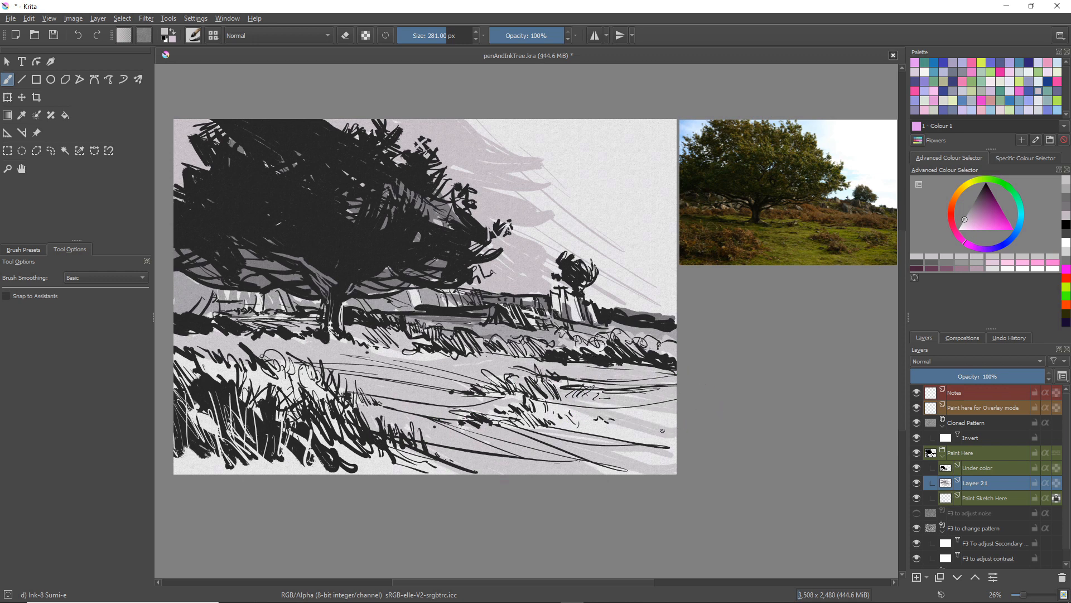
{"action": "left_click_drag", "start_coordinate": [586, 423], "coordinate": [652, 437]}
{"action": "left_click_drag", "start_coordinate": [491, 411], "coordinate": [562, 428]}
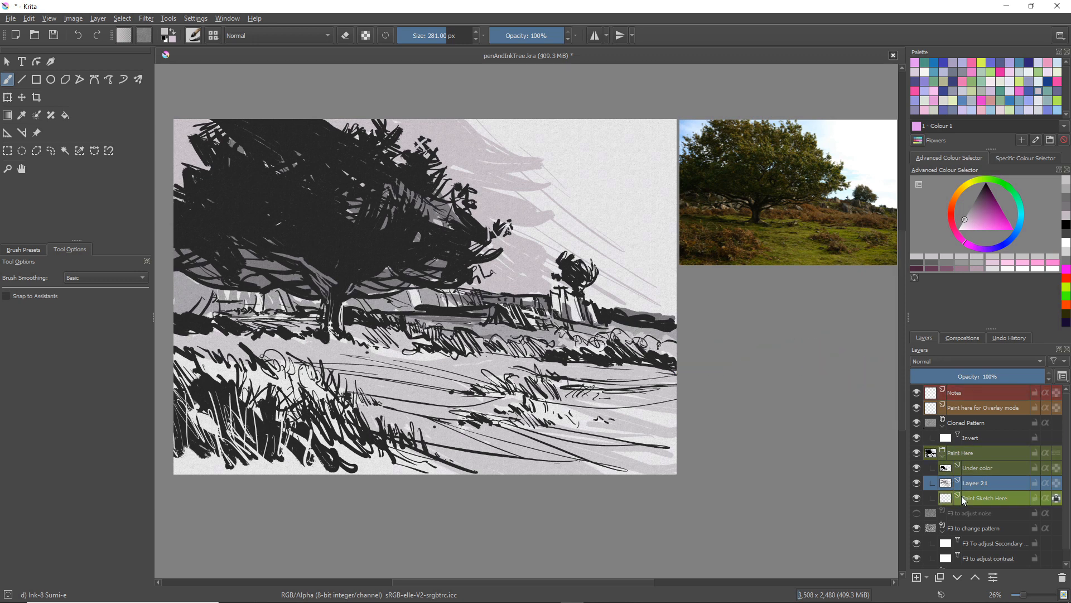
Make the Under color layer active with its alpha locked, and turn off the alpha lock on Paint Sketch Here
{"action": "left_click", "coordinate": [985, 468]}
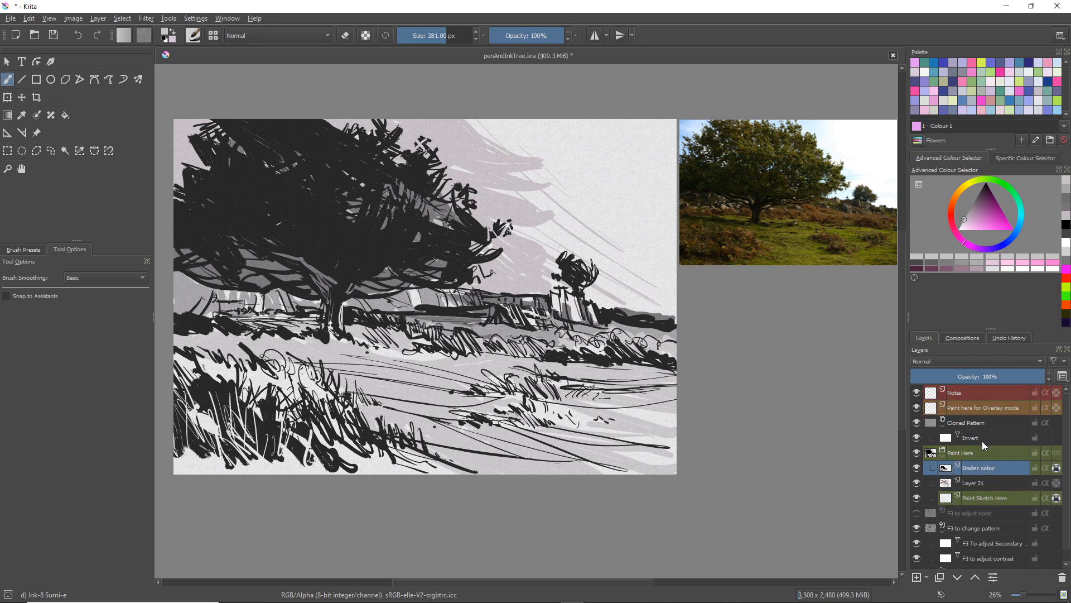
{"action": "left_click", "coordinate": [1059, 499]}
Choose white and recolour the ink along the upper and right edges of the large tree's canopy
{"action": "left_click_drag", "start_coordinate": [969, 226], "coordinate": [812, 270]}
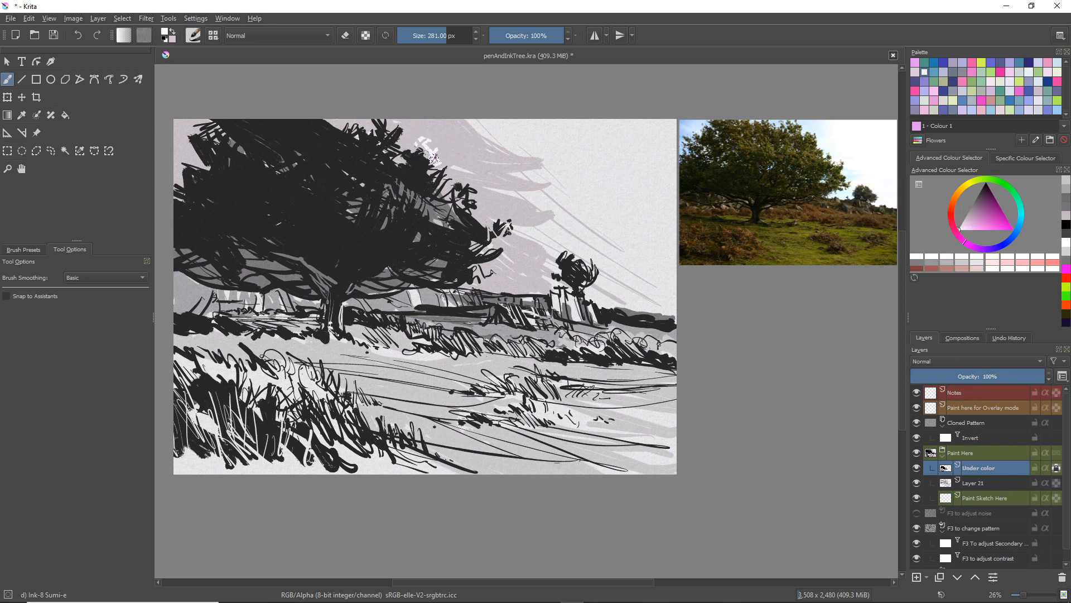
{"action": "mouse_move", "coordinate": [434, 158]}
{"action": "left_mouse_down"}
{"action": "mouse_move", "coordinate": [417, 147]}
{"action": "mouse_move", "coordinate": [408, 156]}
{"action": "left_mouse_up"}
{"action": "mouse_move", "coordinate": [383, 119]}
{"action": "left_mouse_down"}
{"action": "mouse_move", "coordinate": [375, 133]}
{"action": "mouse_move", "coordinate": [351, 134]}
{"action": "mouse_move", "coordinate": [312, 120]}
{"action": "left_mouse_up"}
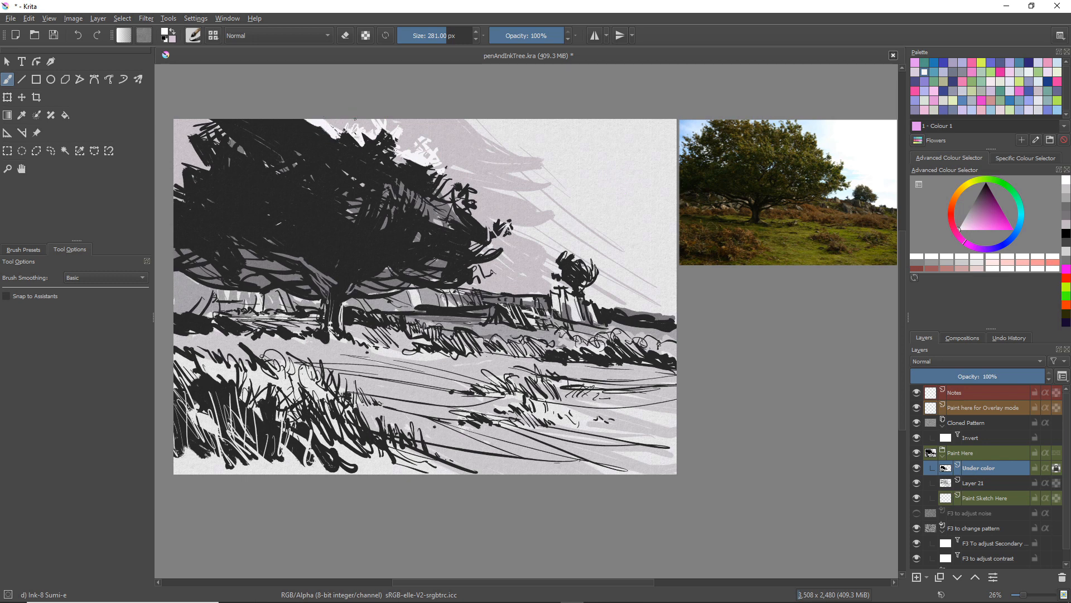
{"action": "mouse_move", "coordinate": [421, 180]}
{"action": "left_mouse_down"}
{"action": "mouse_move", "coordinate": [446, 165]}
{"action": "mouse_move", "coordinate": [466, 182]}
{"action": "mouse_move", "coordinate": [454, 174]}
{"action": "mouse_move", "coordinate": [451, 198]}
{"action": "left_mouse_up"}
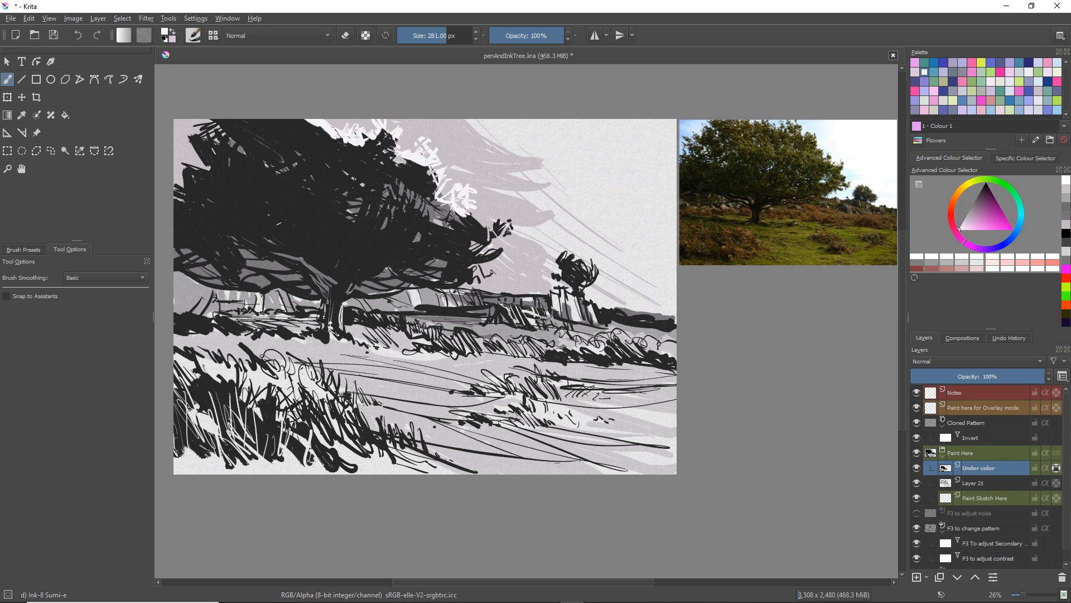
{"action": "mouse_move", "coordinate": [424, 161]}
{"action": "left_mouse_down"}
{"action": "mouse_move", "coordinate": [434, 196]}
{"action": "mouse_move", "coordinate": [394, 169]}
{"action": "left_mouse_up"}
{"action": "mouse_move", "coordinate": [476, 242]}
{"action": "left_mouse_down"}
{"action": "mouse_move", "coordinate": [499, 208]}
{"action": "mouse_move", "coordinate": [482, 240]}
{"action": "left_mouse_up"}
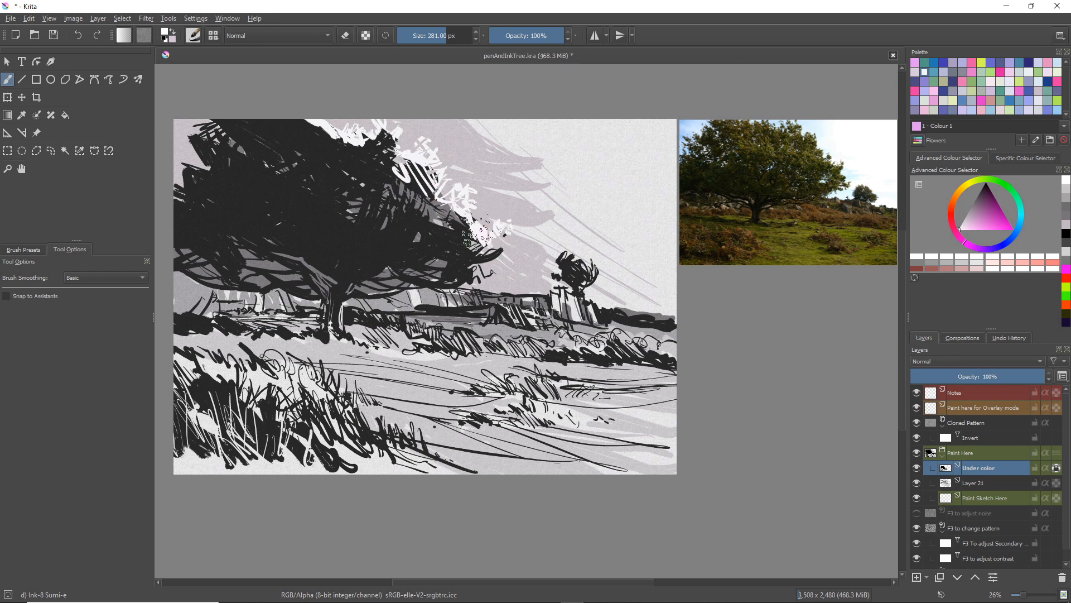
Switch to black and repaint most of the whitened leaves along the canopy's upper and right edges
{"action": "key", "text": "x"}
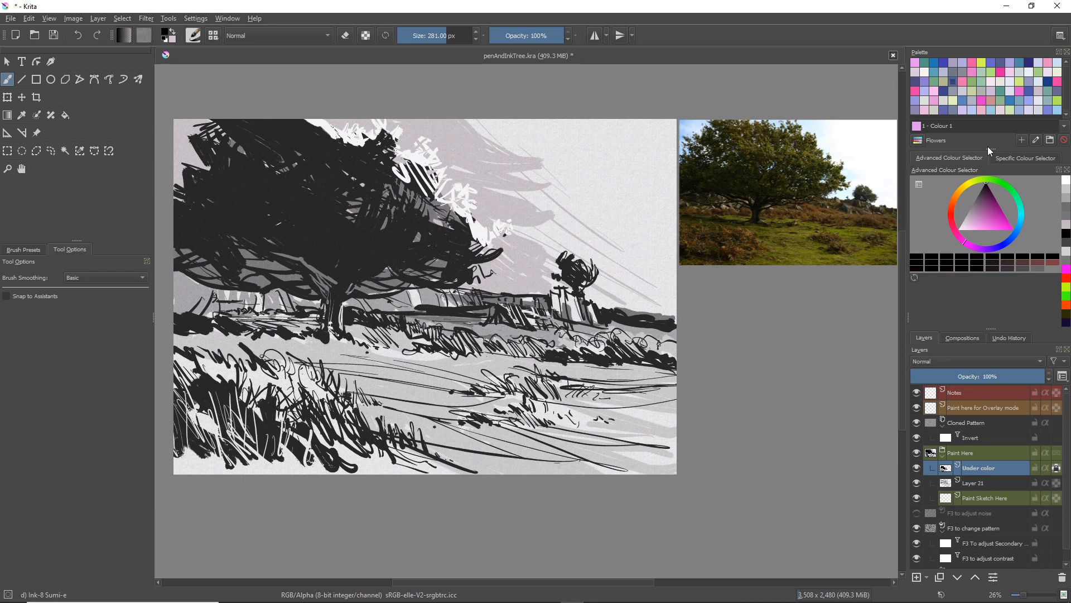
{"action": "mouse_move", "coordinate": [508, 220]}
{"action": "left_mouse_down"}
{"action": "mouse_move", "coordinate": [487, 213]}
{"action": "mouse_move", "coordinate": [505, 239]}
{"action": "mouse_move", "coordinate": [475, 217]}
{"action": "mouse_move", "coordinate": [494, 254]}
{"action": "left_mouse_up"}
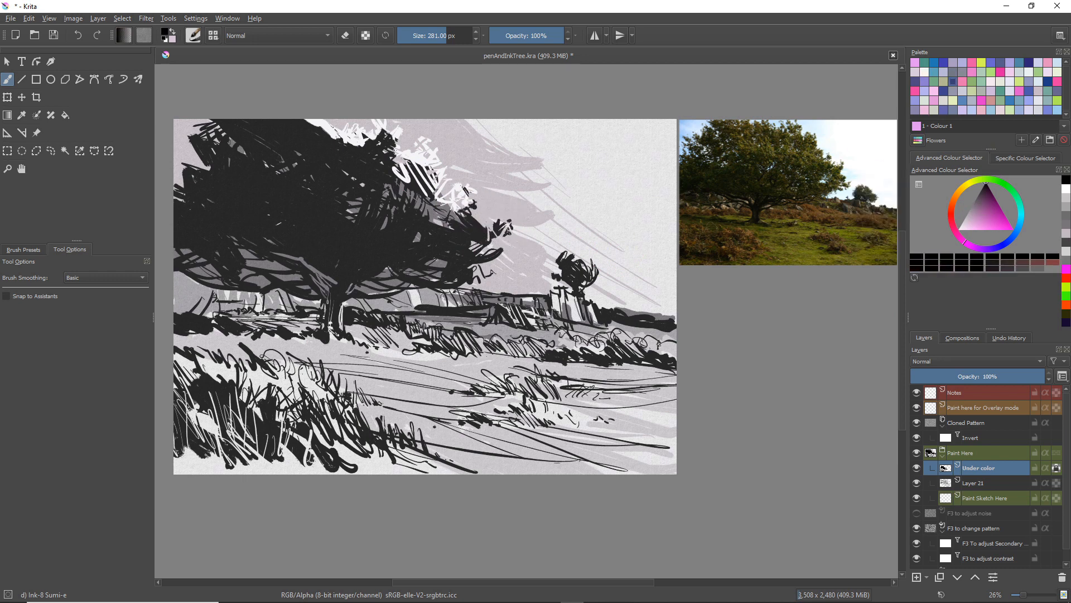
{"action": "left_click_drag", "start_coordinate": [447, 180], "coordinate": [435, 195]}
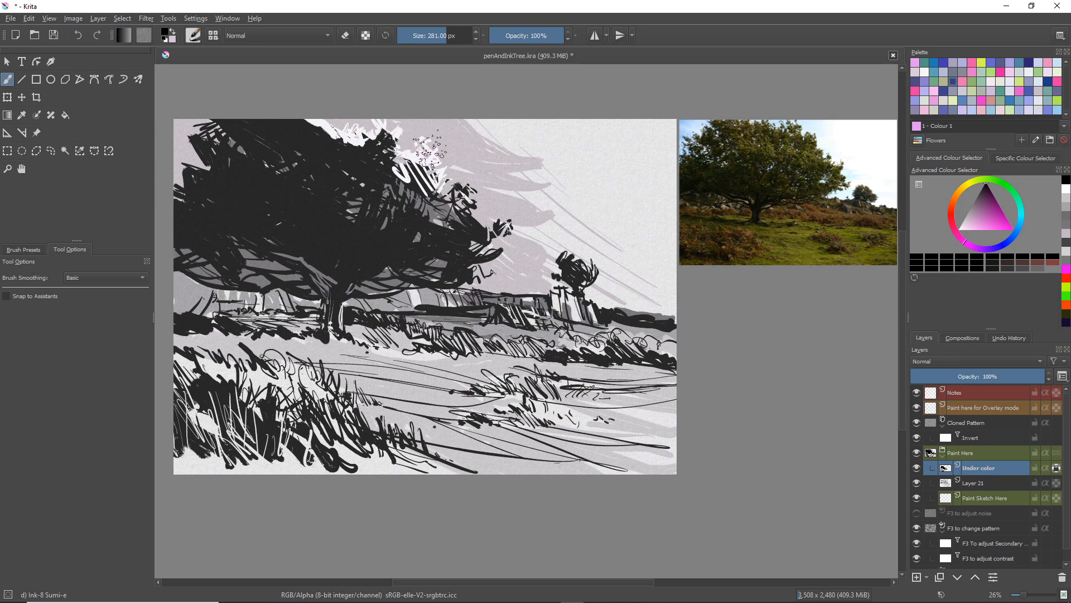
{"action": "mouse_move", "coordinate": [449, 176]}
{"action": "left_mouse_down"}
{"action": "mouse_move", "coordinate": [416, 144]}
{"action": "mouse_move", "coordinate": [399, 160]}
{"action": "mouse_move", "coordinate": [384, 116]}
{"action": "mouse_move", "coordinate": [389, 127]}
{"action": "mouse_move", "coordinate": [308, 109]}
{"action": "mouse_move", "coordinate": [372, 134]}
{"action": "mouse_move", "coordinate": [335, 118]}
{"action": "left_mouse_up"}
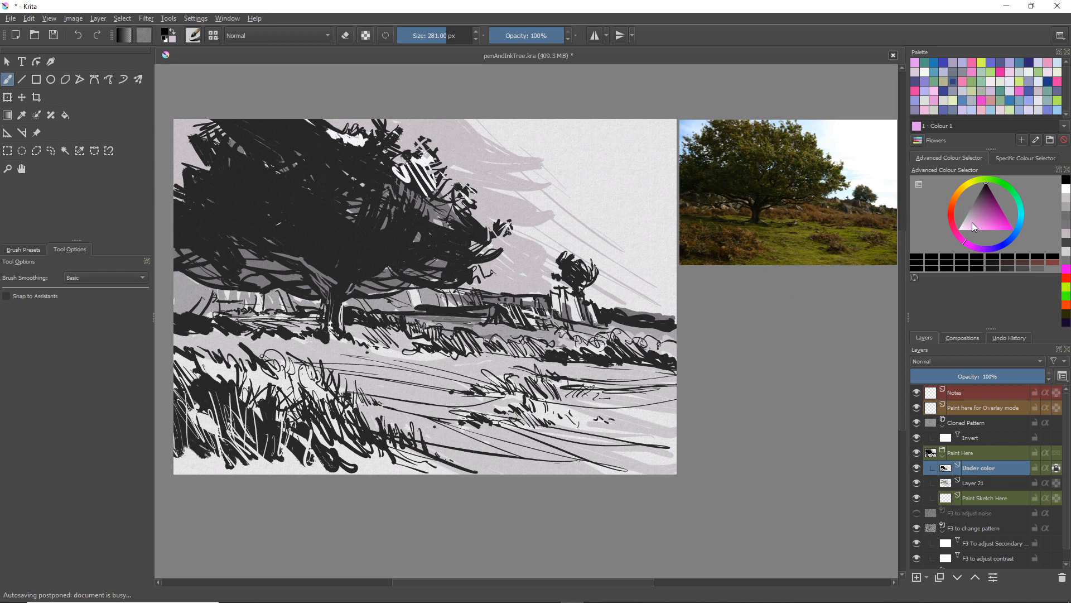
Return to white and hatch strokes over the canopy's right edge, from the tree's top down to its lowest leaves
{"action": "left_click", "coordinate": [959, 229]}
{"action": "mouse_move", "coordinate": [467, 193]}
{"action": "left_mouse_down"}
{"action": "mouse_move", "coordinate": [467, 210]}
{"action": "mouse_move", "coordinate": [495, 245]}
{"action": "mouse_move", "coordinate": [469, 273]}
{"action": "mouse_move", "coordinate": [465, 304]}
{"action": "mouse_move", "coordinate": [488, 246]}
{"action": "mouse_move", "coordinate": [484, 260]}
{"action": "left_mouse_up"}
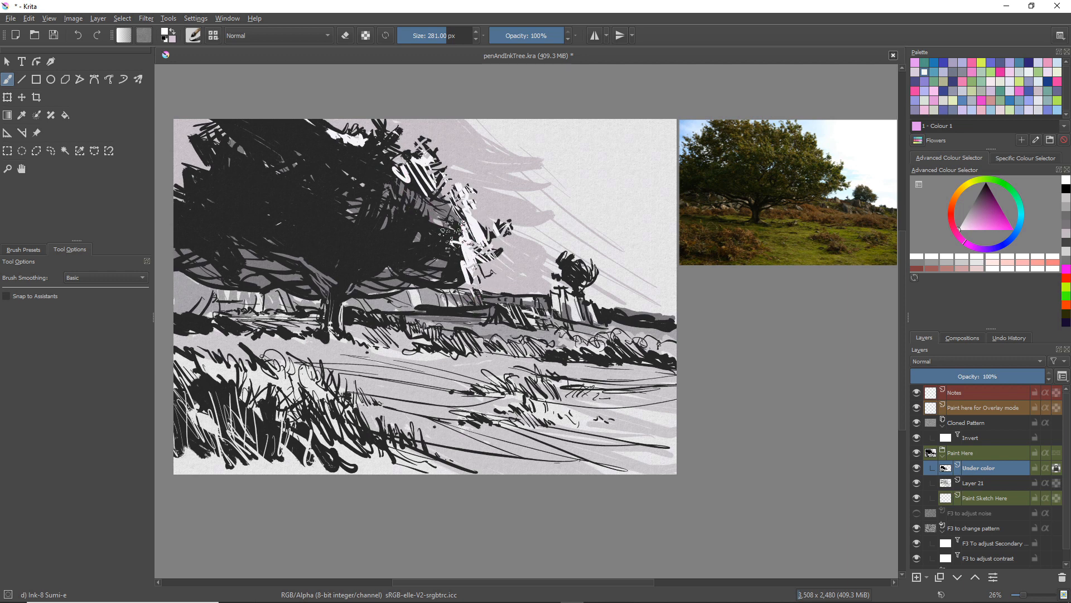
{"action": "mouse_move", "coordinate": [403, 174]}
{"action": "left_mouse_down"}
{"action": "mouse_move", "coordinate": [467, 229]}
{"action": "mouse_move", "coordinate": [369, 133]}
{"action": "mouse_move", "coordinate": [367, 142]}
{"action": "mouse_move", "coordinate": [399, 139]}
{"action": "left_mouse_up"}
{"action": "mouse_move", "coordinate": [344, 90]}
{"action": "left_mouse_down"}
{"action": "mouse_move", "coordinate": [384, 152]}
{"action": "mouse_move", "coordinate": [287, 110]}
{"action": "mouse_move", "coordinate": [328, 152]}
{"action": "left_mouse_up"}
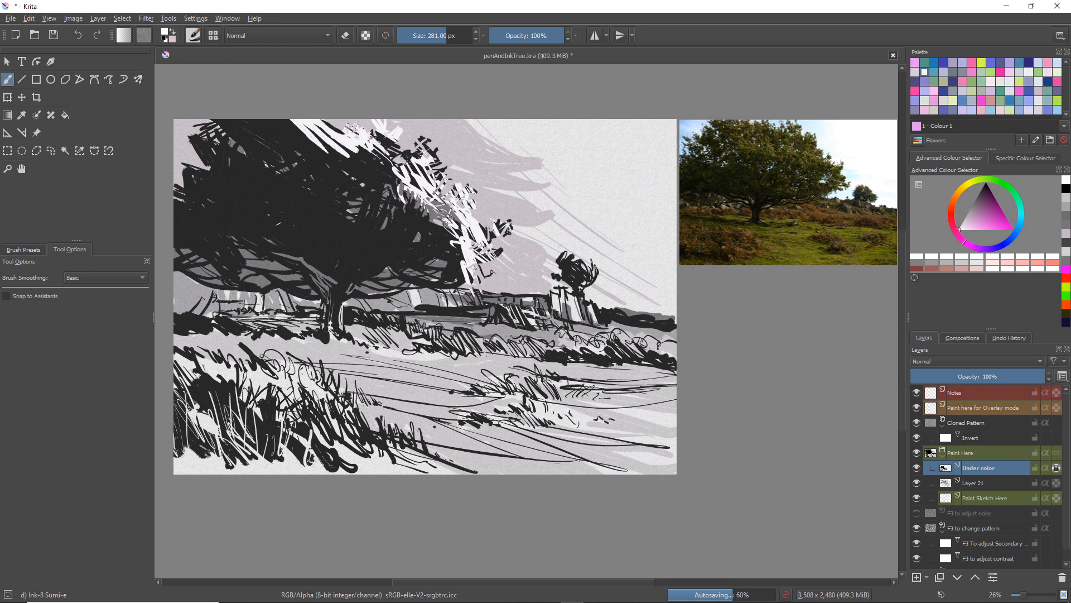
Choose a dark mauve-grey and cover the white strokes along the canopy's upper and right sides
{"action": "left_click", "coordinate": [978, 193]}
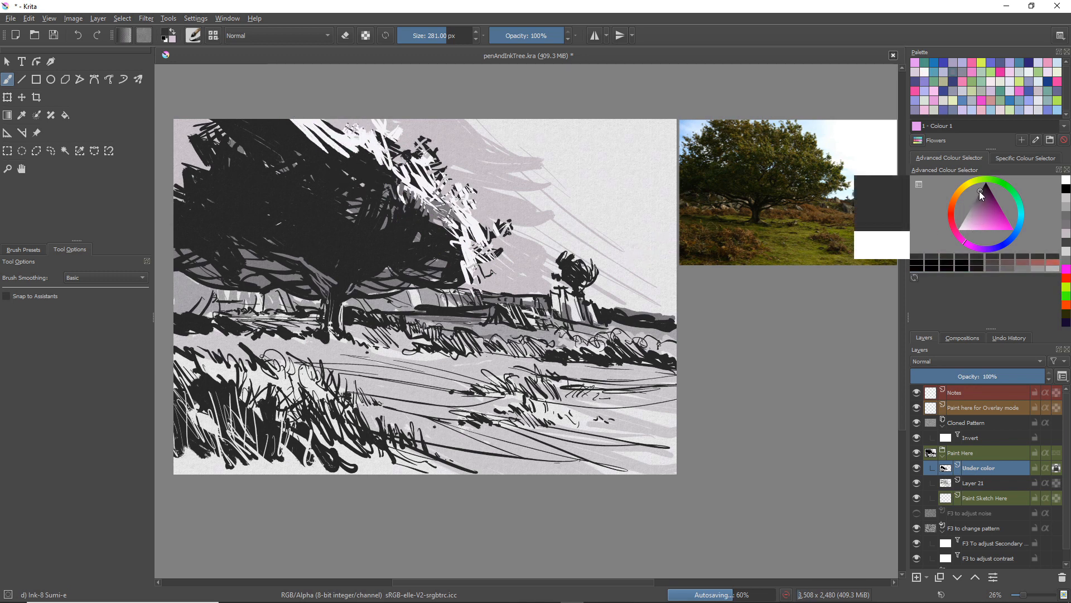
{"action": "mouse_move", "coordinate": [432, 137]}
{"action": "left_mouse_down"}
{"action": "mouse_move", "coordinate": [417, 212]}
{"action": "mouse_move", "coordinate": [428, 225]}
{"action": "mouse_move", "coordinate": [368, 157]}
{"action": "mouse_move", "coordinate": [324, 145]}
{"action": "mouse_move", "coordinate": [289, 108]}
{"action": "left_mouse_up"}
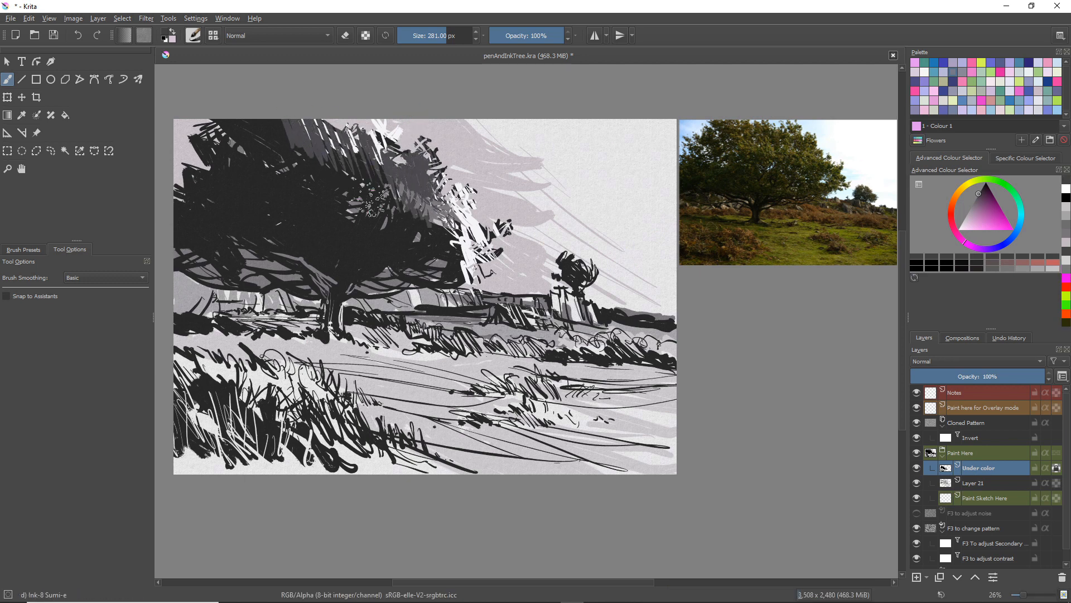
{"action": "left_click_drag", "start_coordinate": [453, 172], "coordinate": [483, 254]}
{"action": "mouse_move", "coordinate": [471, 191]}
{"action": "left_mouse_down"}
{"action": "mouse_move", "coordinate": [438, 235]}
{"action": "mouse_move", "coordinate": [475, 268]}
{"action": "mouse_move", "coordinate": [466, 248]}
{"action": "mouse_move", "coordinate": [463, 279]}
{"action": "left_mouse_up"}
{"action": "mouse_move", "coordinate": [445, 237]}
{"action": "left_mouse_down"}
{"action": "mouse_move", "coordinate": [476, 284]}
{"action": "mouse_move", "coordinate": [484, 218]}
{"action": "mouse_move", "coordinate": [503, 259]}
{"action": "left_mouse_up"}
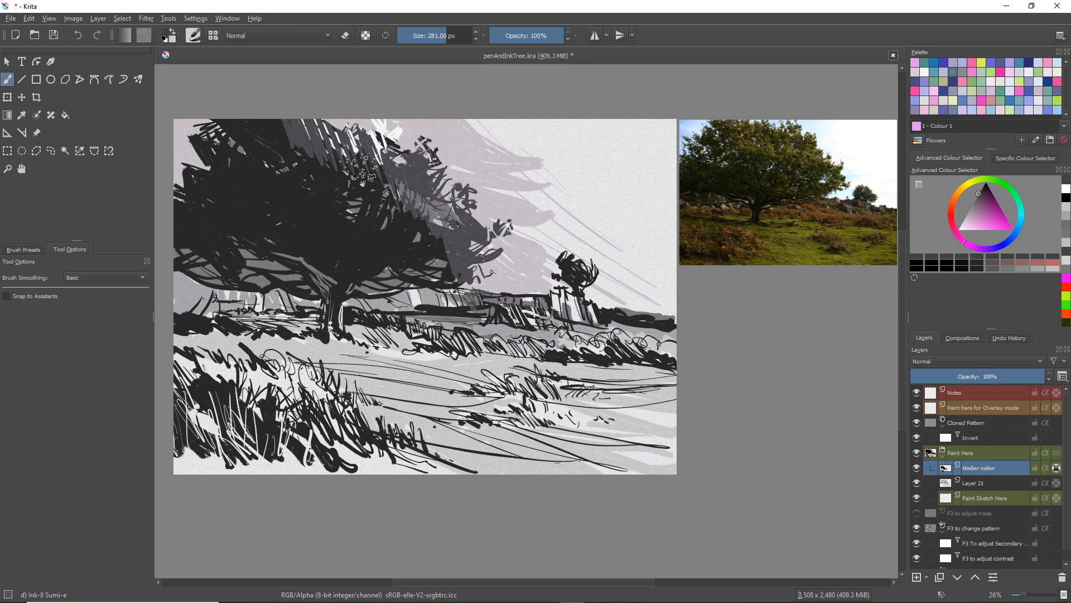
{"action": "mouse_move", "coordinate": [387, 145]}
{"action": "left_mouse_down"}
{"action": "mouse_move", "coordinate": [379, 109]}
{"action": "mouse_move", "coordinate": [368, 116]}
{"action": "mouse_move", "coordinate": [391, 129]}
{"action": "mouse_move", "coordinate": [345, 134]}
{"action": "mouse_move", "coordinate": [341, 155]}
{"action": "mouse_move", "coordinate": [374, 145]}
{"action": "mouse_move", "coordinate": [362, 115]}
{"action": "mouse_move", "coordinate": [333, 148]}
{"action": "mouse_move", "coordinate": [340, 122]}
{"action": "left_mouse_up"}
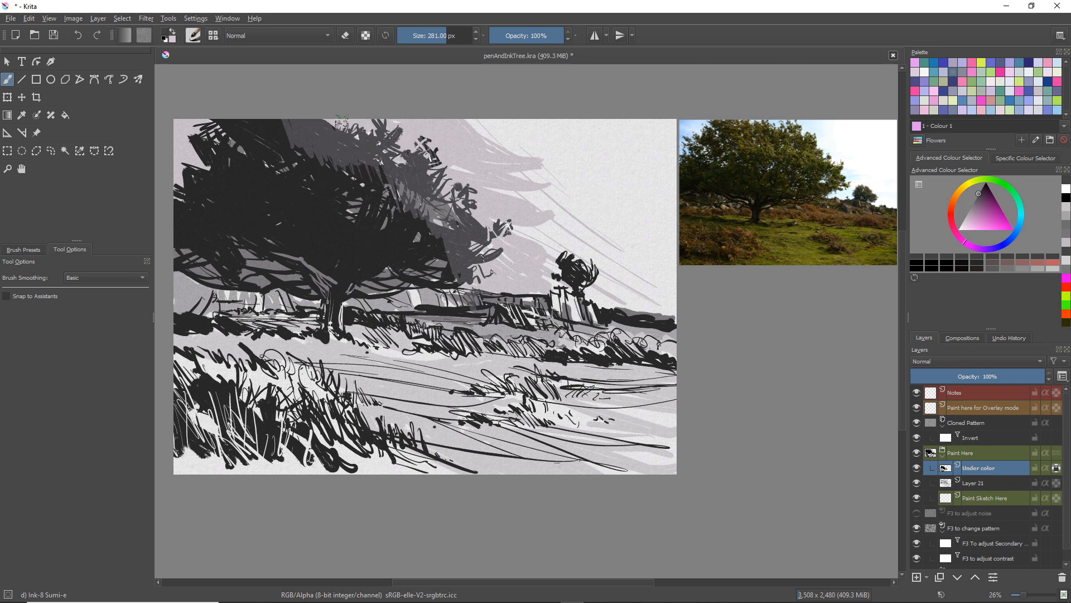
Draw dark mauve-grey branches rising from the trunk into the canopy, and scribble lighter grey foliage above them
{"action": "mouse_move", "coordinate": [381, 174]}
{"action": "left_mouse_down"}
{"action": "mouse_move", "coordinate": [360, 187]}
{"action": "mouse_move", "coordinate": [358, 169]}
{"action": "mouse_move", "coordinate": [329, 195]}
{"action": "left_mouse_up"}
{"action": "mouse_move", "coordinate": [396, 191]}
{"action": "left_mouse_down"}
{"action": "mouse_move", "coordinate": [365, 200]}
{"action": "mouse_move", "coordinate": [408, 213]}
{"action": "mouse_move", "coordinate": [416, 235]}
{"action": "mouse_move", "coordinate": [412, 215]}
{"action": "mouse_move", "coordinate": [339, 241]}
{"action": "left_mouse_up"}
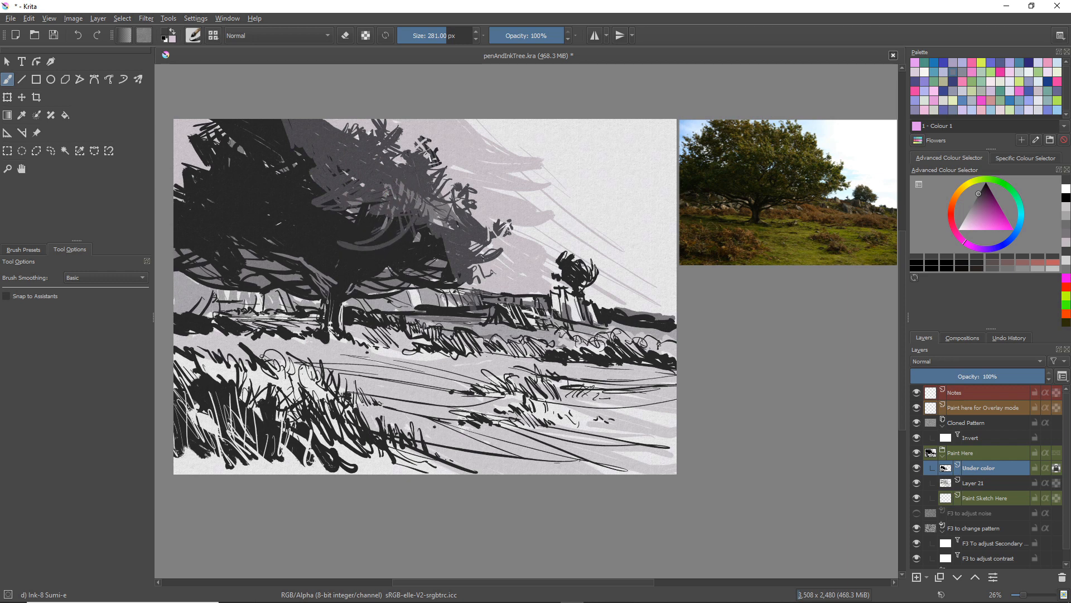
{"action": "mouse_move", "coordinate": [425, 237]}
{"action": "left_mouse_down"}
{"action": "mouse_move", "coordinate": [368, 256]}
{"action": "mouse_move", "coordinate": [341, 251]}
{"action": "mouse_move", "coordinate": [348, 254]}
{"action": "mouse_move", "coordinate": [366, 202]}
{"action": "mouse_move", "coordinate": [336, 254]}
{"action": "left_mouse_up"}
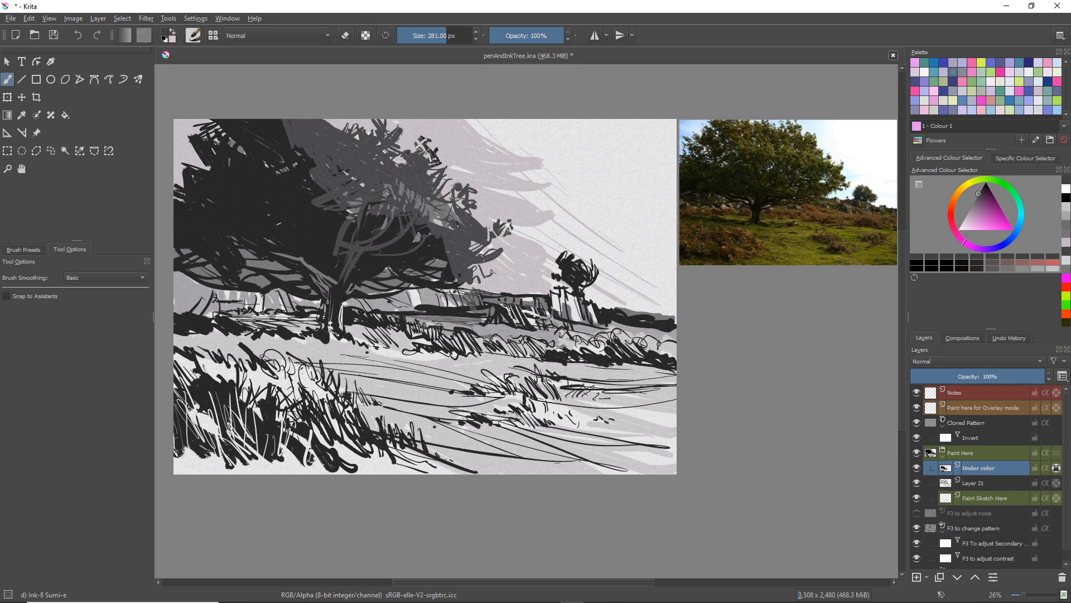
{"action": "mouse_move", "coordinate": [376, 220]}
{"action": "left_mouse_down"}
{"action": "mouse_move", "coordinate": [356, 246]}
{"action": "mouse_move", "coordinate": [336, 229]}
{"action": "left_mouse_up"}
{"action": "left_click_drag", "start_coordinate": [289, 161], "coordinate": [338, 230]}
{"action": "left_click_drag", "start_coordinate": [313, 192], "coordinate": [336, 239]}
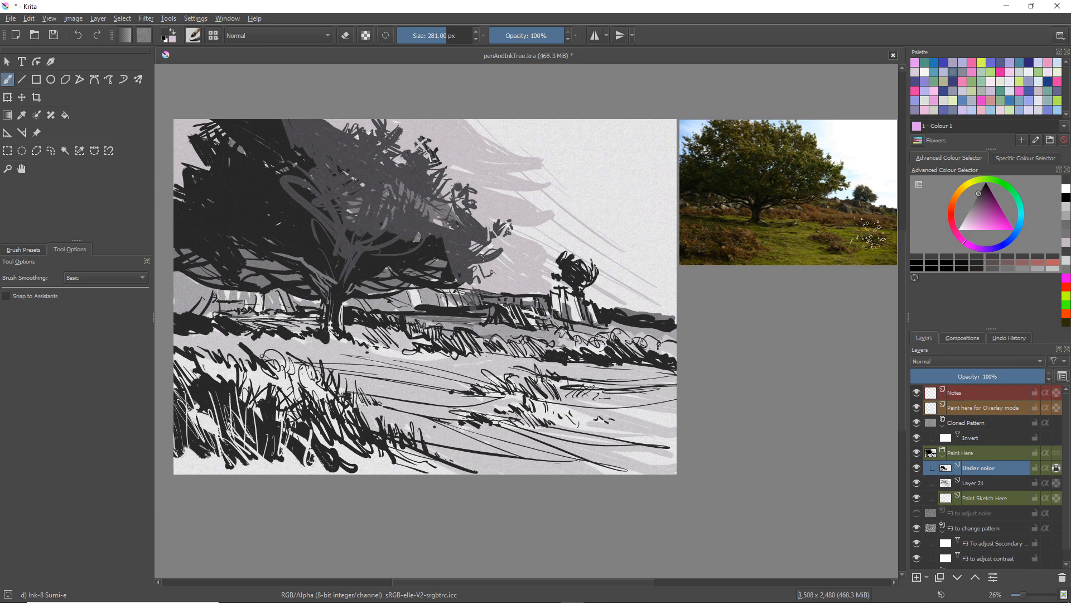
{"action": "left_click", "coordinate": [961, 217]}
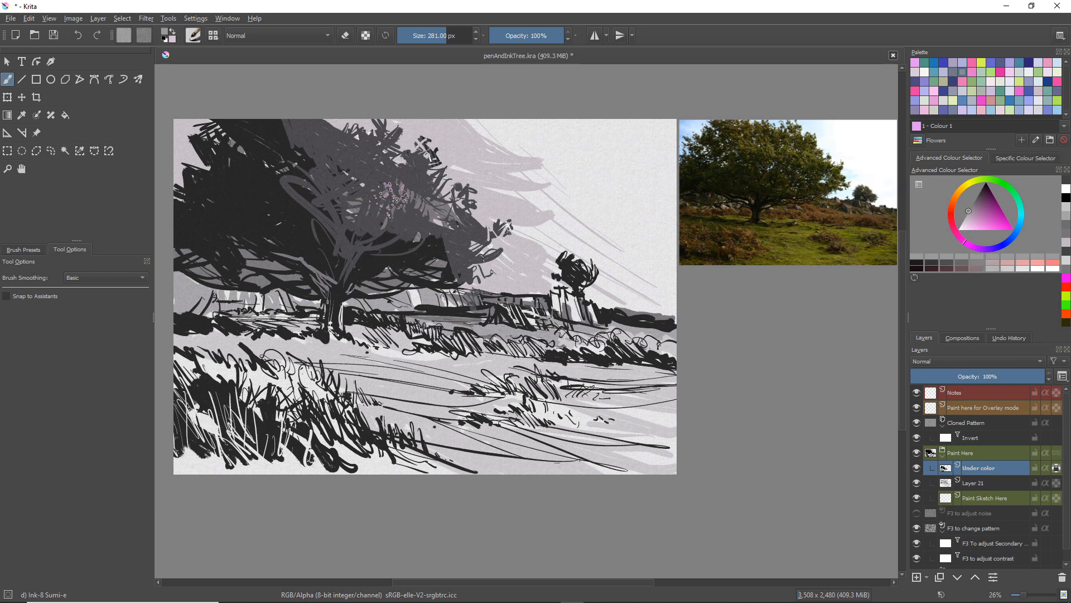
{"action": "mouse_move", "coordinate": [390, 220]}
{"action": "left_mouse_down"}
{"action": "mouse_move", "coordinate": [399, 192]}
{"action": "mouse_move", "coordinate": [422, 209]}
{"action": "mouse_move", "coordinate": [469, 192]}
{"action": "mouse_move", "coordinate": [374, 167]}
{"action": "mouse_move", "coordinate": [380, 184]}
{"action": "mouse_move", "coordinate": [343, 155]}
{"action": "mouse_move", "coordinate": [371, 201]}
{"action": "mouse_move", "coordinate": [335, 206]}
{"action": "mouse_move", "coordinate": [288, 184]}
{"action": "mouse_move", "coordinate": [276, 209]}
{"action": "mouse_move", "coordinate": [323, 220]}
{"action": "mouse_move", "coordinate": [274, 233]}
{"action": "left_mouse_up"}
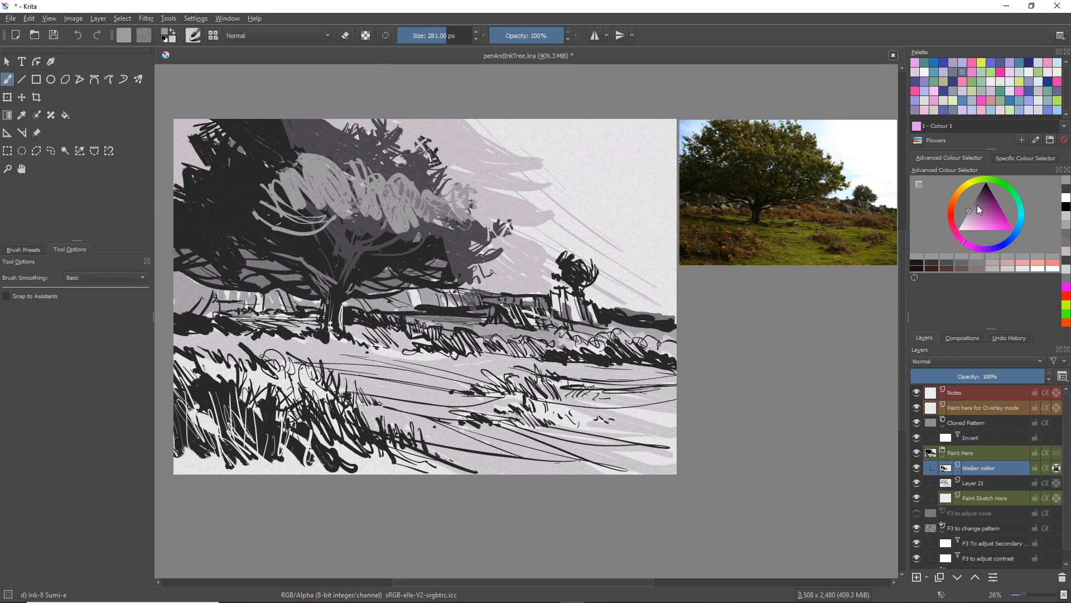
Choose black and repaint the large tree's whole canopy and branches as solid ink
{"action": "left_click_drag", "start_coordinate": [980, 209], "coordinate": [972, 164]}
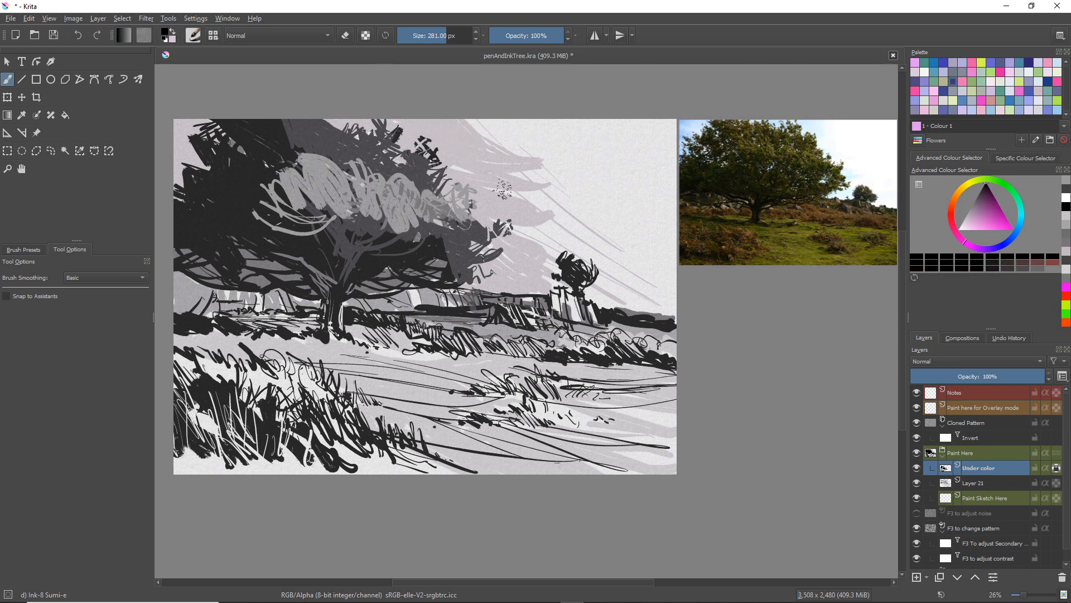
{"action": "mouse_move", "coordinate": [376, 130]}
{"action": "left_mouse_down"}
{"action": "mouse_move", "coordinate": [435, 167]}
{"action": "mouse_move", "coordinate": [462, 203]}
{"action": "mouse_move", "coordinate": [288, 124]}
{"action": "mouse_move", "coordinate": [283, 105]}
{"action": "mouse_move", "coordinate": [257, 97]}
{"action": "left_mouse_up"}
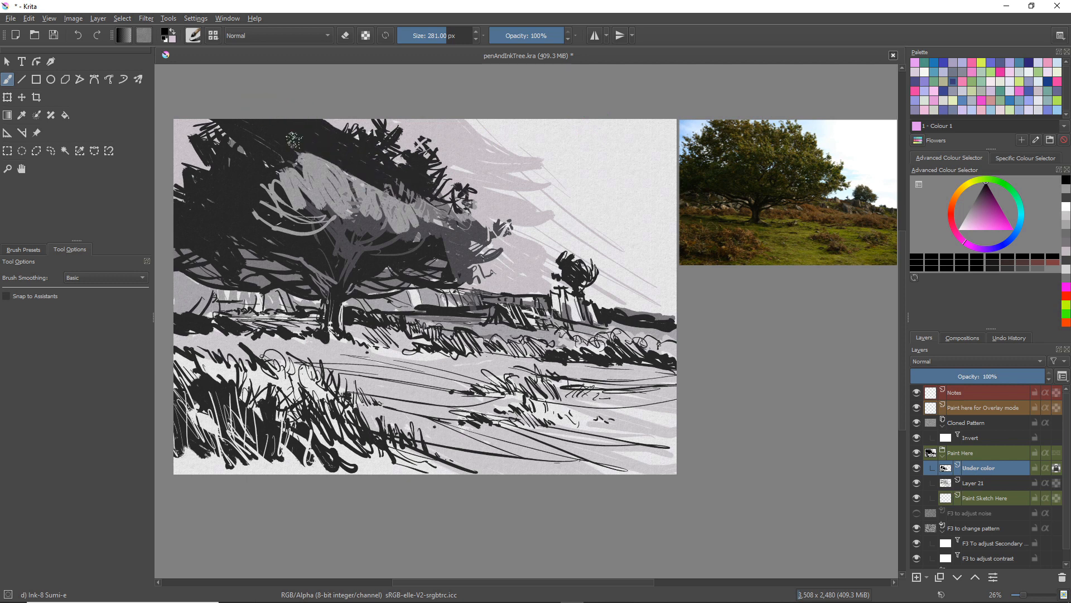
{"action": "mouse_move", "coordinate": [301, 162]}
{"action": "left_mouse_down"}
{"action": "mouse_move", "coordinate": [368, 167]}
{"action": "mouse_move", "coordinate": [304, 187]}
{"action": "mouse_move", "coordinate": [316, 200]}
{"action": "mouse_move", "coordinate": [295, 184]}
{"action": "mouse_move", "coordinate": [284, 217]}
{"action": "mouse_move", "coordinate": [276, 167]}
{"action": "mouse_move", "coordinate": [288, 160]}
{"action": "left_mouse_up"}
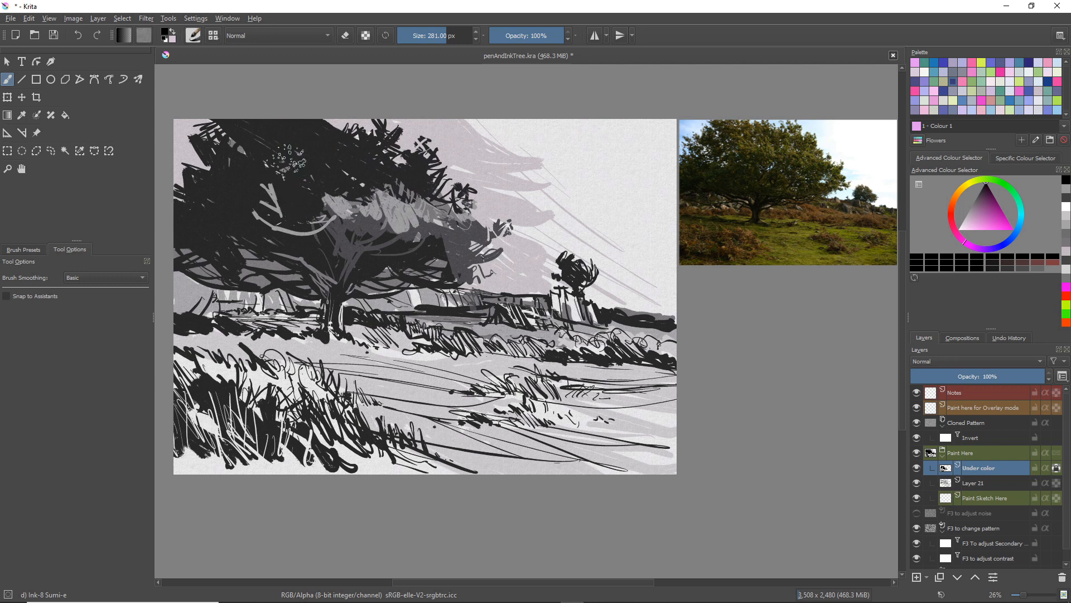
{"action": "mouse_move", "coordinate": [282, 219]}
{"action": "left_mouse_down"}
{"action": "mouse_move", "coordinate": [247, 202]}
{"action": "mouse_move", "coordinate": [263, 227]}
{"action": "mouse_move", "coordinate": [315, 224]}
{"action": "mouse_move", "coordinate": [294, 211]}
{"action": "mouse_move", "coordinate": [343, 241]}
{"action": "mouse_move", "coordinate": [306, 196]}
{"action": "mouse_move", "coordinate": [328, 227]}
{"action": "mouse_move", "coordinate": [359, 233]}
{"action": "mouse_move", "coordinate": [354, 193]}
{"action": "mouse_move", "coordinate": [365, 264]}
{"action": "mouse_move", "coordinate": [344, 238]}
{"action": "mouse_move", "coordinate": [353, 291]}
{"action": "left_mouse_up"}
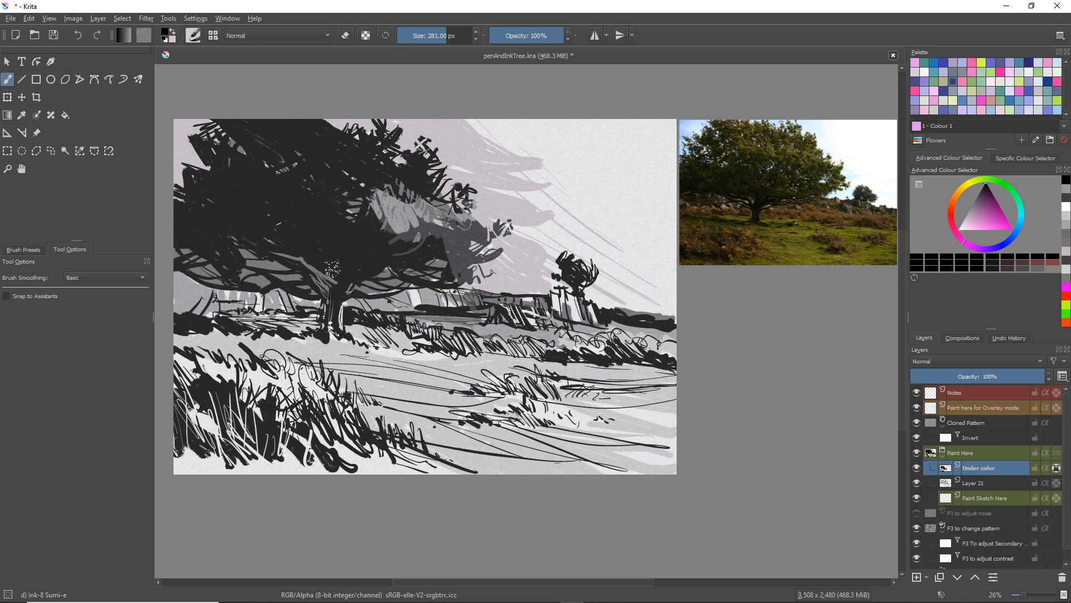
{"action": "mouse_move", "coordinate": [376, 193]}
{"action": "left_mouse_down"}
{"action": "mouse_move", "coordinate": [408, 242]}
{"action": "mouse_move", "coordinate": [399, 208]}
{"action": "mouse_move", "coordinate": [404, 202]}
{"action": "mouse_move", "coordinate": [432, 238]}
{"action": "mouse_move", "coordinate": [432, 193]}
{"action": "mouse_move", "coordinate": [459, 232]}
{"action": "mouse_move", "coordinate": [469, 231]}
{"action": "mouse_move", "coordinate": [466, 195]}
{"action": "mouse_move", "coordinate": [514, 251]}
{"action": "mouse_move", "coordinate": [506, 223]}
{"action": "mouse_move", "coordinate": [516, 230]}
{"action": "mouse_move", "coordinate": [502, 225]}
{"action": "mouse_move", "coordinate": [513, 275]}
{"action": "mouse_move", "coordinate": [450, 224]}
{"action": "mouse_move", "coordinate": [469, 271]}
{"action": "mouse_move", "coordinate": [444, 252]}
{"action": "mouse_move", "coordinate": [441, 290]}
{"action": "left_mouse_up"}
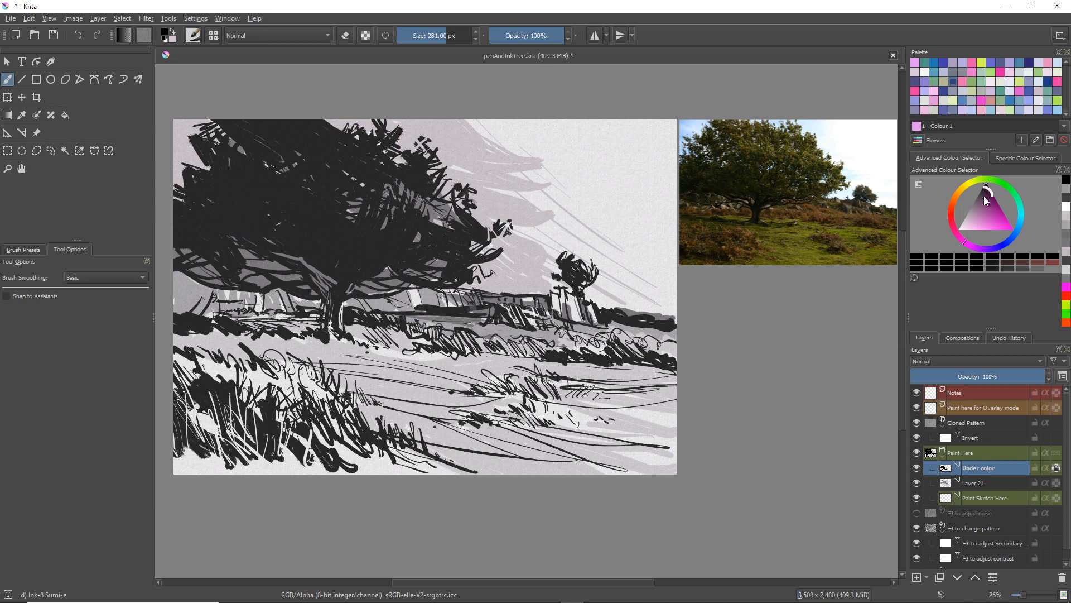
Choose a dark grey and draw branches fanning out from the trunk through the large tree's black canopy
{"action": "left_click_drag", "start_coordinate": [984, 197], "coordinate": [975, 194]}
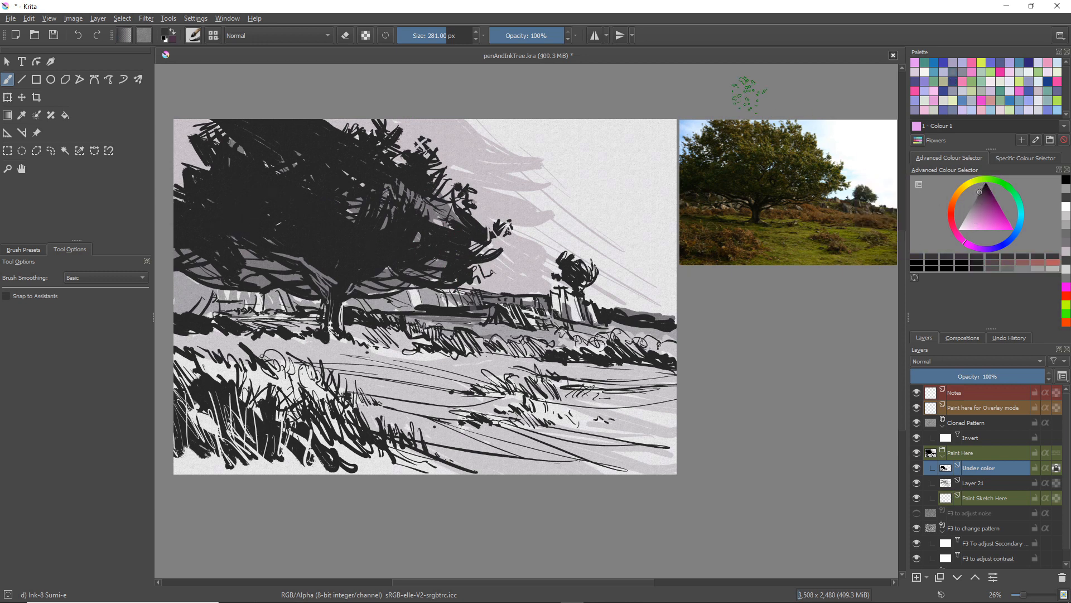
{"action": "left_click_drag", "start_coordinate": [365, 194], "coordinate": [340, 293]}
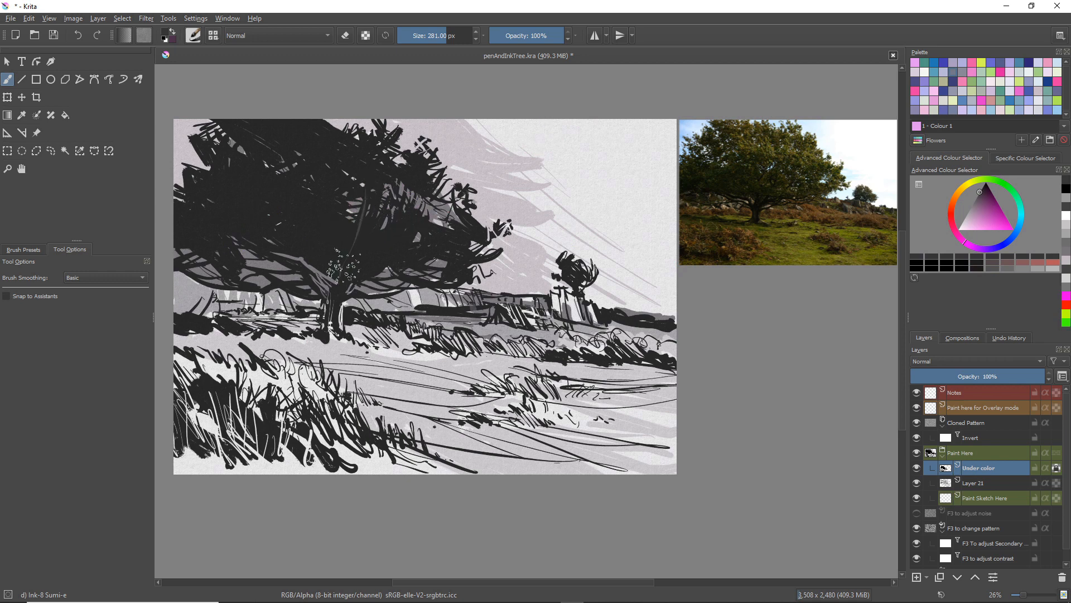
{"action": "left_click_drag", "start_coordinate": [391, 210], "coordinate": [343, 279]}
{"action": "left_click_drag", "start_coordinate": [434, 223], "coordinate": [399, 262]}
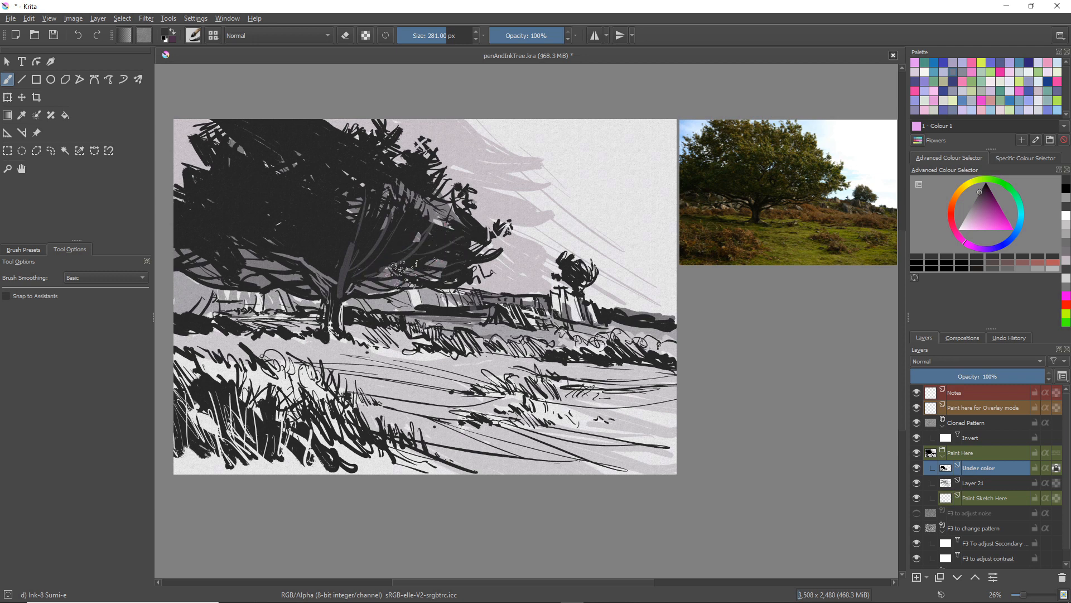
{"action": "mouse_move", "coordinate": [204, 137]}
{"action": "left_mouse_down"}
{"action": "mouse_move", "coordinate": [243, 190]}
{"action": "mouse_move", "coordinate": [315, 233]}
{"action": "left_mouse_up"}
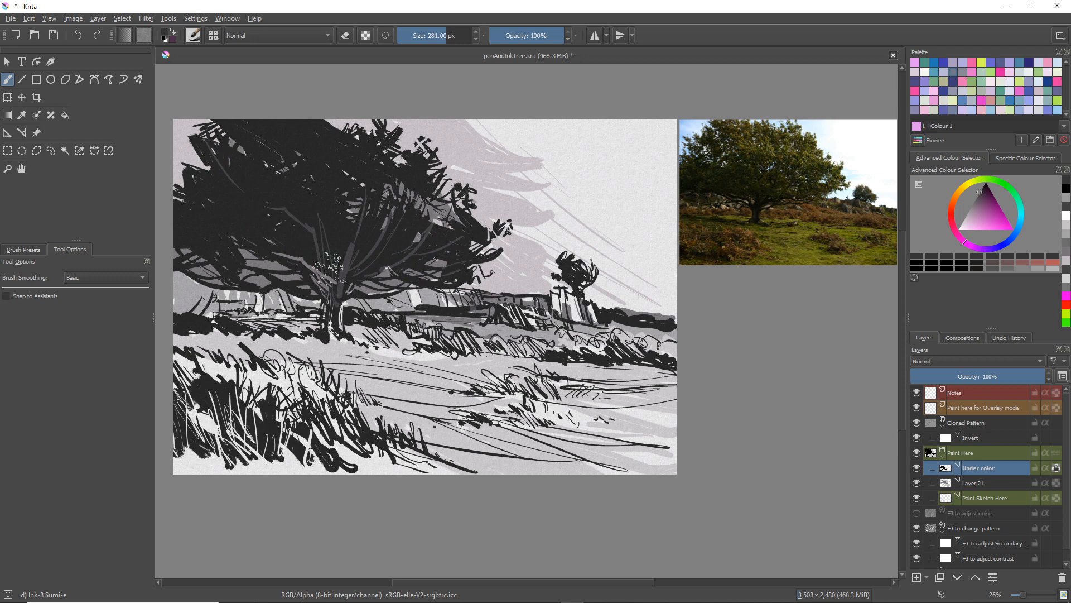
{"action": "mouse_move", "coordinate": [300, 120]}
{"action": "left_mouse_down"}
{"action": "mouse_move", "coordinate": [321, 241]}
{"action": "mouse_move", "coordinate": [328, 228]}
{"action": "left_mouse_up"}
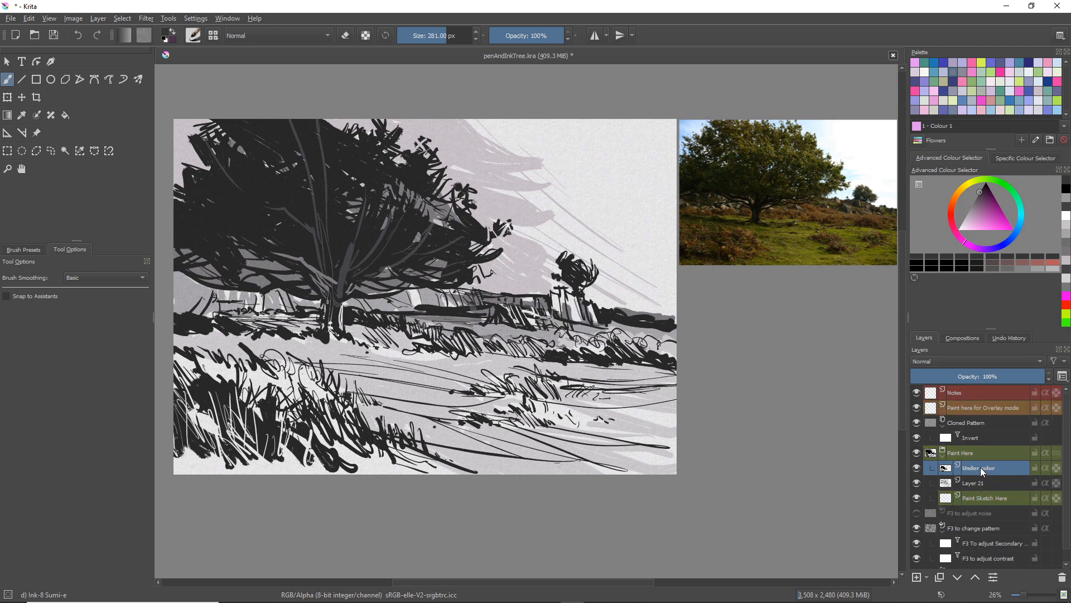
Add a new paint layer, place it directly below Under color, and brush dark grey along the middle-ground band towards the picture's right side
{"action": "left_click", "coordinate": [918, 578]}
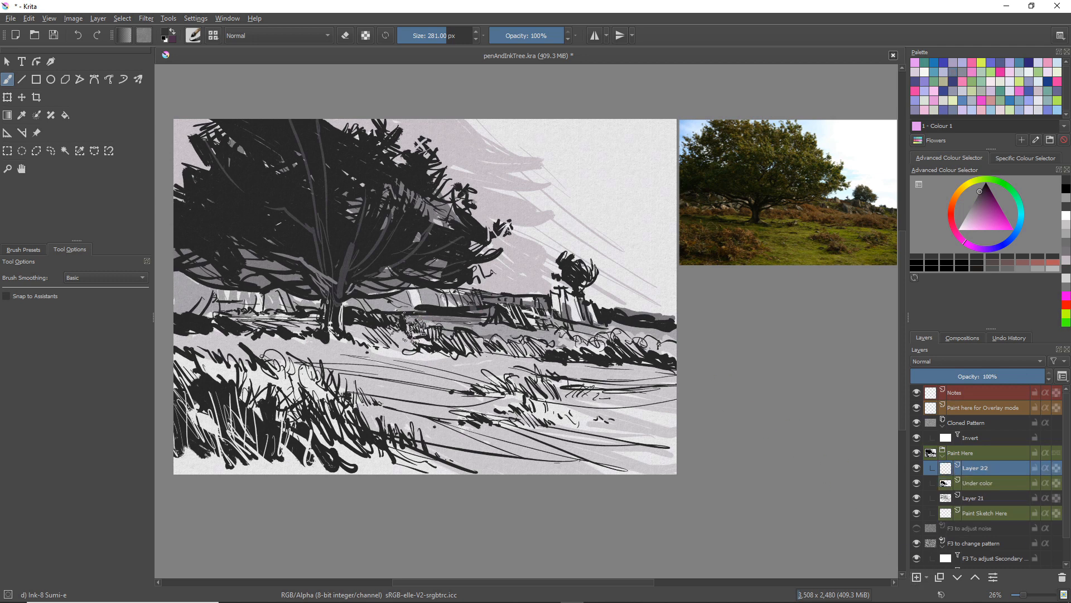
{"action": "mouse_move", "coordinate": [415, 328]}
{"action": "left_mouse_down"}
{"action": "mouse_move", "coordinate": [489, 322]}
{"action": "mouse_move", "coordinate": [391, 321]}
{"action": "left_mouse_up"}
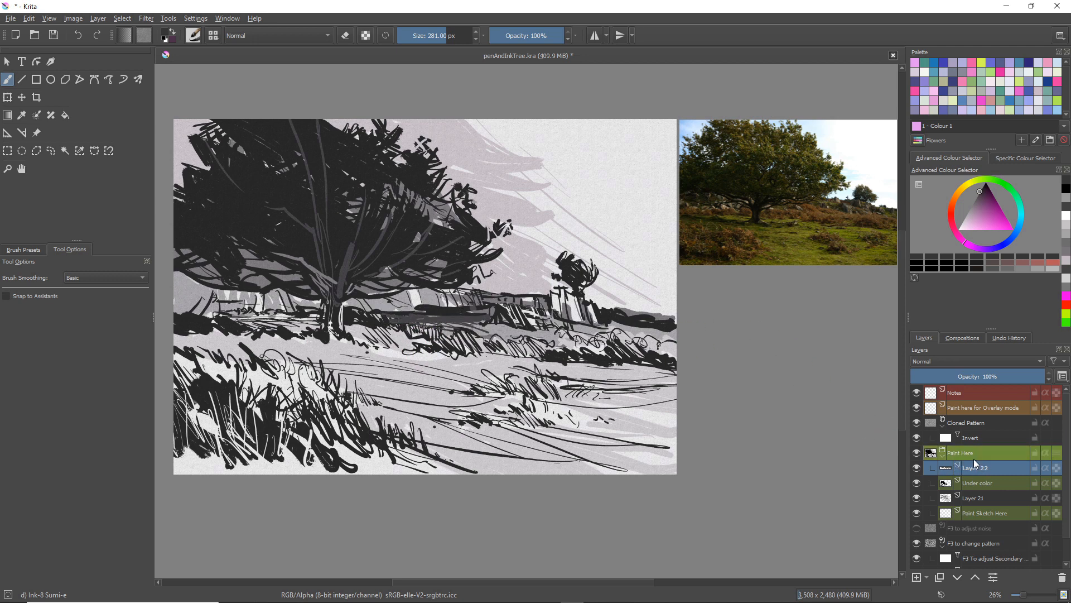
{"action": "mouse_move", "coordinate": [973, 459]}
{"action": "left_mouse_down"}
{"action": "mouse_move", "coordinate": [976, 496]}
{"action": "mouse_move", "coordinate": [962, 518]}
{"action": "mouse_move", "coordinate": [944, 501]}
{"action": "mouse_move", "coordinate": [969, 460]}
{"action": "left_mouse_up"}
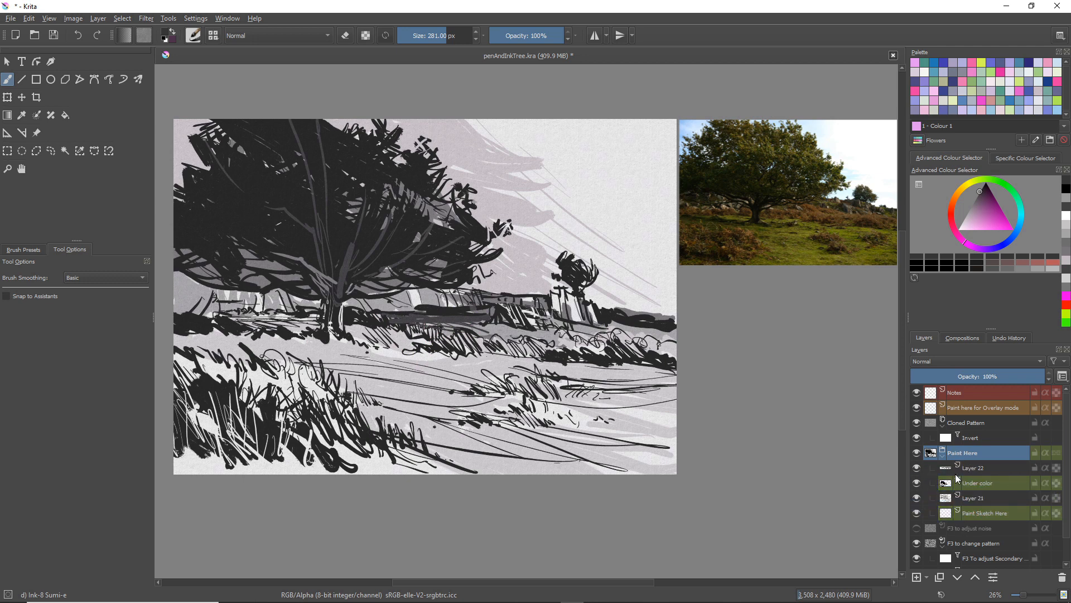
{"action": "left_click_drag", "start_coordinate": [969, 468], "coordinate": [963, 491]}
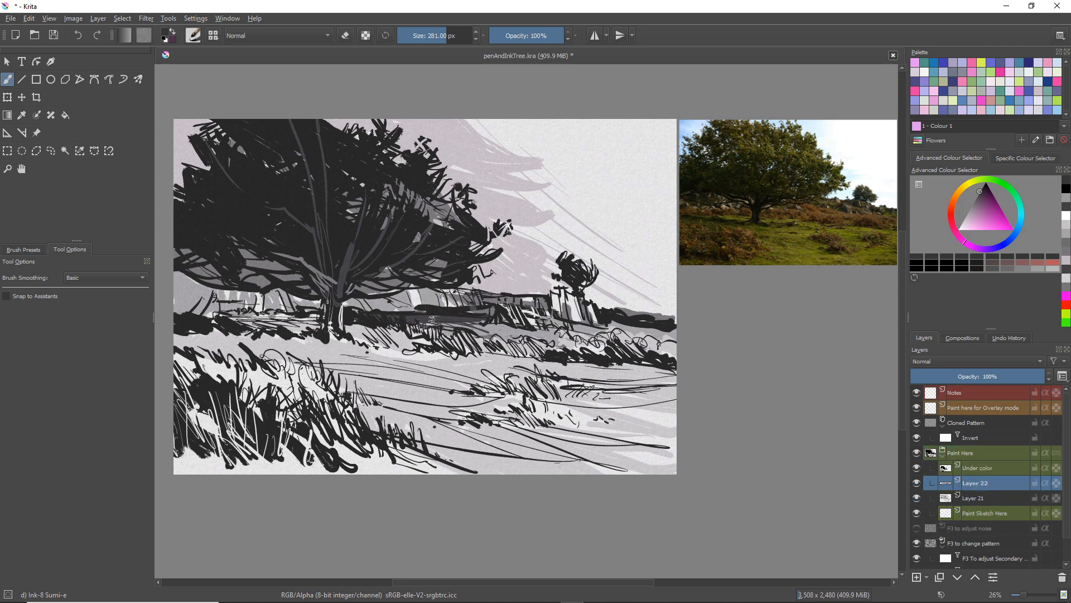
{"action": "left_click_drag", "start_coordinate": [445, 323], "coordinate": [678, 351]}
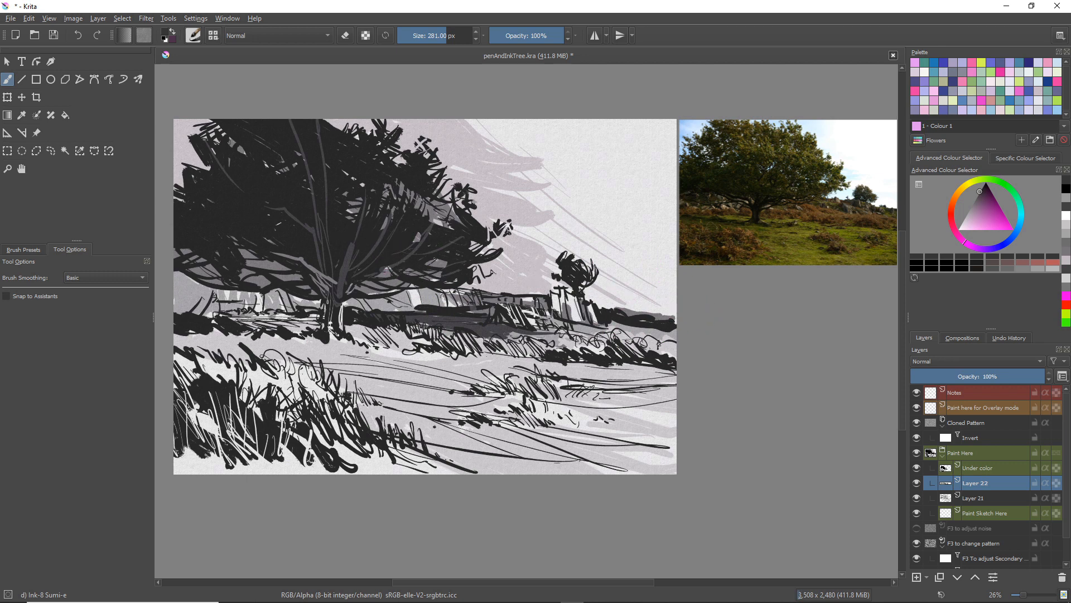
Erase parts of the dark grey strokes among the middle-ground grasses below the rocks
{"action": "key", "text": "e"}
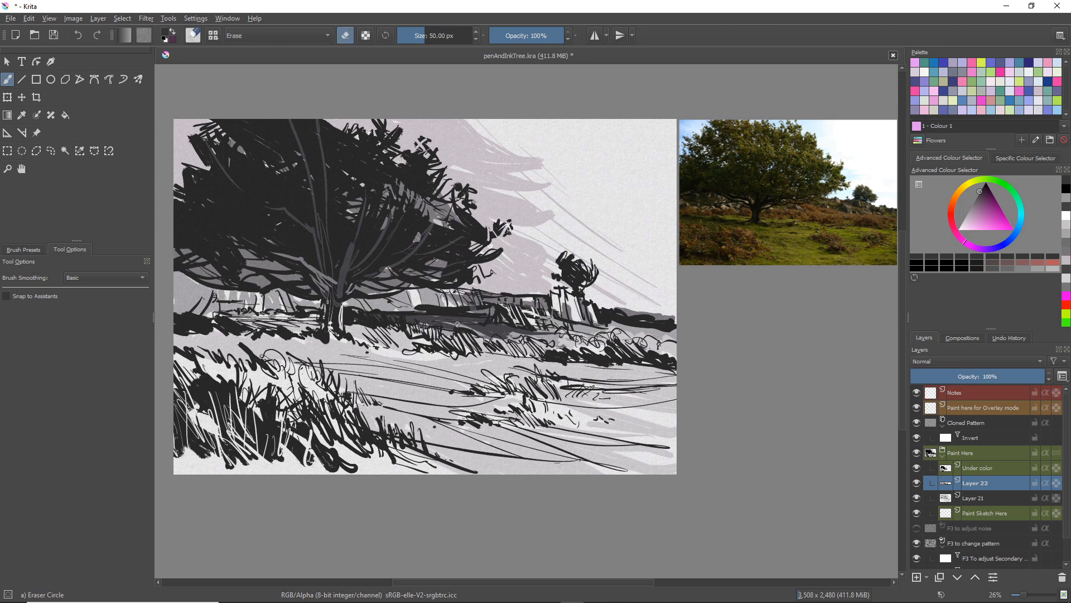
{"action": "left_click_drag", "start_coordinate": [484, 323], "coordinate": [513, 330]}
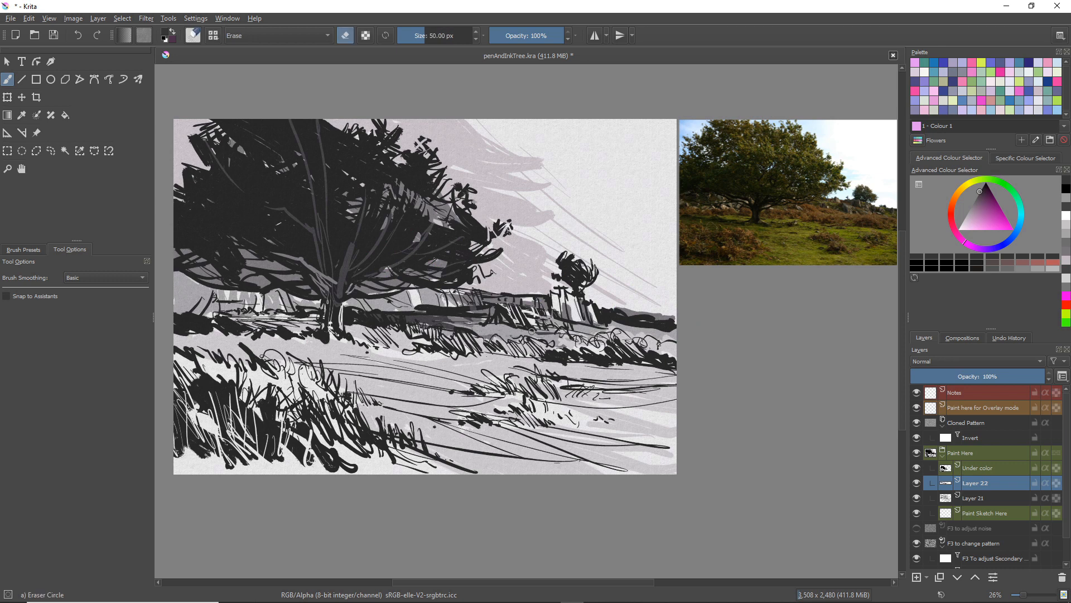
{"action": "left_click_drag", "start_coordinate": [432, 319], "coordinate": [453, 326]}
{"action": "mouse_move", "coordinate": [429, 319]}
{"action": "left_mouse_down"}
{"action": "mouse_move", "coordinate": [449, 327]}
{"action": "mouse_move", "coordinate": [427, 324]}
{"action": "left_mouse_up"}
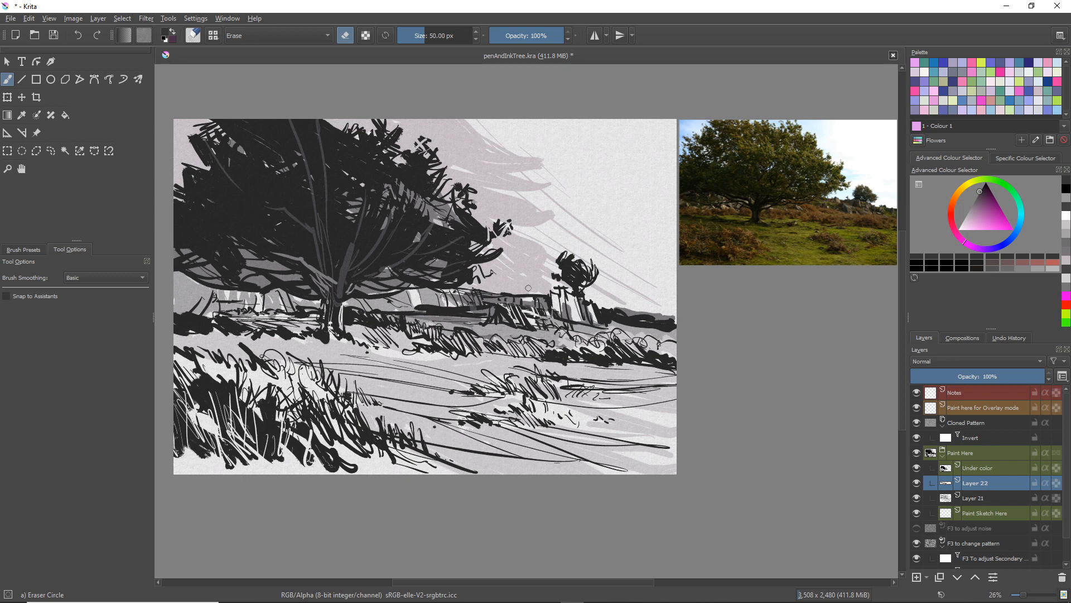
Return to the ink brush and paint dark grey shadow around the trunk's base and out to the picture's left edge, undoing an excess stroke
{"action": "key", "text": "slash"}
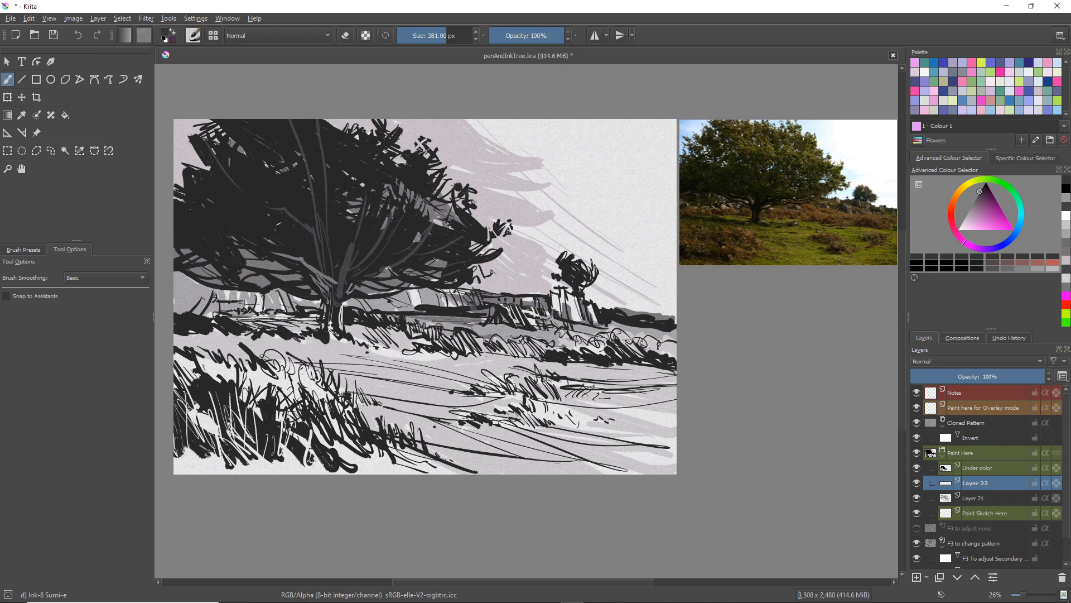
{"action": "left_click_drag", "start_coordinate": [315, 342], "coordinate": [204, 335]}
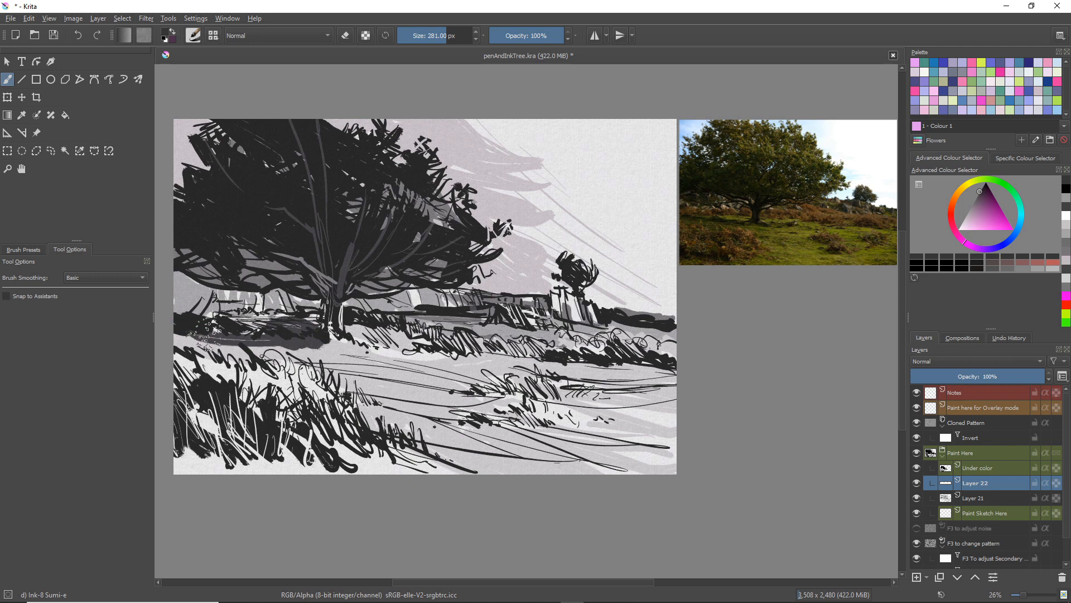
{"action": "left_click", "coordinate": [237, 336], "text": "ctrl"}
{"action": "key", "text": "ctrl+z"}
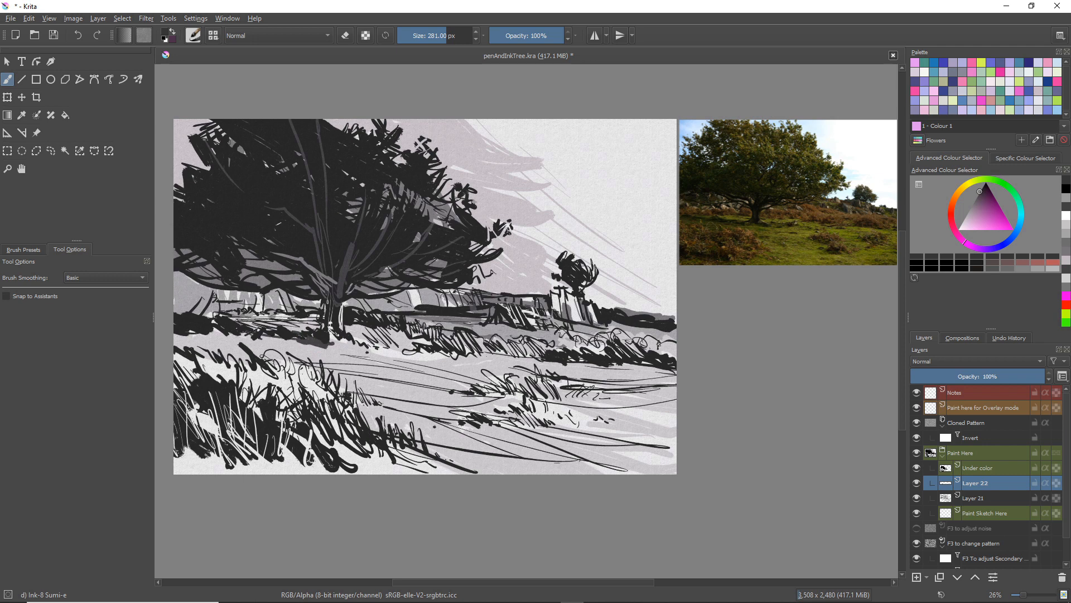
{"action": "left_click_drag", "start_coordinate": [335, 339], "coordinate": [343, 349]}
{"action": "left_click_drag", "start_coordinate": [345, 338], "coordinate": [365, 350]}
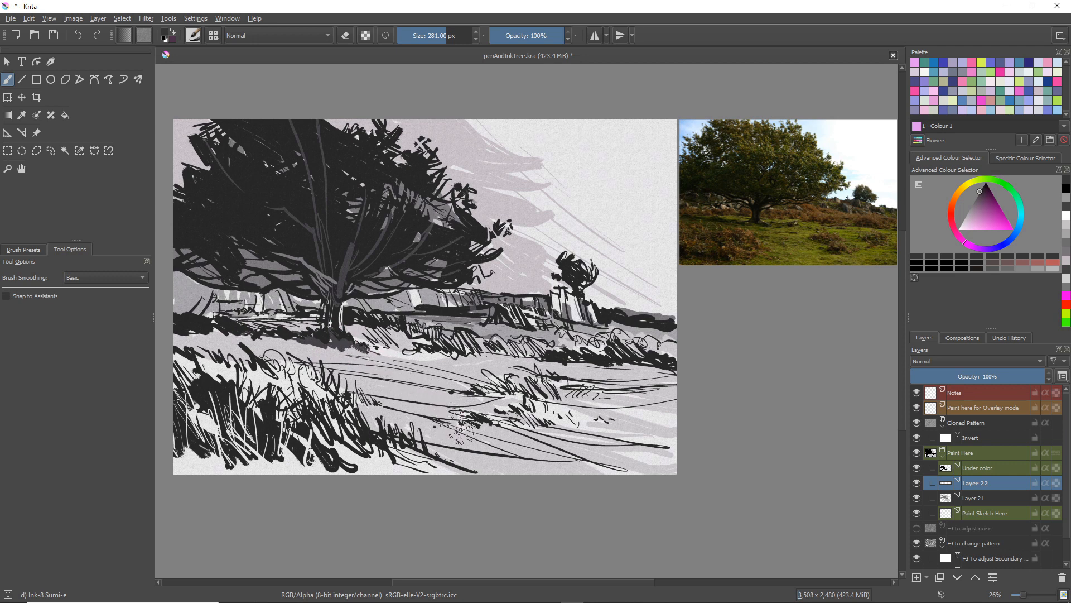
{"action": "left_click_drag", "start_coordinate": [298, 340], "coordinate": [175, 333]}
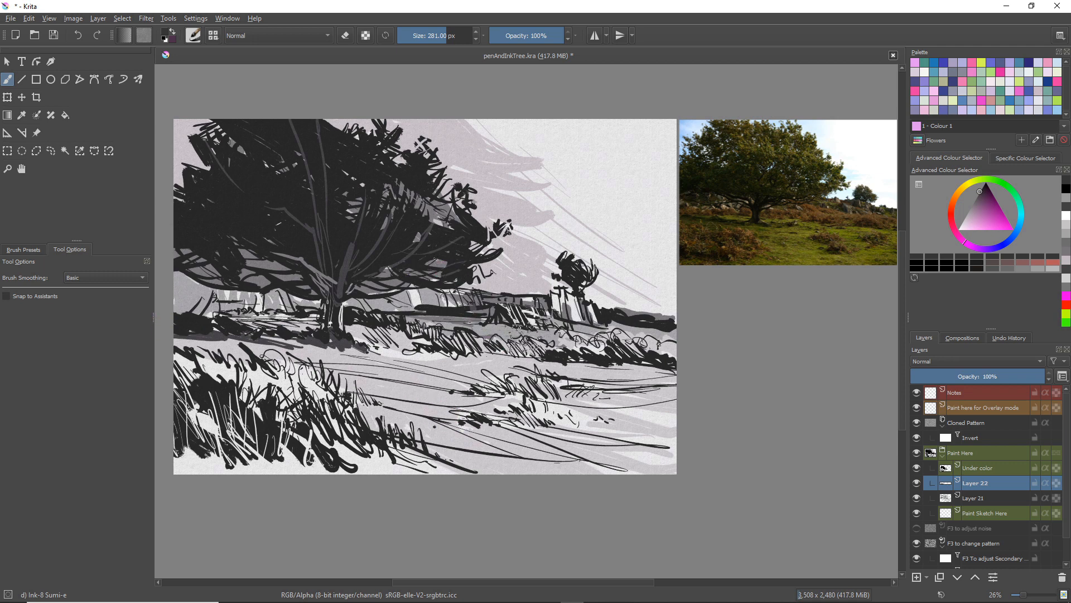
Add dark grey strokes to the rocks, the small distant tree and the bushes along the horizon on the right
{"action": "left_click_drag", "start_coordinate": [546, 300], "coordinate": [543, 307]}
{"action": "mouse_move", "coordinate": [504, 305]}
{"action": "left_mouse_down"}
{"action": "mouse_move", "coordinate": [421, 312]}
{"action": "mouse_move", "coordinate": [458, 297]}
{"action": "mouse_move", "coordinate": [443, 303]}
{"action": "mouse_move", "coordinate": [439, 289]}
{"action": "mouse_move", "coordinate": [400, 315]}
{"action": "mouse_move", "coordinate": [418, 308]}
{"action": "mouse_move", "coordinate": [369, 318]}
{"action": "left_mouse_up"}
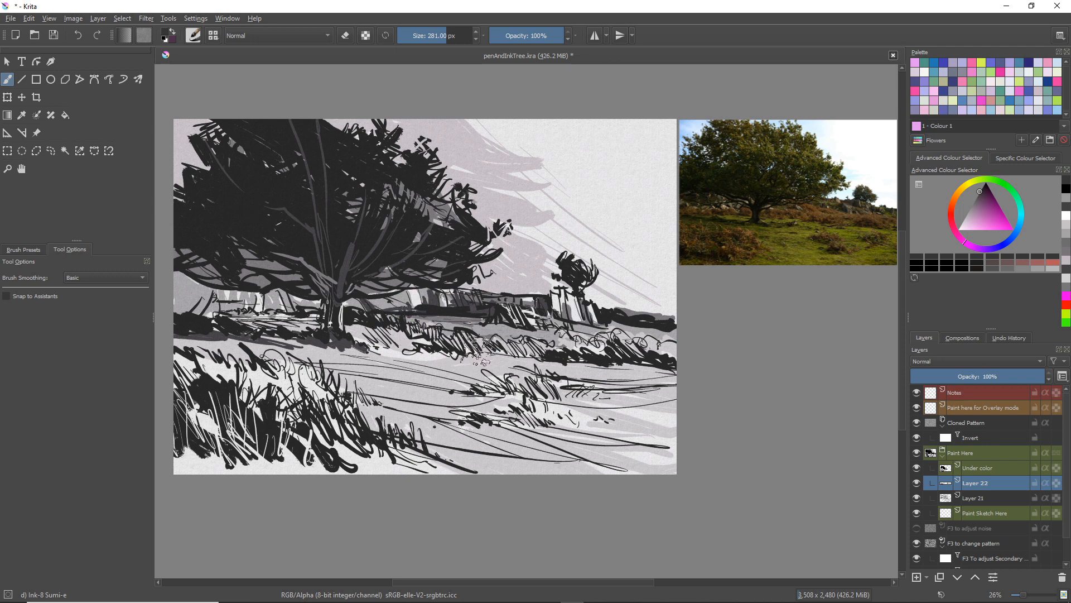
{"action": "mouse_move", "coordinate": [612, 312]}
{"action": "left_mouse_down"}
{"action": "mouse_move", "coordinate": [672, 315]}
{"action": "mouse_move", "coordinate": [620, 312]}
{"action": "mouse_move", "coordinate": [634, 314]}
{"action": "left_mouse_up"}
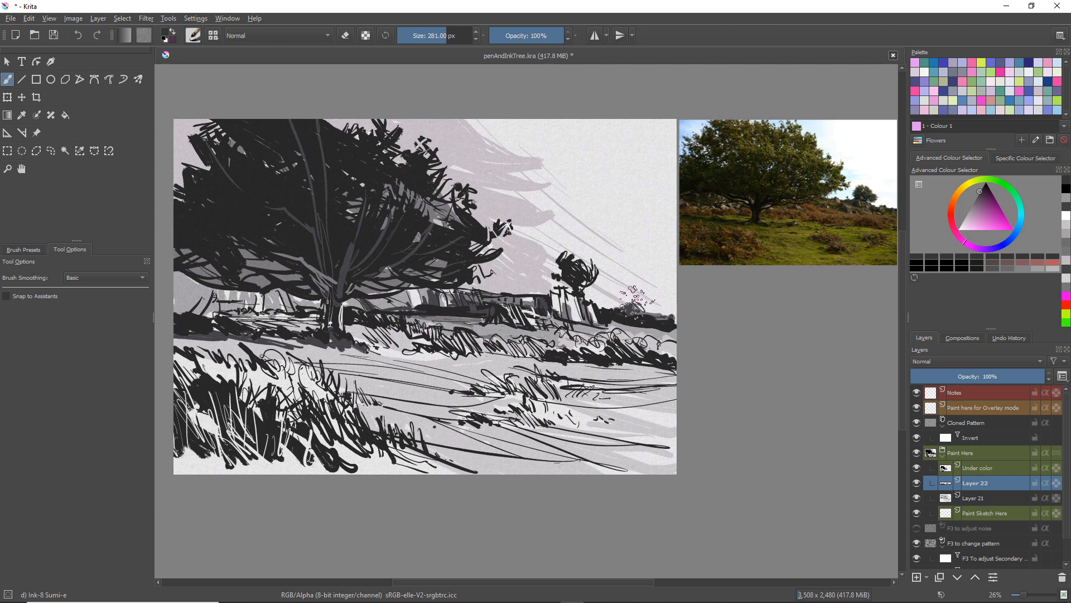
{"action": "left_click_drag", "start_coordinate": [640, 307], "coordinate": [641, 316]}
{"action": "mouse_move", "coordinate": [554, 272]}
{"action": "left_mouse_down"}
{"action": "mouse_move", "coordinate": [569, 265]}
{"action": "mouse_move", "coordinate": [572, 281]}
{"action": "left_mouse_up"}
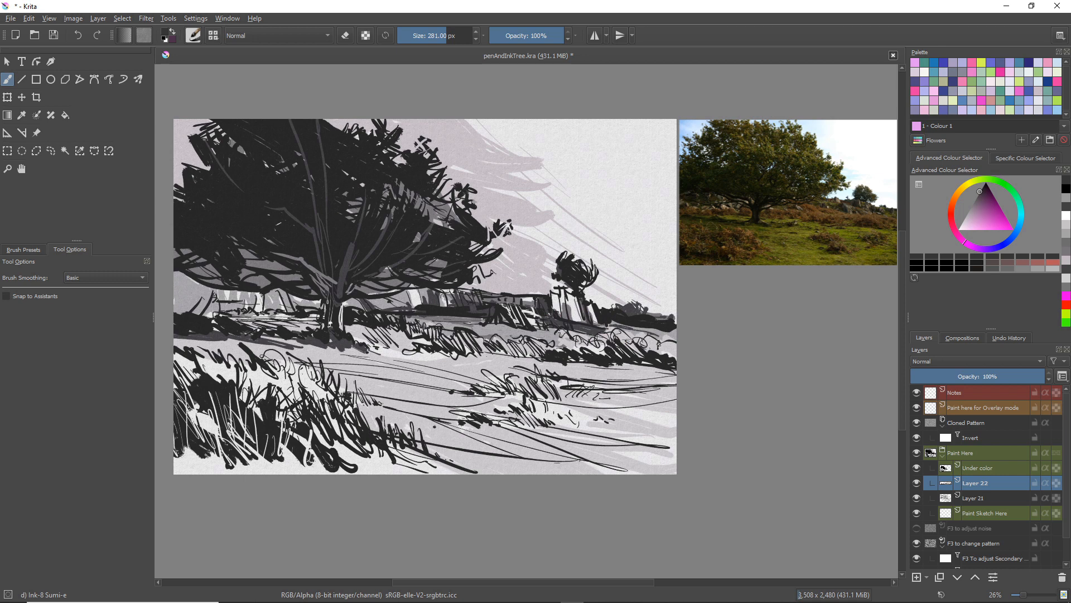
{"action": "left_click_drag", "start_coordinate": [607, 333], "coordinate": [650, 326]}
On Layer 21, sample light and dark greys from the painting and rework the gaps and branches under the canopy around the trunk
{"action": "left_click", "coordinate": [945, 502]}
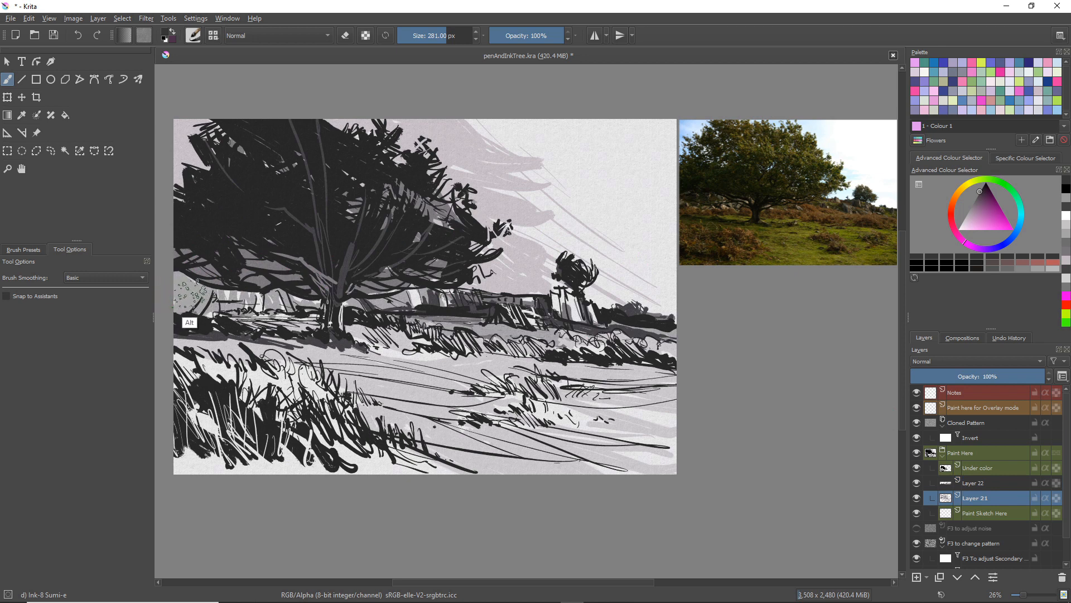
{"action": "left_click", "coordinate": [187, 295], "text": "ctrl"}
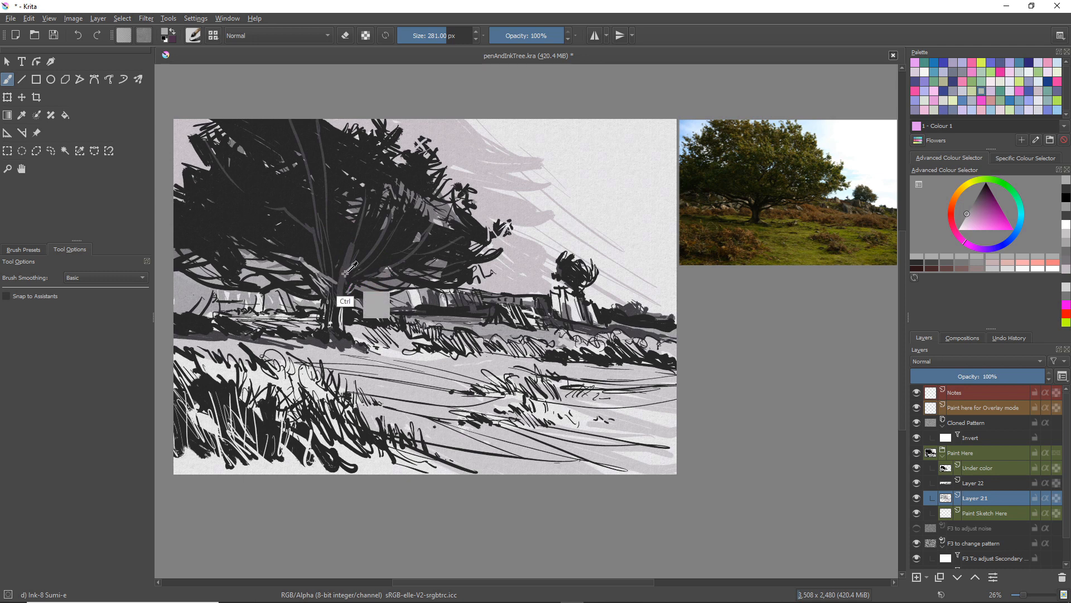
{"action": "left_click", "coordinate": [335, 298], "text": "ctrl"}
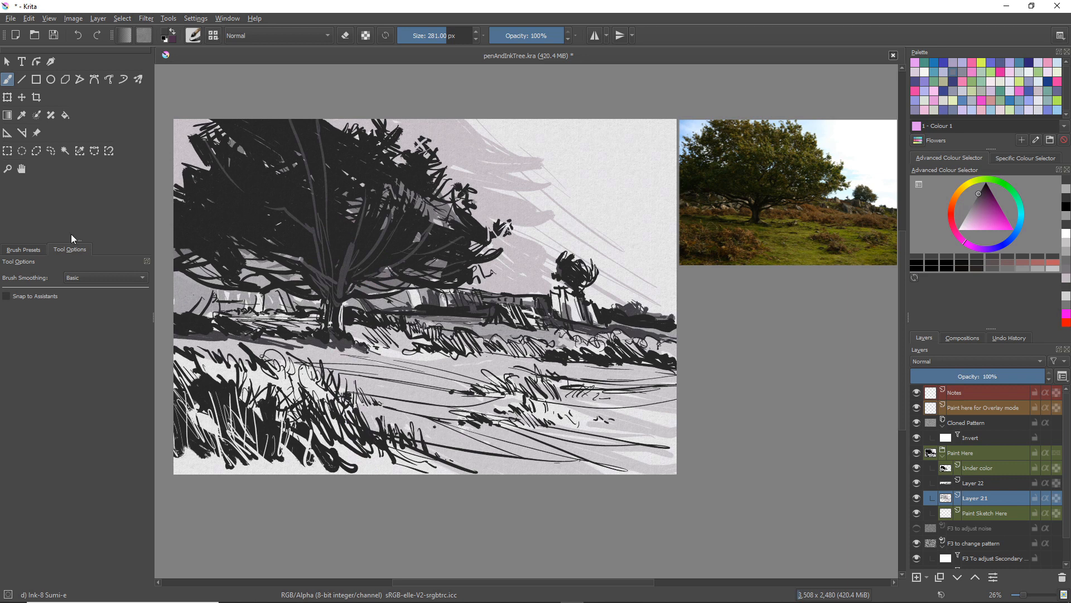
{"action": "left_click", "coordinate": [185, 287], "text": "ctrl"}
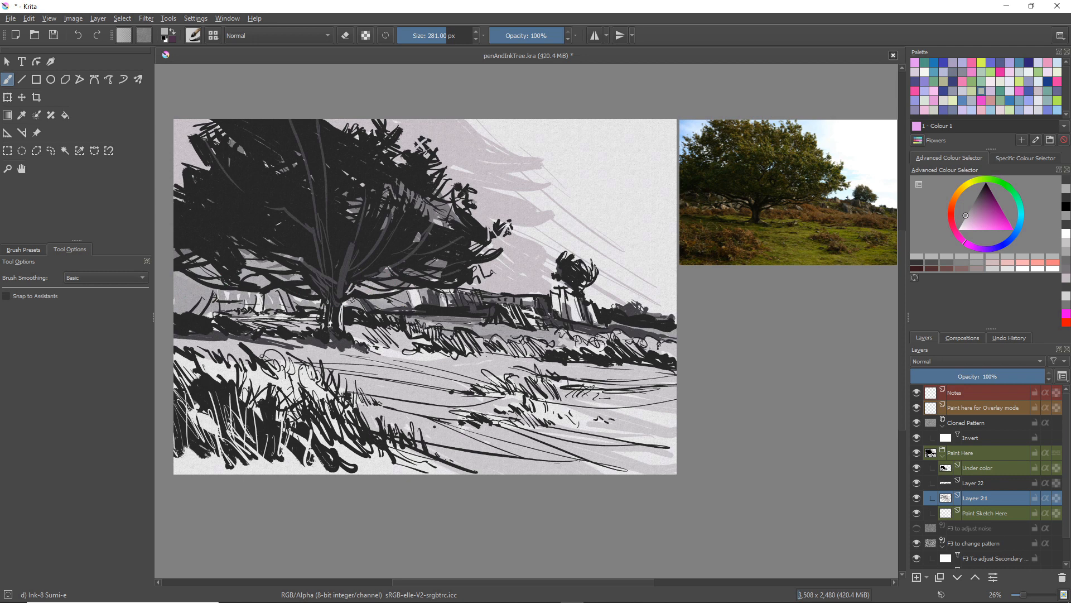
{"action": "mouse_move", "coordinate": [358, 297]}
{"action": "left_mouse_down"}
{"action": "mouse_move", "coordinate": [379, 310]}
{"action": "mouse_move", "coordinate": [382, 280]}
{"action": "left_mouse_up"}
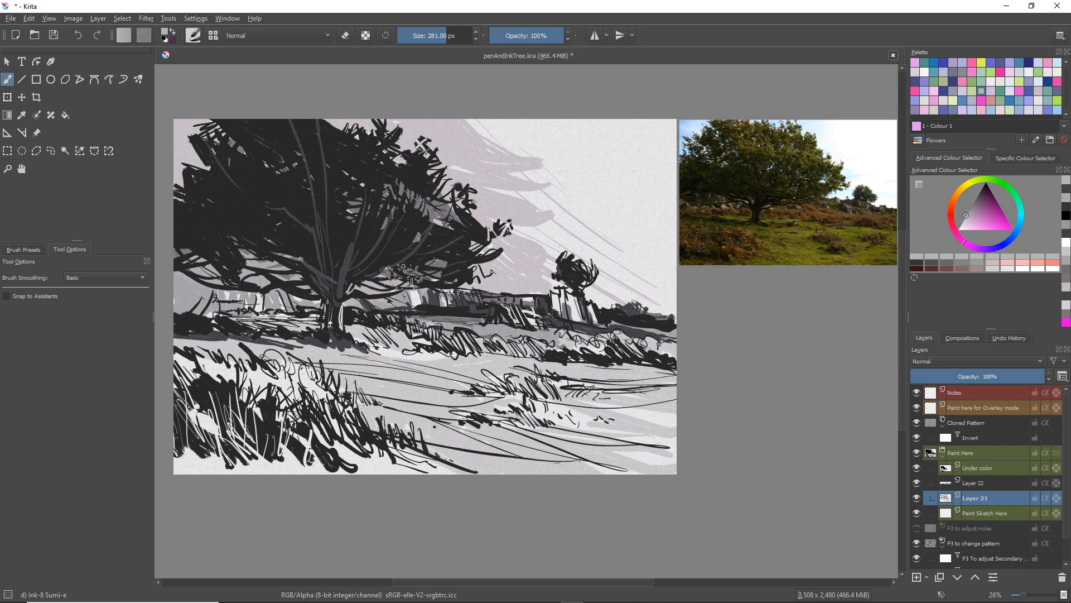
{"action": "left_click", "coordinate": [342, 279], "text": "ctrl"}
{"action": "mouse_move", "coordinate": [398, 270]}
{"action": "left_mouse_down"}
{"action": "mouse_move", "coordinate": [368, 346]}
{"action": "mouse_move", "coordinate": [296, 301]}
{"action": "mouse_move", "coordinate": [274, 270]}
{"action": "mouse_move", "coordinate": [293, 310]}
{"action": "left_mouse_up"}
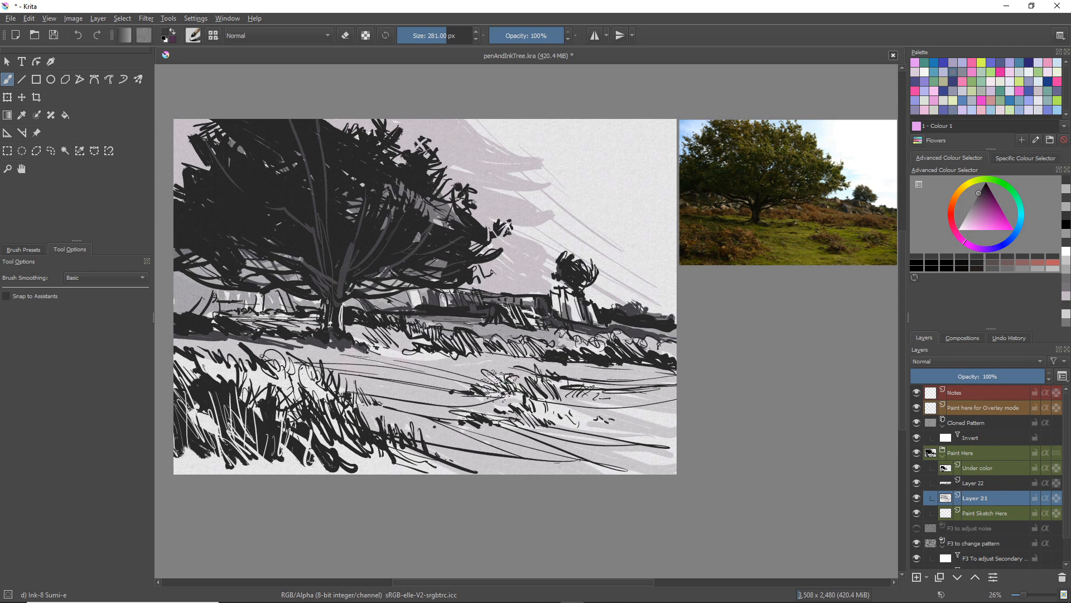
Choose a medium grey and shade beneath the grass clumps in the right half of the foreground
{"action": "left_click_drag", "start_coordinate": [499, 385], "coordinate": [447, 387]}
{"action": "mouse_move", "coordinate": [969, 210]}
{"action": "left_mouse_down"}
{"action": "mouse_move", "coordinate": [979, 215]}
{"action": "mouse_move", "coordinate": [967, 220]}
{"action": "left_mouse_up"}
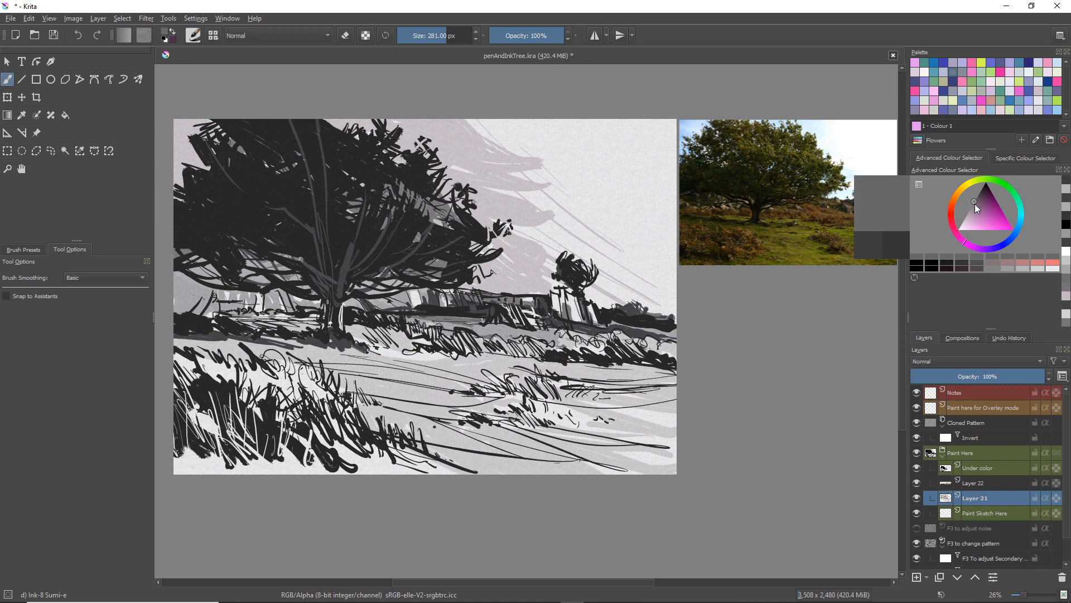
{"action": "mouse_move", "coordinate": [977, 209]}
{"action": "left_mouse_down"}
{"action": "mouse_move", "coordinate": [967, 198]}
{"action": "mouse_move", "coordinate": [966, 214]}
{"action": "mouse_move", "coordinate": [971, 206]}
{"action": "left_mouse_up"}
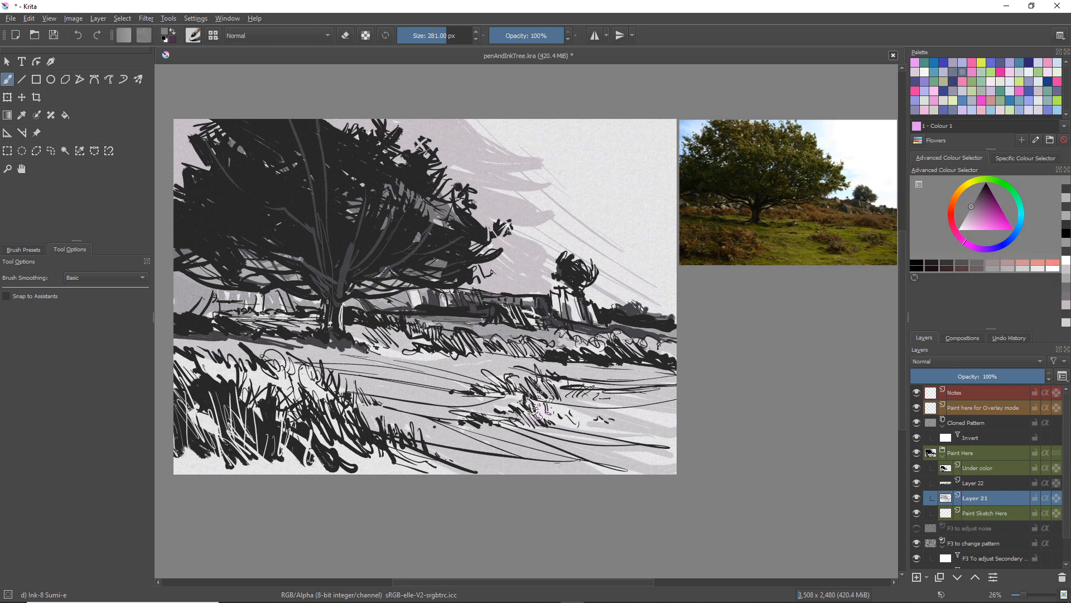
{"action": "mouse_move", "coordinate": [534, 391]}
{"action": "left_mouse_down"}
{"action": "mouse_move", "coordinate": [572, 399]}
{"action": "mouse_move", "coordinate": [474, 384]}
{"action": "mouse_move", "coordinate": [484, 366]}
{"action": "mouse_move", "coordinate": [470, 390]}
{"action": "mouse_move", "coordinate": [493, 400]}
{"action": "mouse_move", "coordinate": [487, 389]}
{"action": "mouse_move", "coordinate": [432, 385]}
{"action": "mouse_move", "coordinate": [461, 383]}
{"action": "left_mouse_up"}
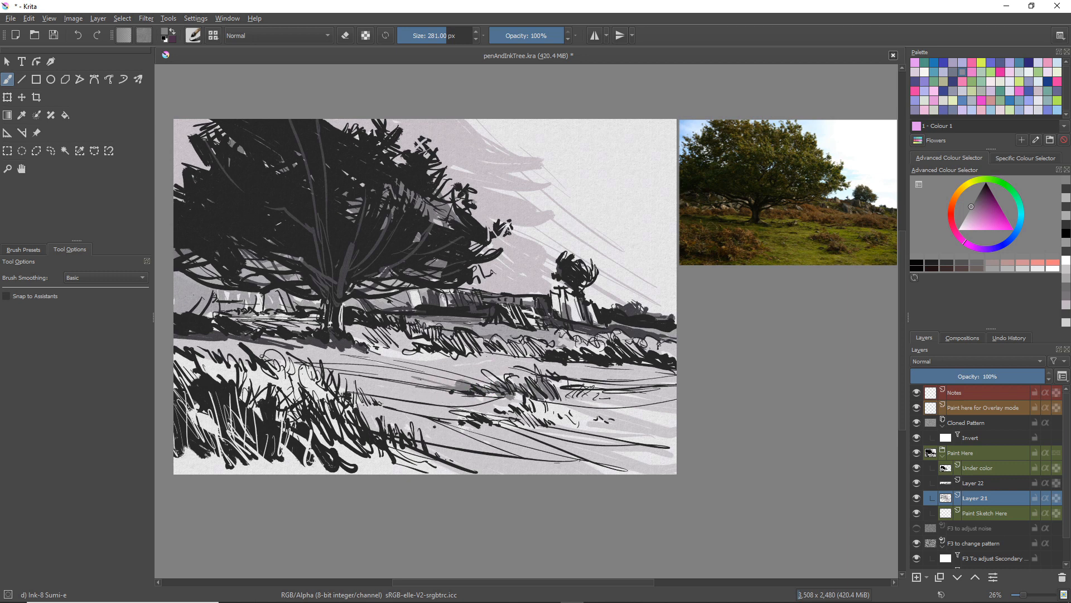
{"action": "mouse_move", "coordinate": [526, 426]}
{"action": "left_mouse_down"}
{"action": "mouse_move", "coordinate": [522, 406]}
{"action": "mouse_move", "coordinate": [578, 432]}
{"action": "mouse_move", "coordinate": [497, 413]}
{"action": "left_mouse_up"}
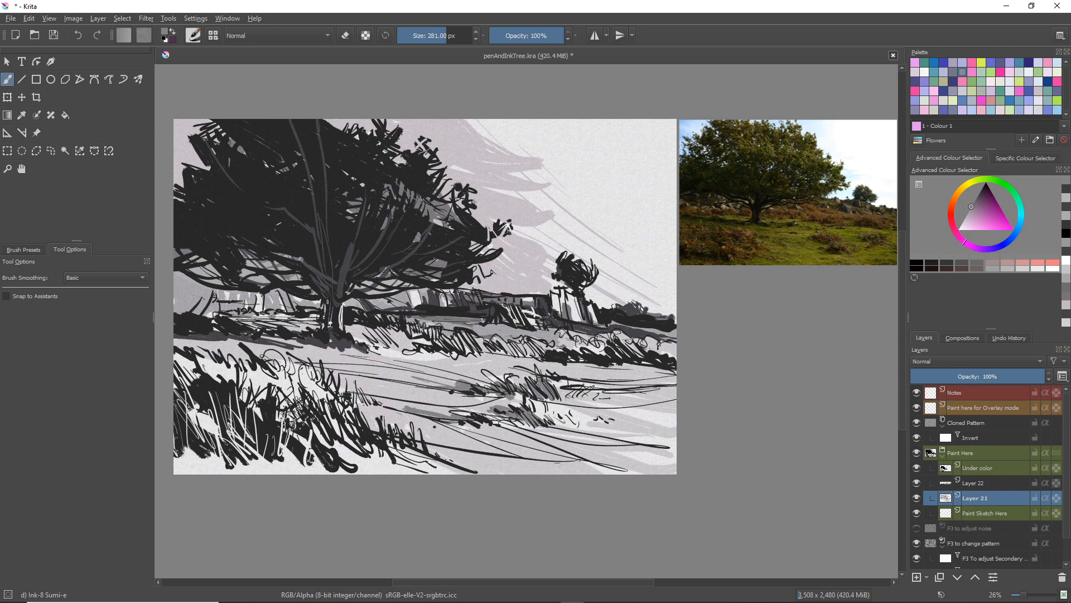
Sweep medium grey strokes across the foreground slope, from the base of the left grasses to the picture's lower right corner
{"action": "mouse_move", "coordinate": [322, 414]}
{"action": "left_mouse_down"}
{"action": "mouse_move", "coordinate": [349, 448]}
{"action": "mouse_move", "coordinate": [361, 448]}
{"action": "mouse_move", "coordinate": [356, 430]}
{"action": "mouse_move", "coordinate": [492, 483]}
{"action": "left_mouse_up"}
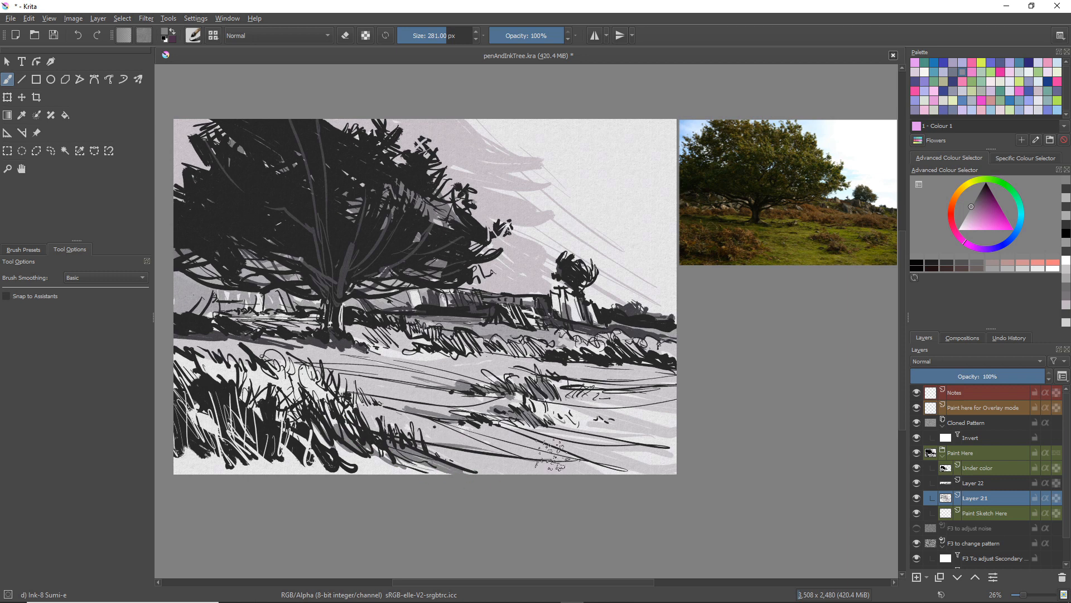
{"action": "left_click_drag", "start_coordinate": [588, 470], "coordinate": [404, 431]}
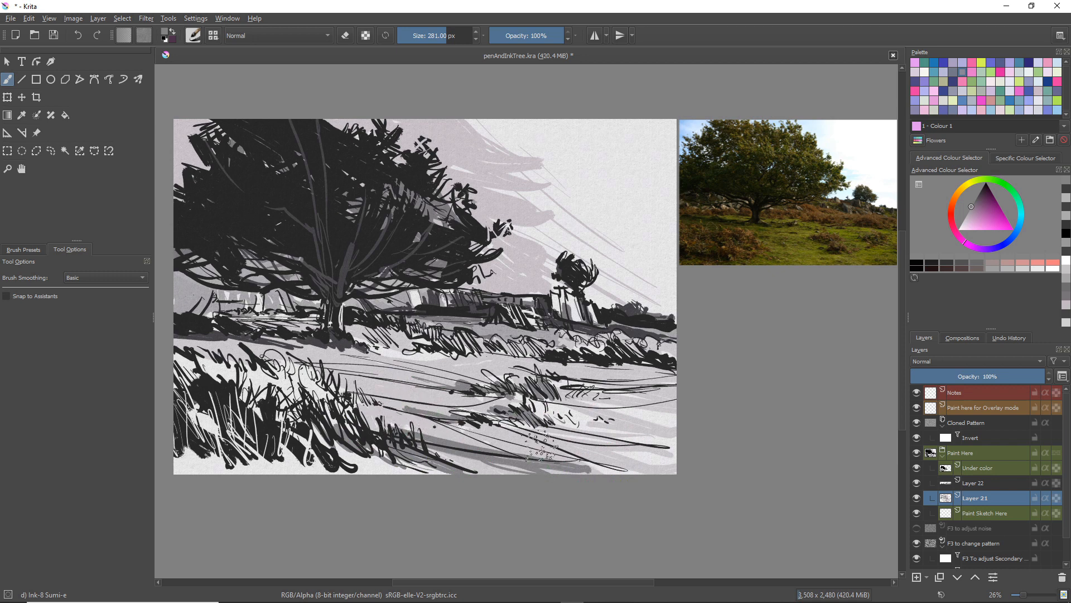
{"action": "left_click_drag", "start_coordinate": [494, 419], "coordinate": [667, 464]}
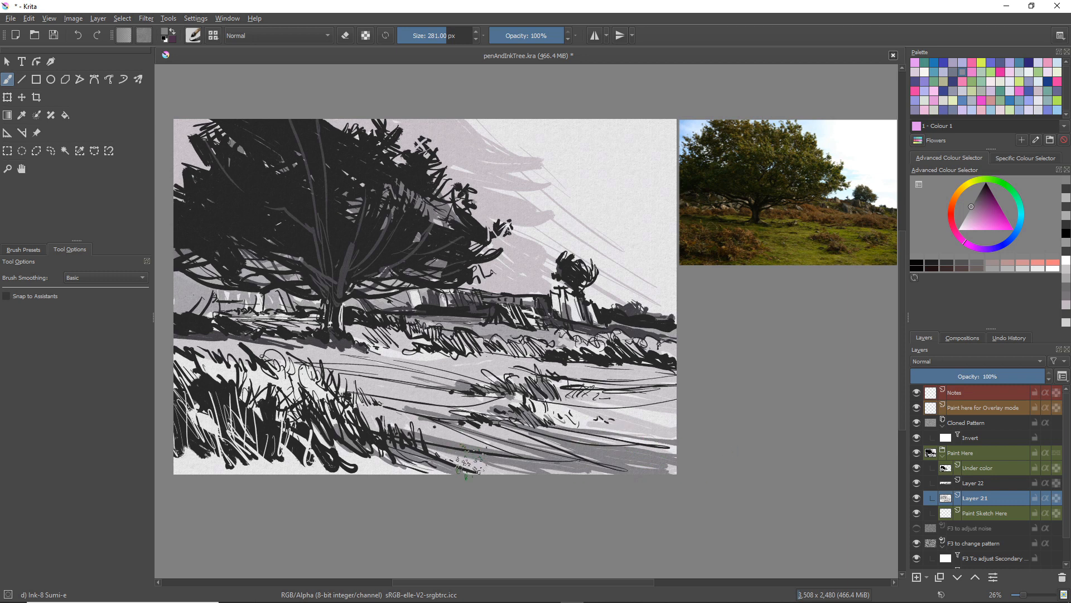
{"action": "left_click_drag", "start_coordinate": [381, 472], "coordinate": [340, 453]}
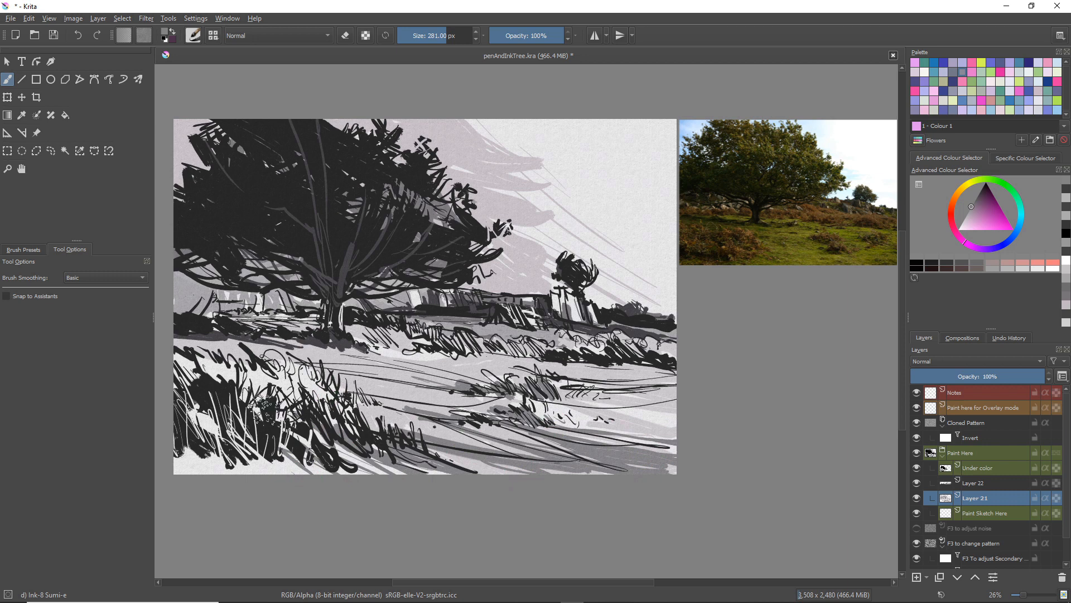
Shade the left foreground grasses and streak the slope to the picture's right edge with medium grey strokes
{"action": "mouse_move", "coordinate": [253, 381]}
{"action": "left_mouse_down"}
{"action": "mouse_move", "coordinate": [265, 410]}
{"action": "mouse_move", "coordinate": [247, 457]}
{"action": "left_mouse_up"}
{"action": "mouse_move", "coordinate": [195, 408]}
{"action": "left_mouse_down"}
{"action": "mouse_move", "coordinate": [211, 451]}
{"action": "mouse_move", "coordinate": [258, 471]}
{"action": "left_mouse_up"}
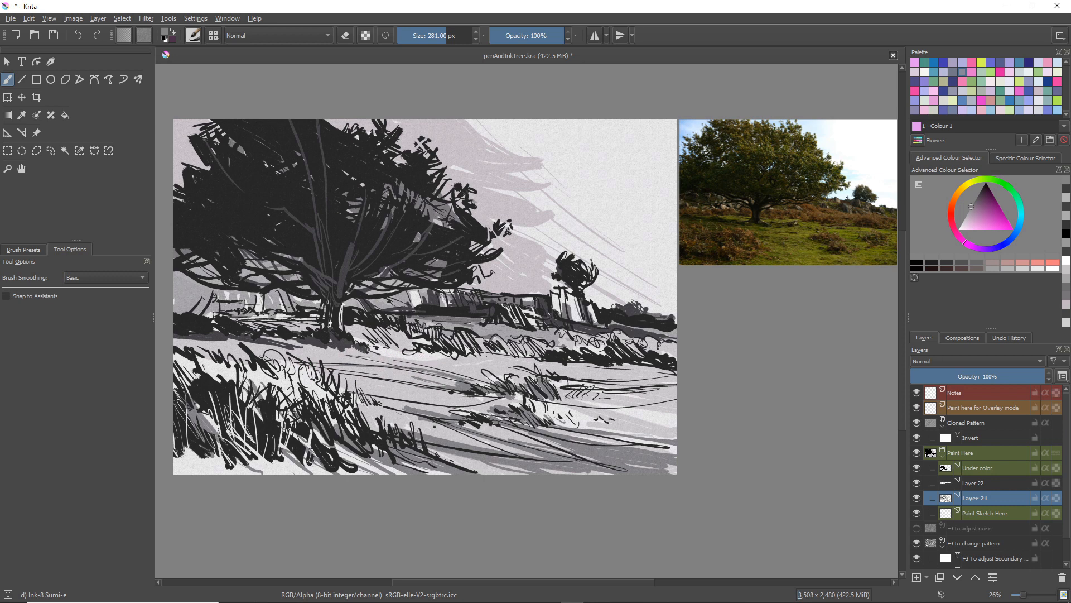
{"action": "left_click_drag", "start_coordinate": [446, 384], "coordinate": [335, 366]}
{"action": "mouse_move", "coordinate": [410, 385]}
{"action": "left_mouse_down"}
{"action": "mouse_move", "coordinate": [357, 376]}
{"action": "mouse_move", "coordinate": [522, 401]}
{"action": "left_mouse_up"}
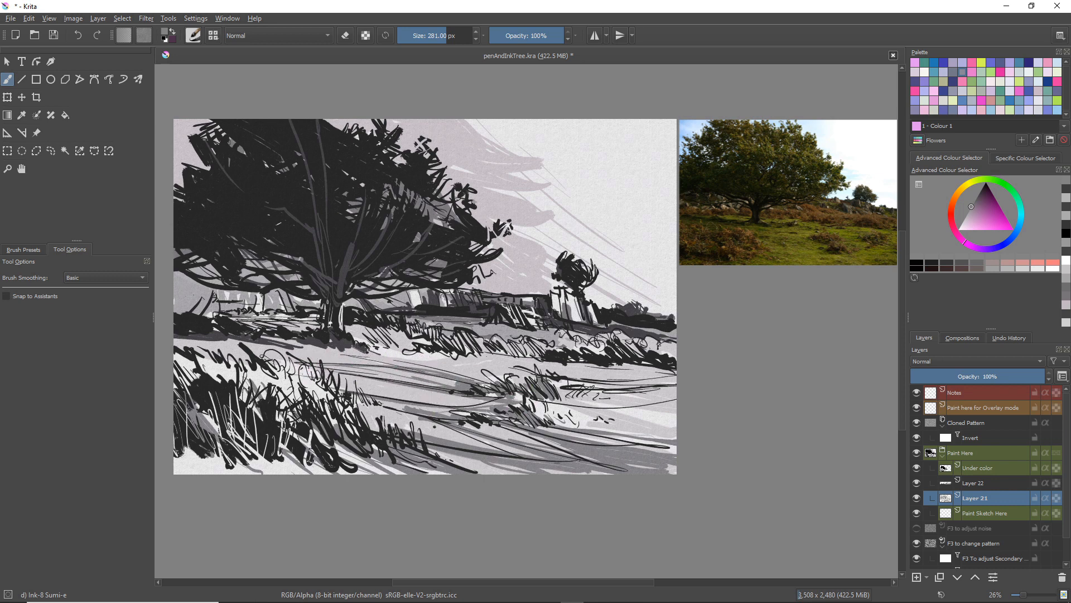
{"action": "mouse_move", "coordinate": [692, 399]}
{"action": "left_mouse_down"}
{"action": "mouse_move", "coordinate": [557, 390]}
{"action": "mouse_move", "coordinate": [549, 403]}
{"action": "left_mouse_up"}
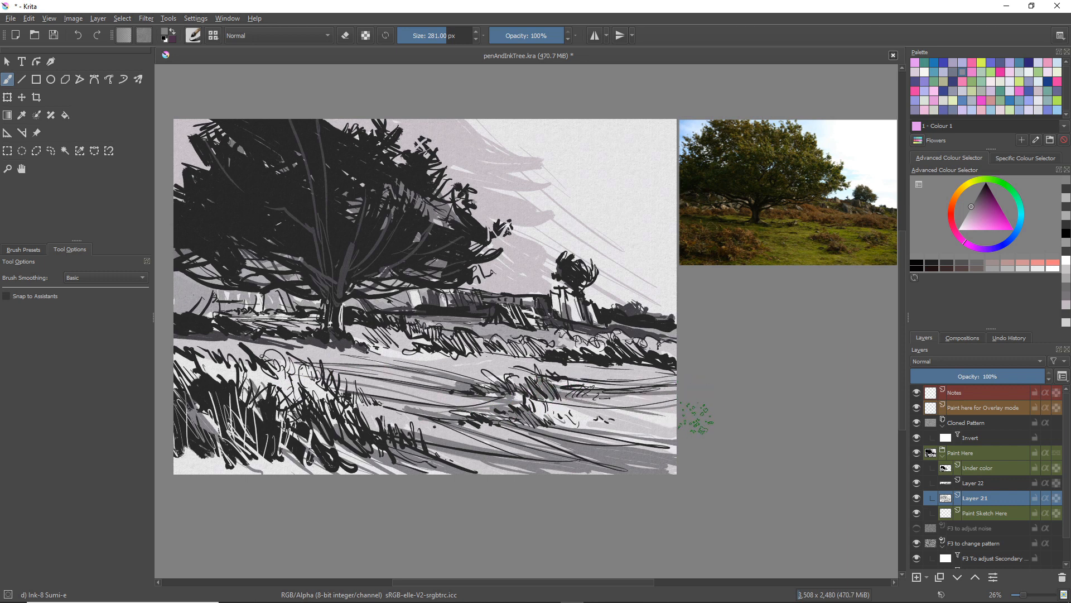
{"action": "left_click_drag", "start_coordinate": [680, 435], "coordinate": [535, 410]}
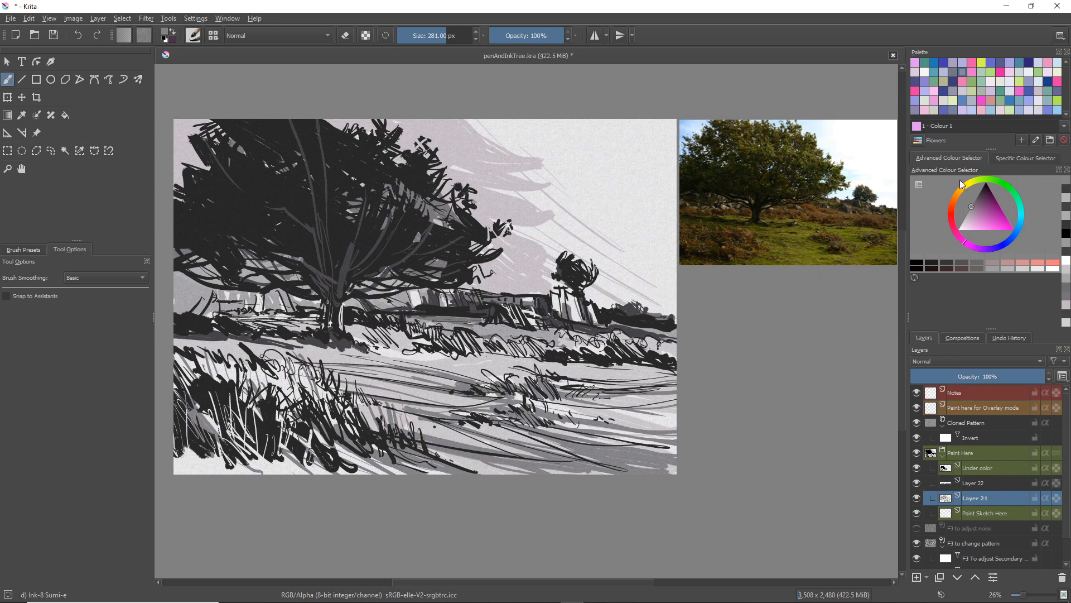
Choose a darker grey and add strokes at the lower right end of the left foreground grasses
{"action": "left_click", "coordinate": [976, 186]}
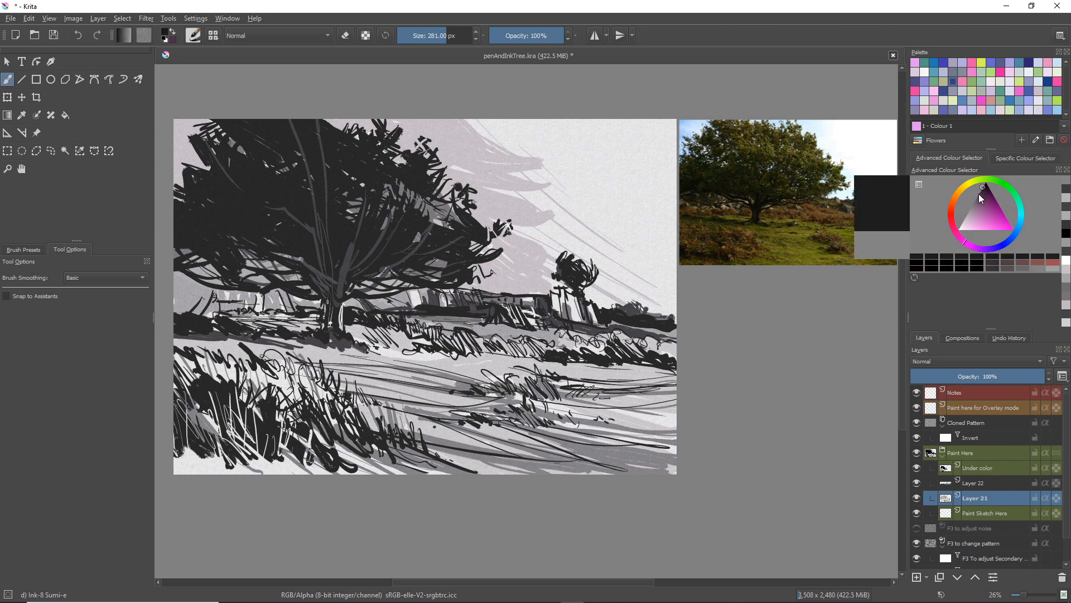
{"action": "left_click", "coordinate": [977, 197]}
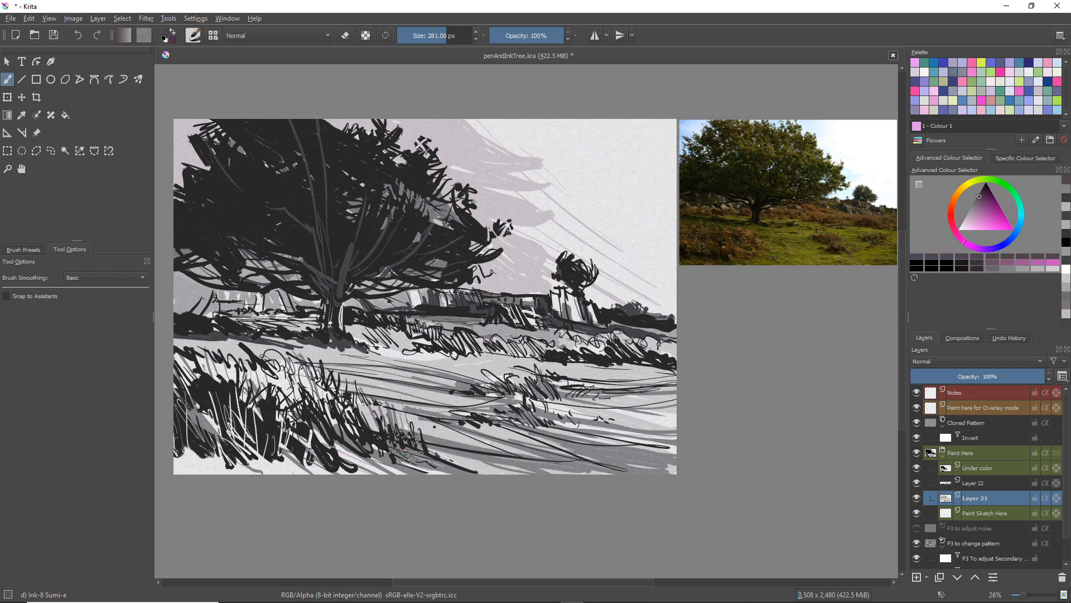
{"action": "mouse_move", "coordinate": [407, 446]}
{"action": "left_mouse_down"}
{"action": "mouse_move", "coordinate": [406, 433]}
{"action": "mouse_move", "coordinate": [450, 463]}
{"action": "left_mouse_up"}
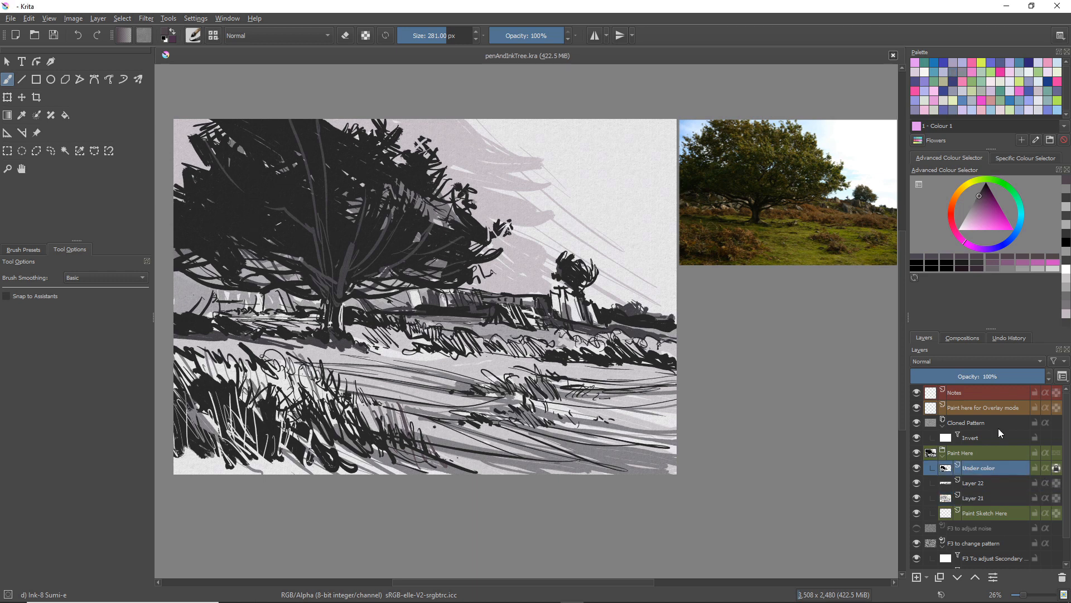
On the Under color layer, choose near-black and fill in the big tree's canopy and the ground around the trunk
{"action": "left_click_drag", "start_coordinate": [980, 198], "coordinate": [959, 177]}
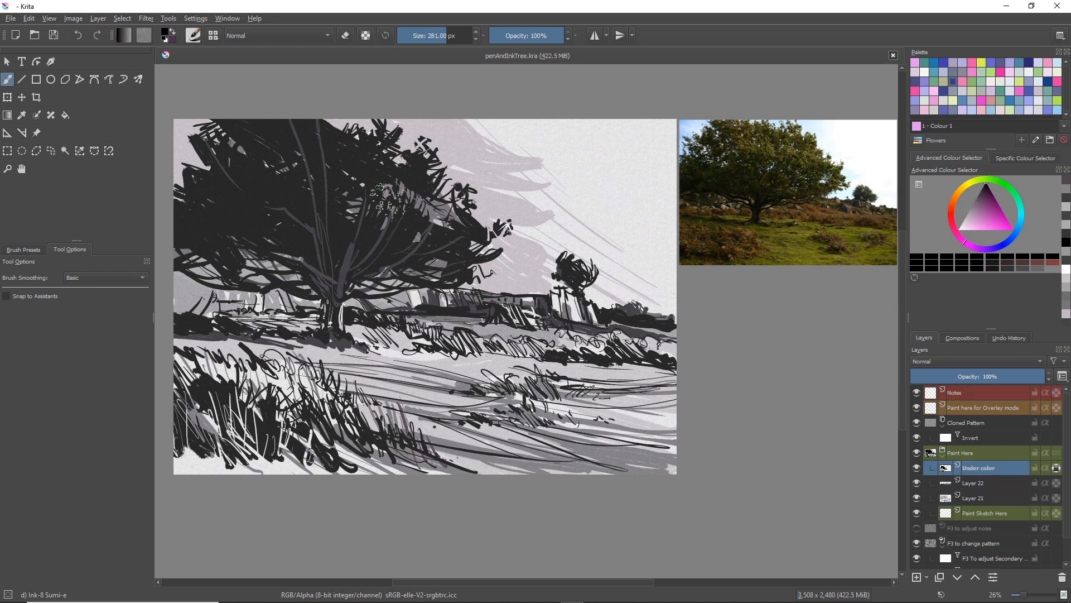
{"action": "mouse_move", "coordinate": [345, 270]}
{"action": "left_mouse_down"}
{"action": "mouse_move", "coordinate": [294, 256]}
{"action": "mouse_move", "coordinate": [333, 283]}
{"action": "mouse_move", "coordinate": [316, 283]}
{"action": "mouse_move", "coordinate": [290, 250]}
{"action": "mouse_move", "coordinate": [346, 294]}
{"action": "mouse_move", "coordinate": [281, 230]}
{"action": "mouse_move", "coordinate": [361, 247]}
{"action": "mouse_move", "coordinate": [293, 187]}
{"action": "mouse_move", "coordinate": [365, 189]}
{"action": "mouse_move", "coordinate": [322, 155]}
{"action": "left_mouse_up"}
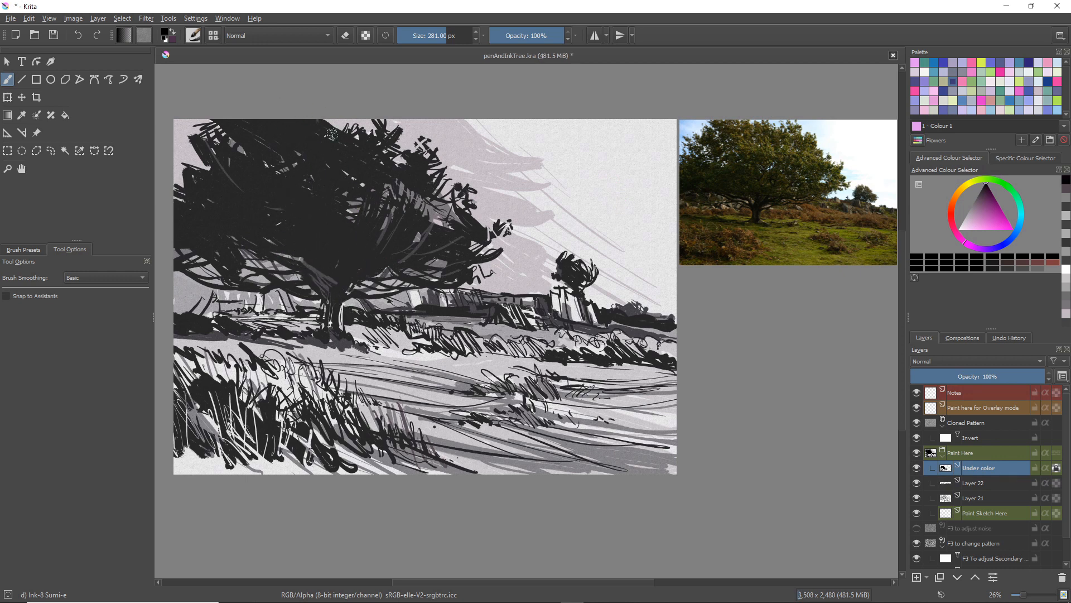
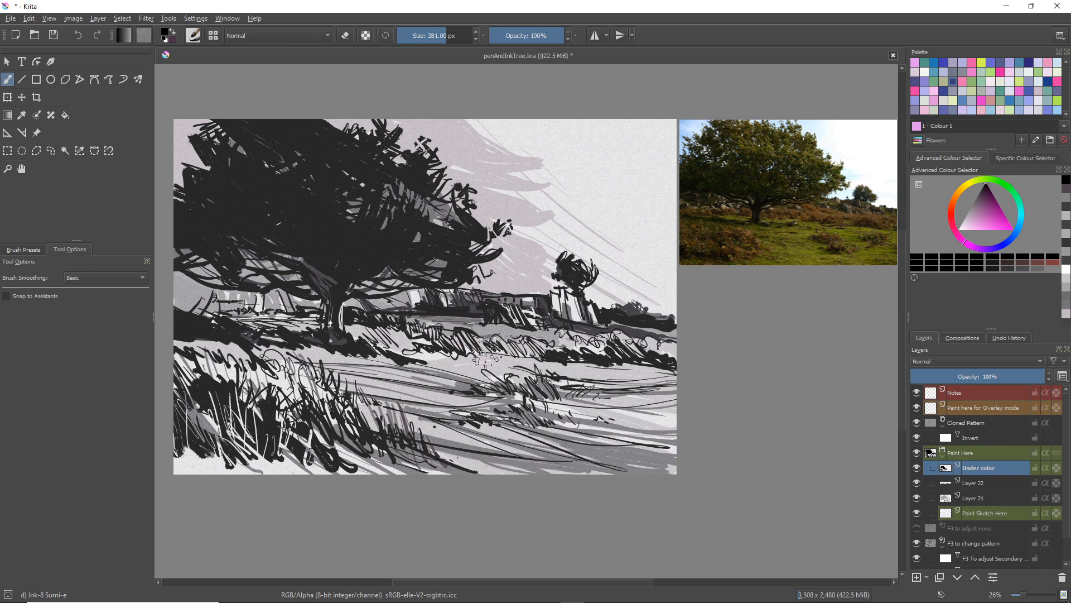
{"action": "left_click_drag", "start_coordinate": [480, 310], "coordinate": [460, 313]}
Erase ink from the rocks between the big tree and the distant tree, and rework them with near-black Ink-8 Sumi-e strokes
{"action": "key", "text": "e"}
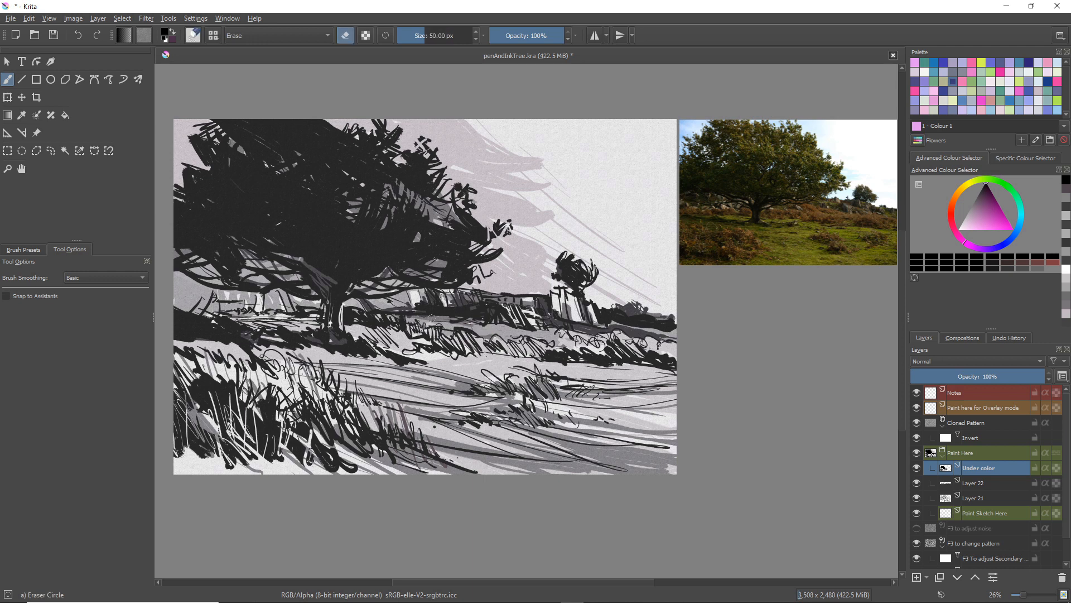
{"action": "mouse_move", "coordinate": [449, 318]}
{"action": "left_mouse_down"}
{"action": "mouse_move", "coordinate": [489, 322]}
{"action": "mouse_move", "coordinate": [478, 307]}
{"action": "mouse_move", "coordinate": [500, 313]}
{"action": "mouse_move", "coordinate": [492, 304]}
{"action": "mouse_move", "coordinate": [531, 331]}
{"action": "mouse_move", "coordinate": [486, 312]}
{"action": "mouse_move", "coordinate": [500, 305]}
{"action": "mouse_move", "coordinate": [455, 309]}
{"action": "mouse_move", "coordinate": [474, 317]}
{"action": "mouse_move", "coordinate": [418, 314]}
{"action": "left_mouse_up"}
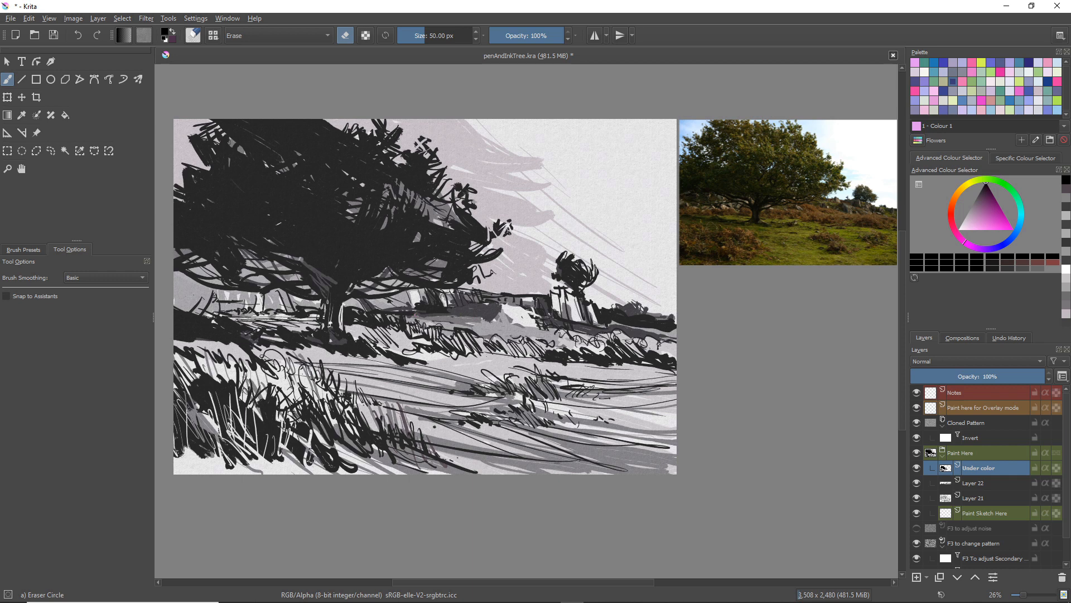
{"action": "key", "text": "slash"}
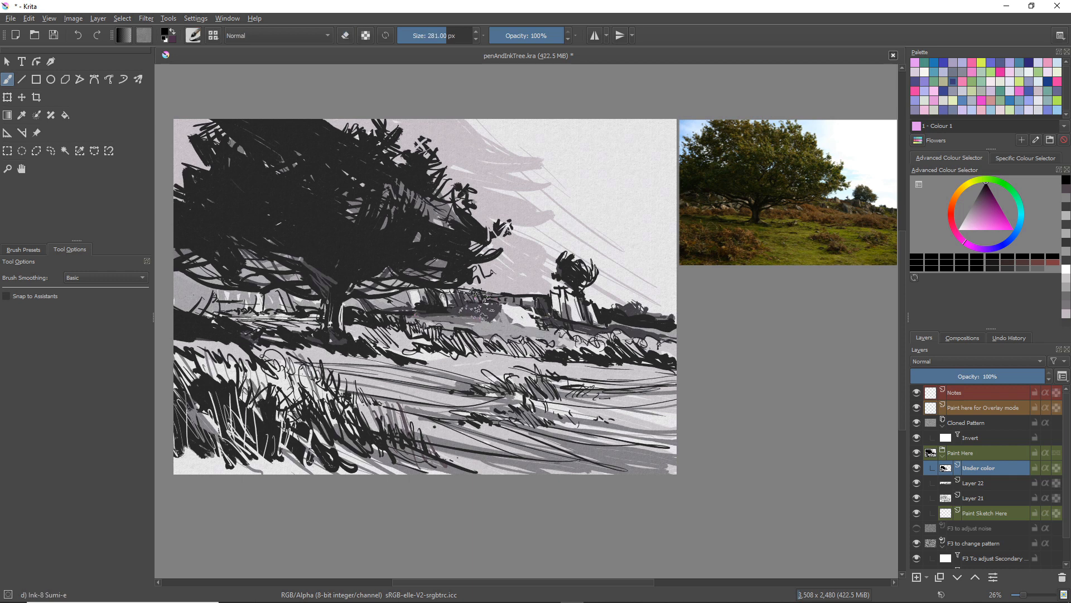
{"action": "right_click", "coordinate": [484, 307]}
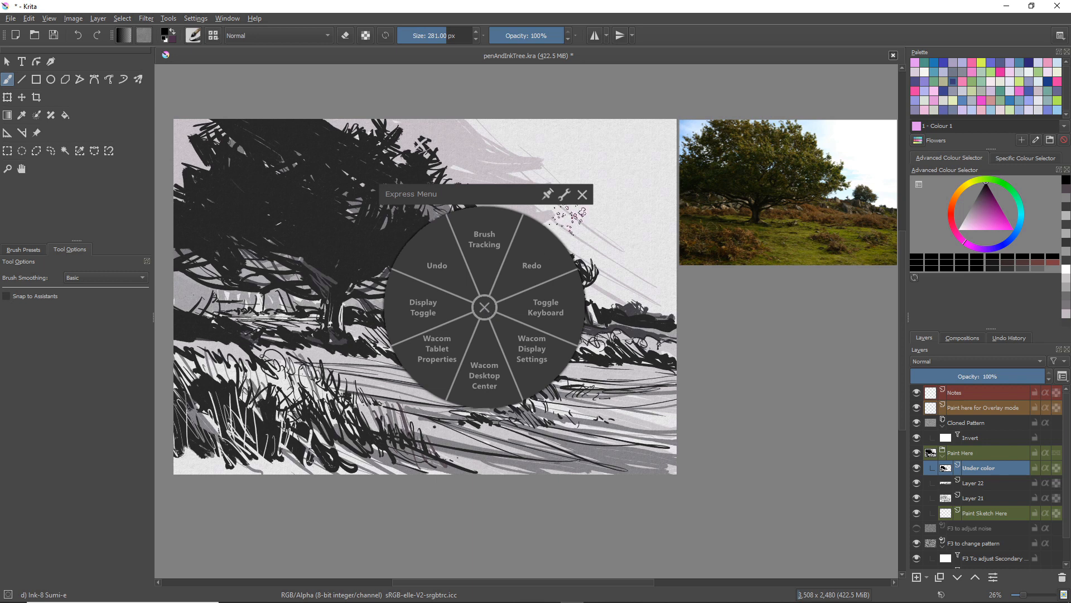
{"action": "left_click", "coordinate": [582, 194]}
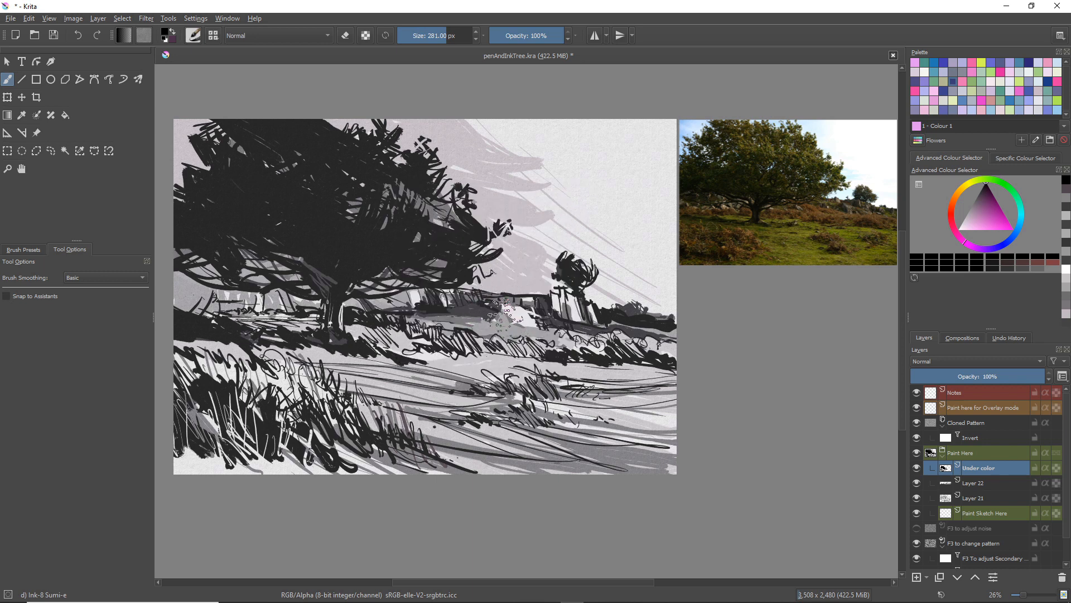
{"action": "left_click_drag", "start_coordinate": [500, 315], "coordinate": [478, 314]}
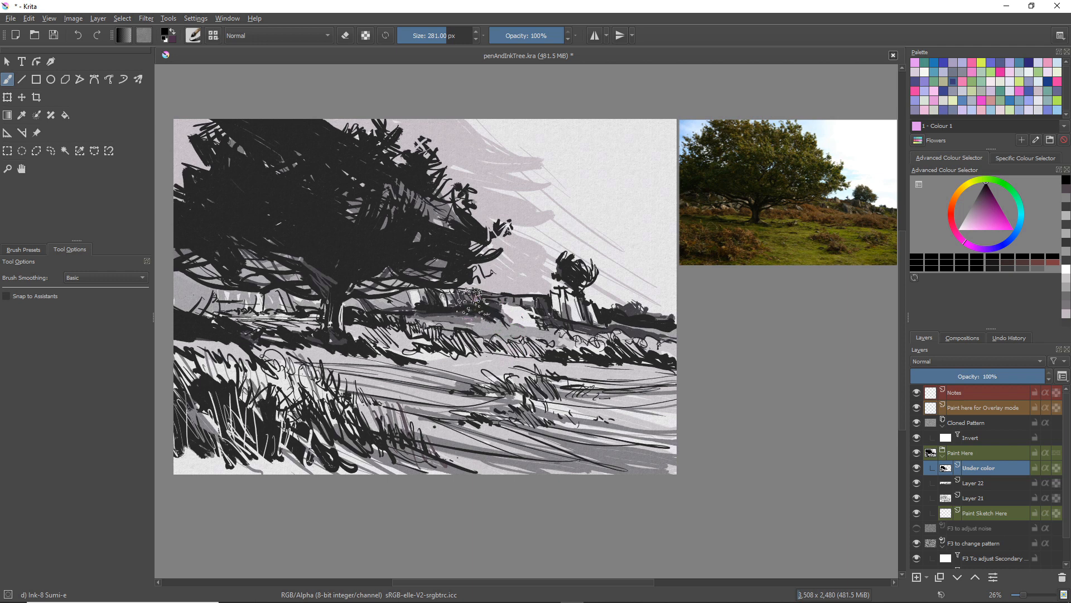
{"action": "mouse_move", "coordinate": [511, 306]}
{"action": "left_mouse_down"}
{"action": "mouse_move", "coordinate": [523, 333]}
{"action": "mouse_move", "coordinate": [526, 321]}
{"action": "mouse_move", "coordinate": [506, 311]}
{"action": "left_mouse_up"}
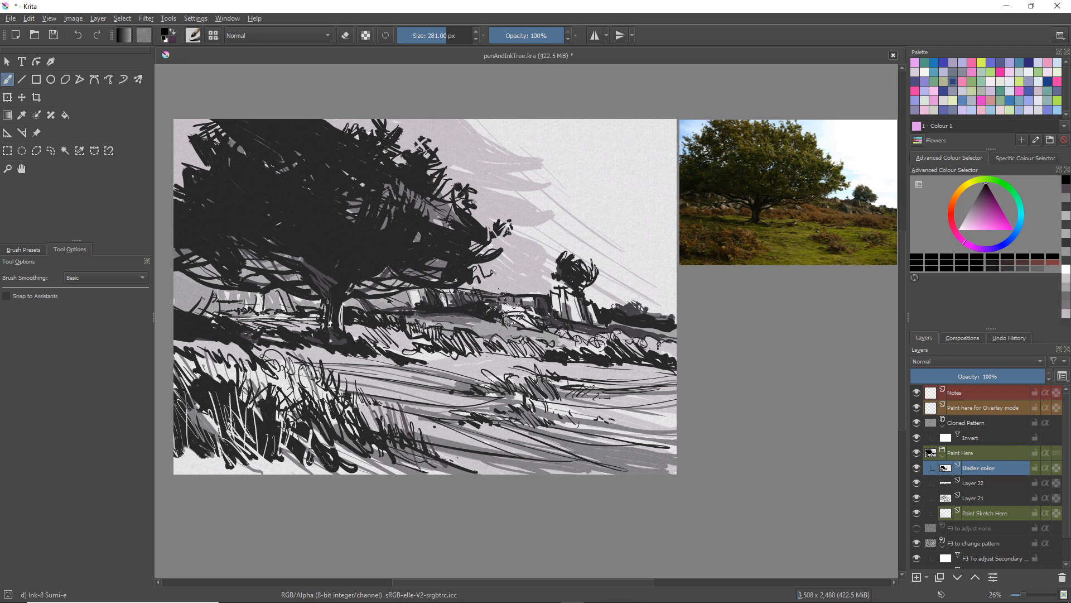
{"action": "mouse_move", "coordinate": [506, 317]}
{"action": "left_mouse_down"}
{"action": "mouse_move", "coordinate": [536, 313]}
{"action": "mouse_move", "coordinate": [492, 301]}
{"action": "left_mouse_up"}
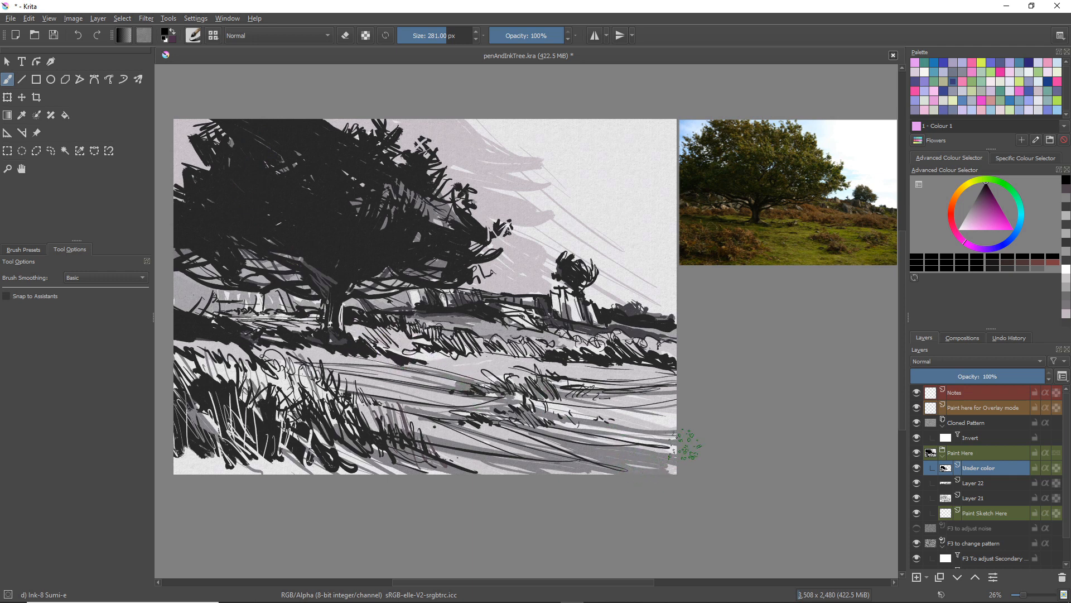
Hatch the lower right corner of the foreground with long diagonal near-black strokes
{"action": "left_click_drag", "start_coordinate": [635, 435], "coordinate": [676, 465]}
{"action": "mouse_move", "coordinate": [596, 428]}
{"action": "left_mouse_down"}
{"action": "mouse_move", "coordinate": [674, 473]}
{"action": "mouse_move", "coordinate": [647, 468]}
{"action": "left_mouse_up"}
{"action": "left_click_drag", "start_coordinate": [564, 429], "coordinate": [633, 469]}
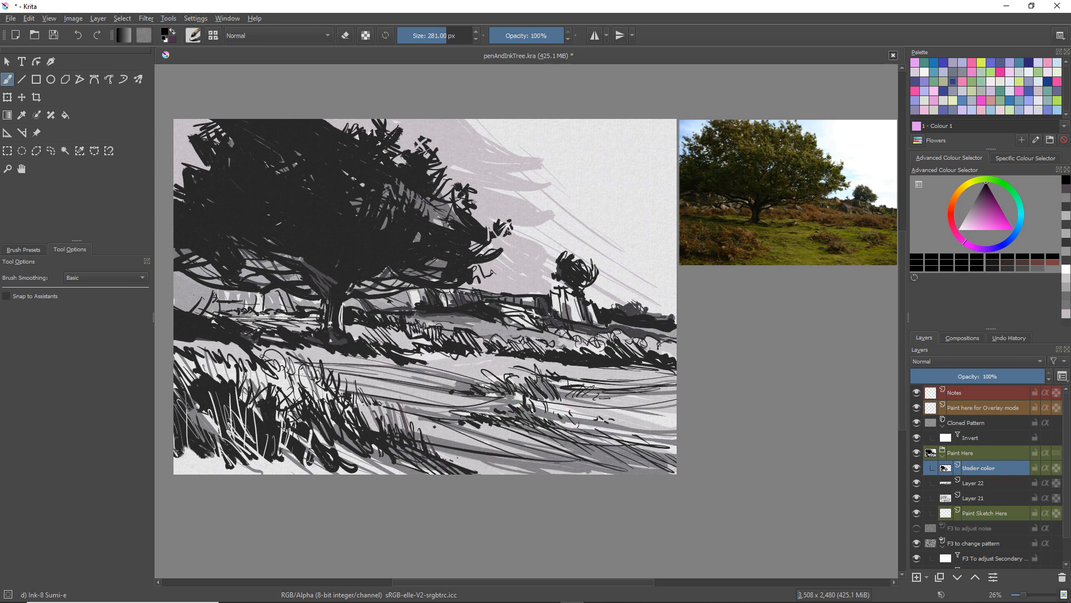
Erase light streaks into the grass beside the tree and down the trunk, working on Under color and Layer 22
{"action": "key", "text": "e"}
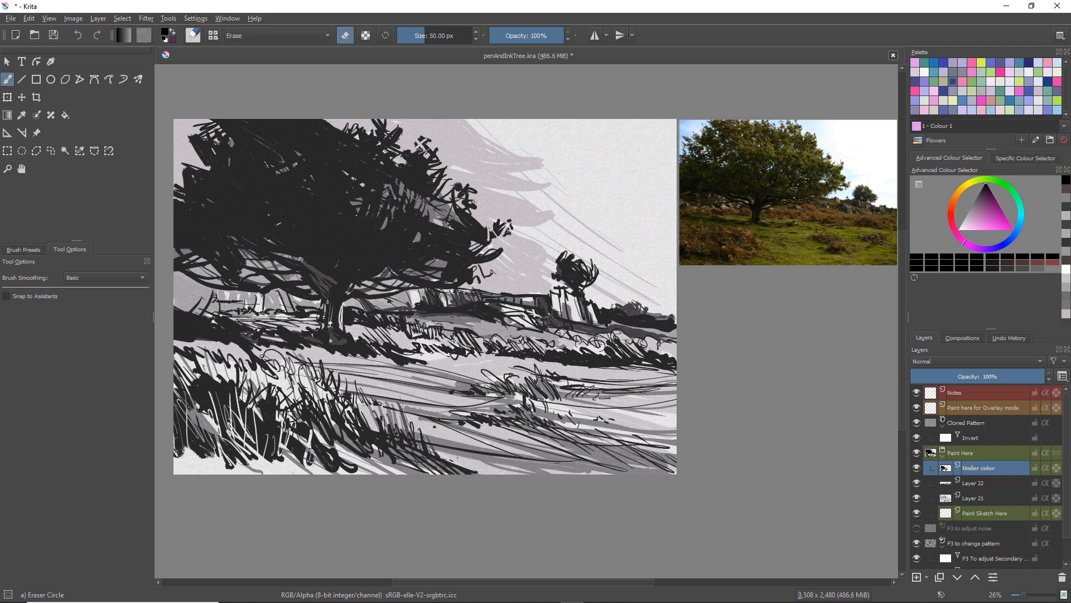
{"action": "left_click_drag", "start_coordinate": [420, 343], "coordinate": [395, 349]}
{"action": "left_click_drag", "start_coordinate": [328, 299], "coordinate": [325, 338]}
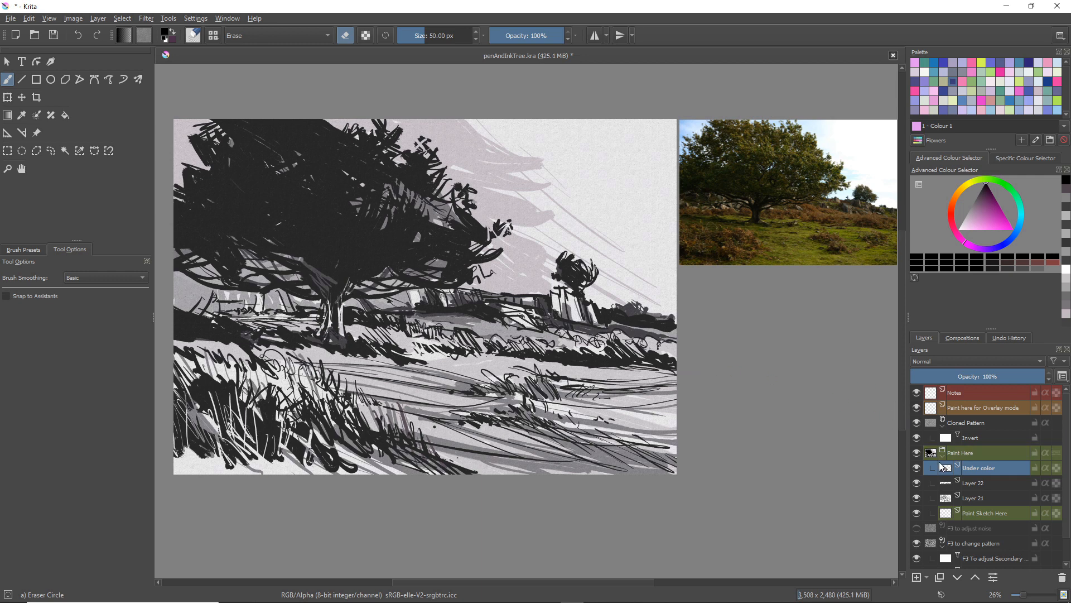
{"action": "left_click", "coordinate": [916, 484]}
{"action": "left_click", "coordinate": [917, 483]}
{"action": "left_click", "coordinate": [976, 485]}
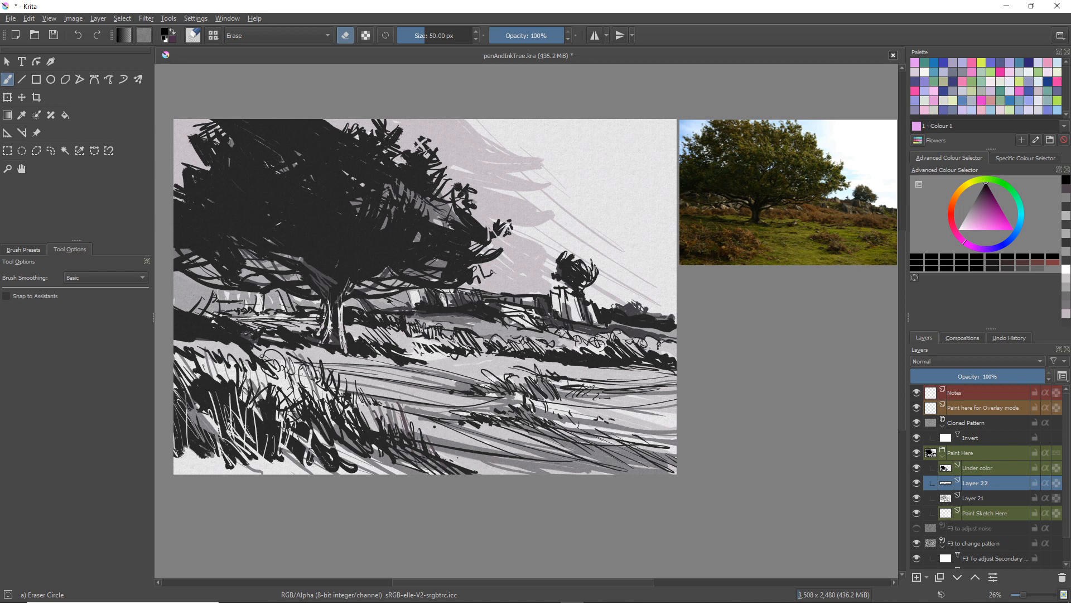
{"action": "left_click_drag", "start_coordinate": [338, 329], "coordinate": [340, 351]}
On the Under color layer, repaint the shadowed left side of the big tree's trunk in near-black
{"action": "key", "text": "e"}
{"action": "left_click", "coordinate": [978, 467]}
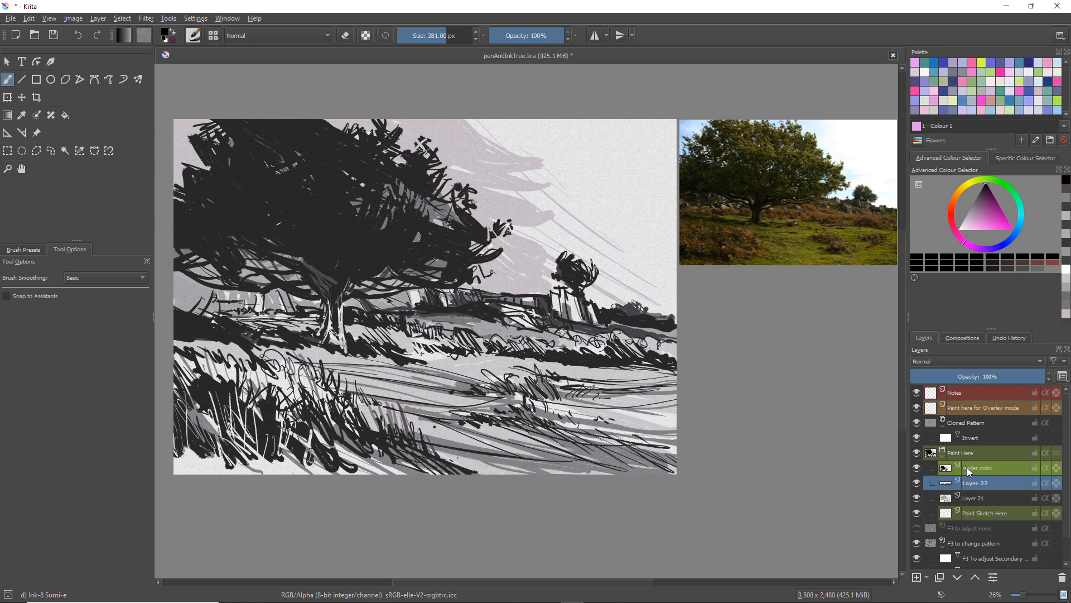
{"action": "mouse_move", "coordinate": [331, 297]}
{"action": "left_mouse_down"}
{"action": "mouse_move", "coordinate": [338, 349]}
{"action": "mouse_move", "coordinate": [321, 341]}
{"action": "mouse_move", "coordinate": [323, 302]}
{"action": "mouse_move", "coordinate": [319, 341]}
{"action": "left_mouse_up"}
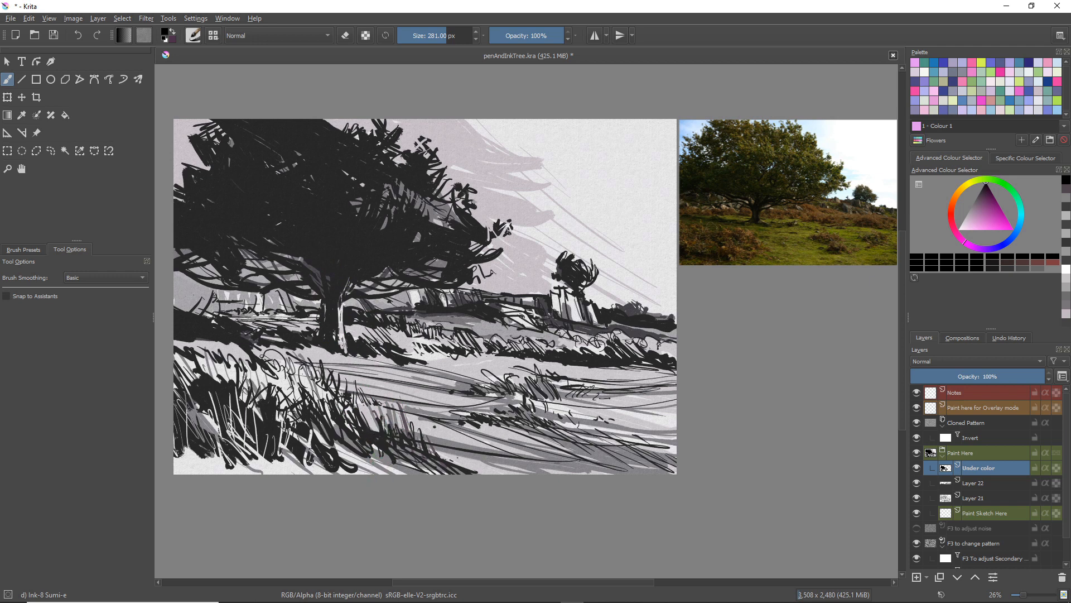
Try erasing light branch lines from the canopy's left edge to the trunk, and undo those erasures
{"action": "key", "text": "e"}
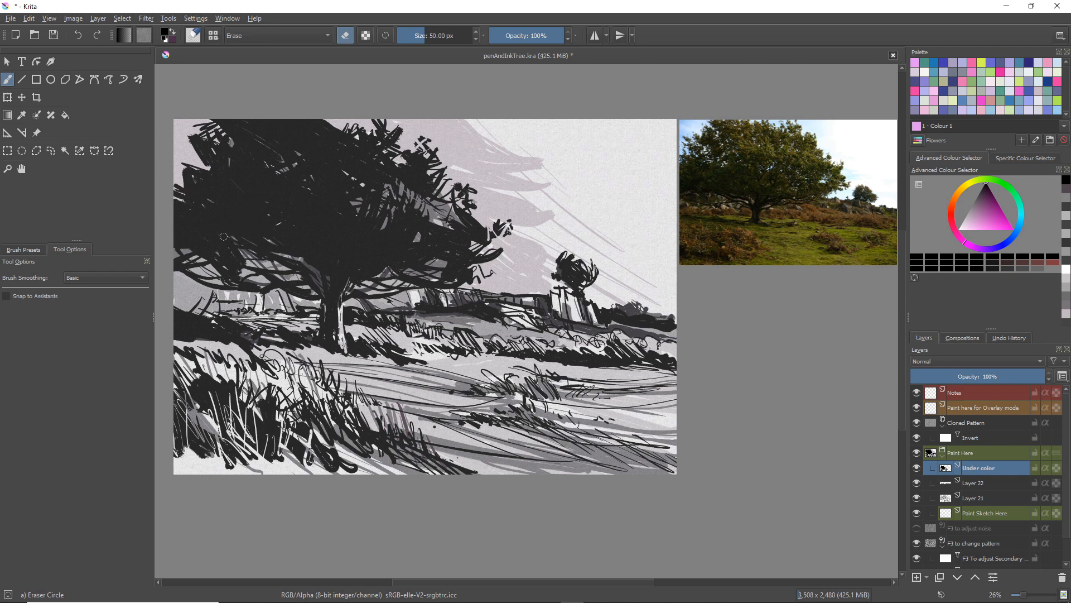
{"action": "left_click_drag", "start_coordinate": [165, 233], "coordinate": [291, 257]}
{"action": "left_click_drag", "start_coordinate": [233, 241], "coordinate": [167, 247]}
{"action": "left_click_drag", "start_coordinate": [233, 241], "coordinate": [322, 289]}
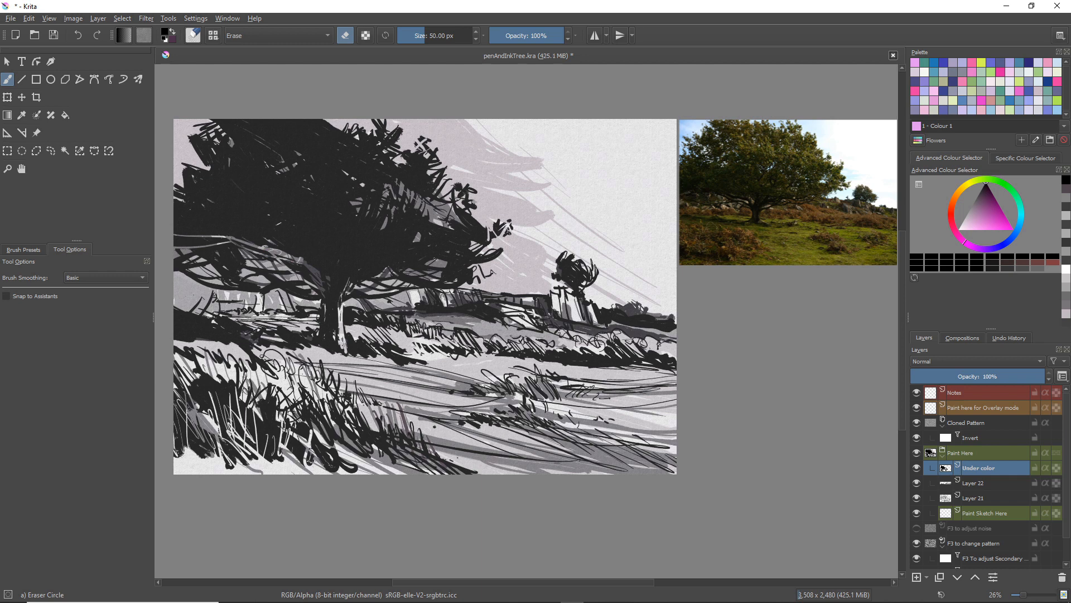
{"action": "key", "text": "ctrl+z"}
{"action": "key", "text": "ctrl+z"}
{"action": "key", "text": "ctrl+z"}
{"action": "key", "text": "ctrl+z"}
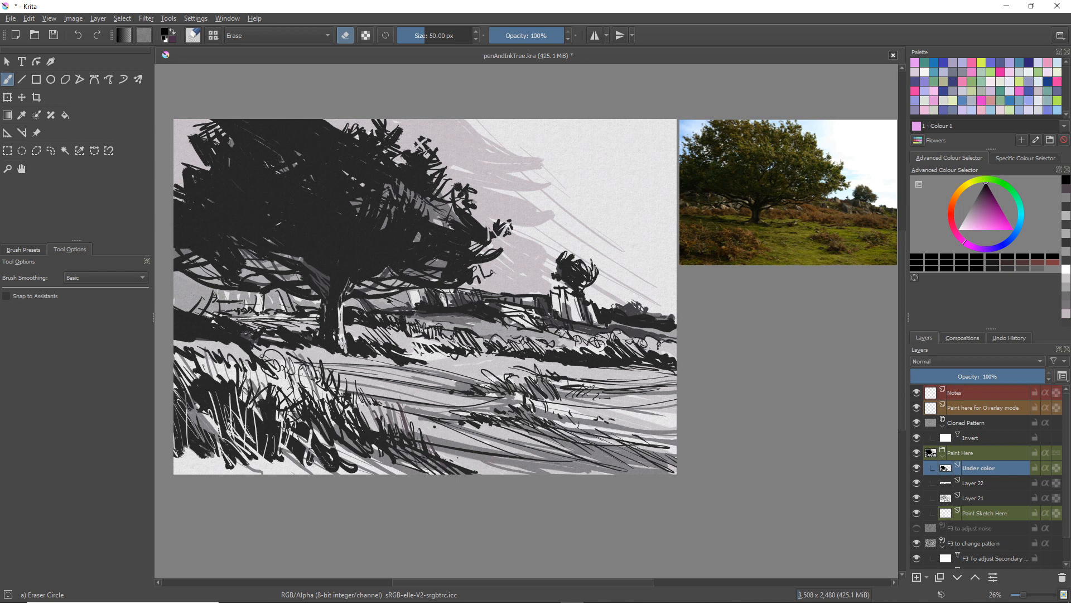
Paint near-black strokes over the gaps in the lower left canopy, down to the top of the trunk
{"action": "key", "text": "slash"}
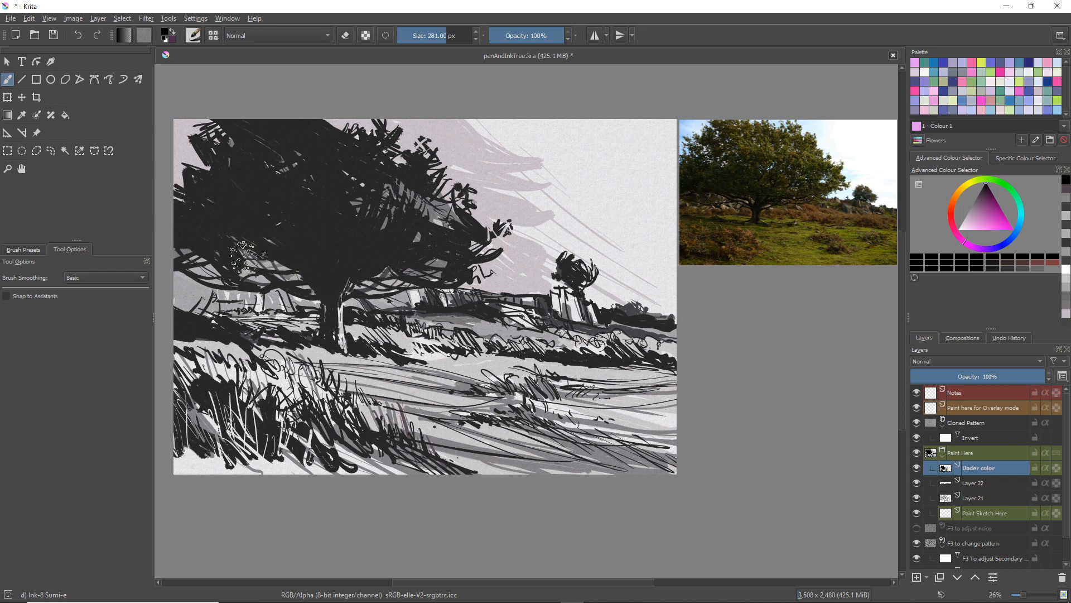
{"action": "mouse_move", "coordinate": [234, 254]}
{"action": "left_mouse_down"}
{"action": "mouse_move", "coordinate": [289, 270]}
{"action": "mouse_move", "coordinate": [231, 250]}
{"action": "left_mouse_up"}
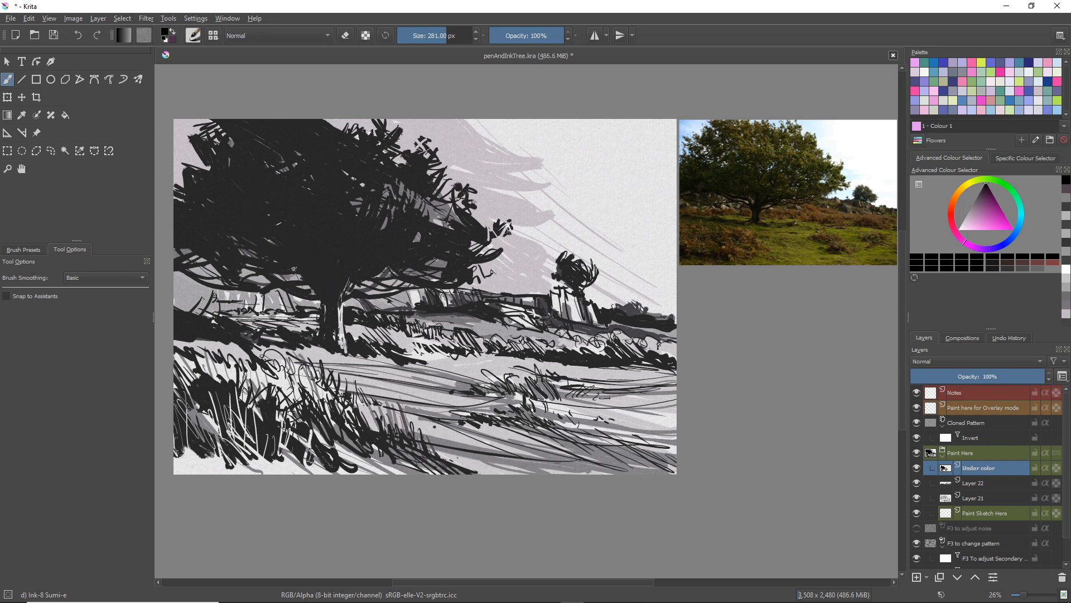
{"action": "left_click_drag", "start_coordinate": [294, 269], "coordinate": [312, 291]}
Erase thin light branches through the lower left canopy toward the top of the trunk with the circle eraser
{"action": "key", "text": "e"}
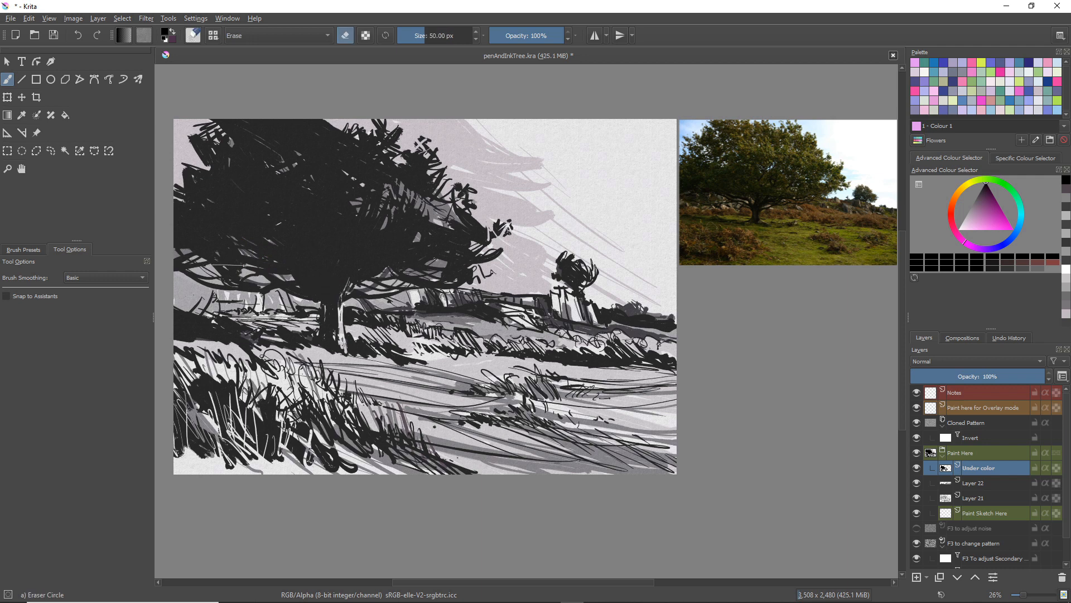
{"action": "left_click_drag", "start_coordinate": [246, 268], "coordinate": [267, 270]}
{"action": "left_click_drag", "start_coordinate": [201, 256], "coordinate": [283, 263]}
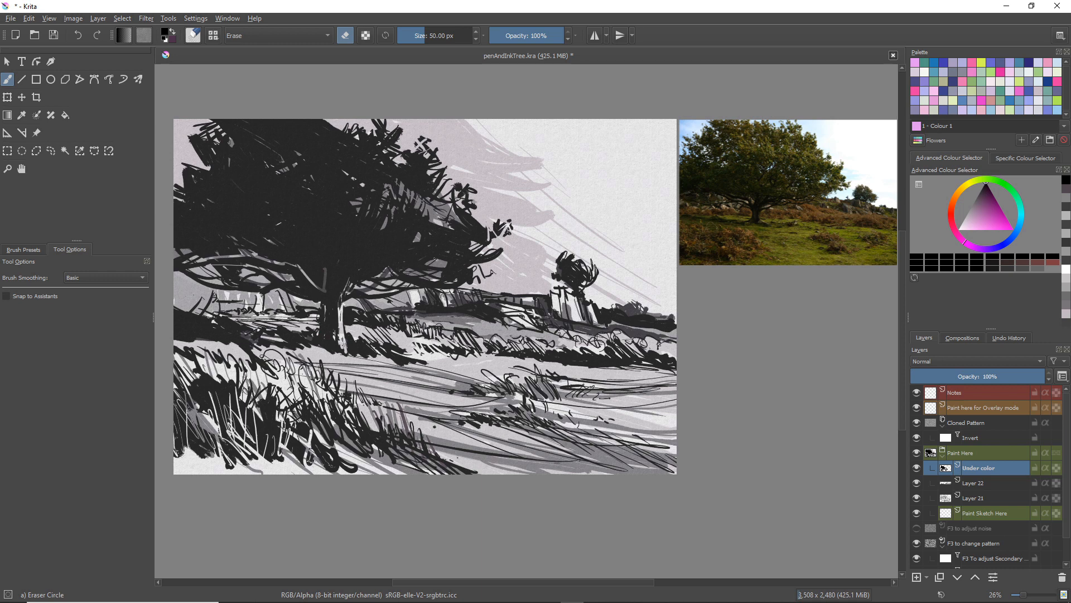
{"action": "key", "text": "slash"}
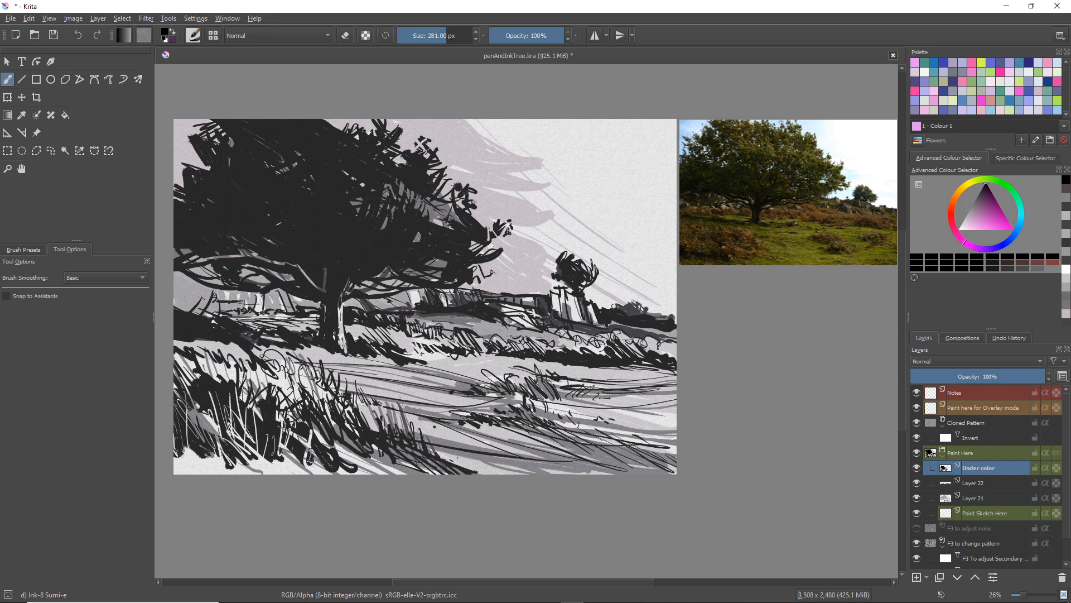
{"action": "key", "text": "slash"}
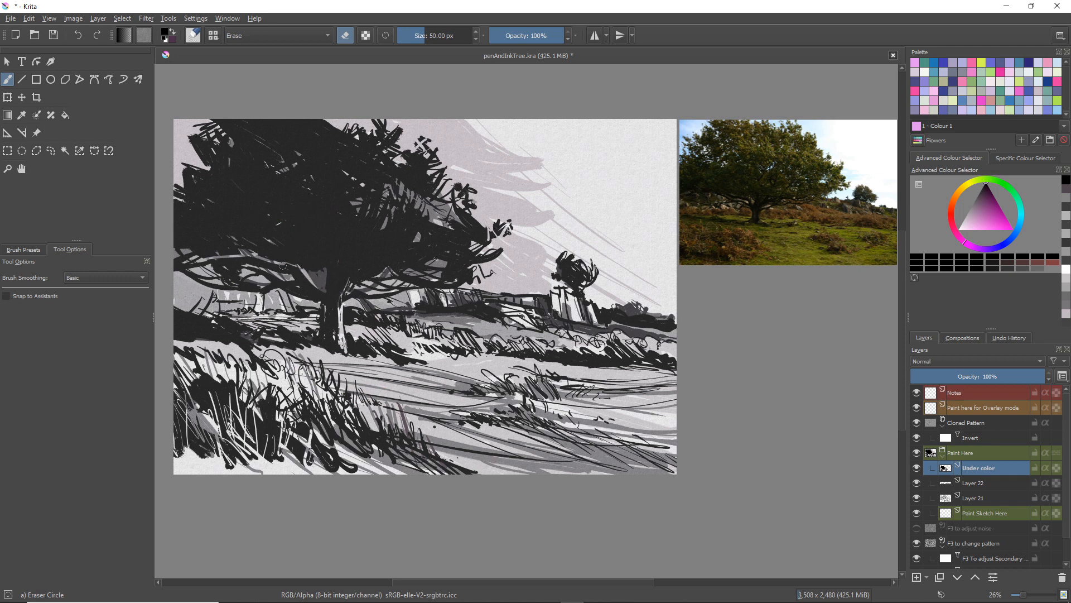
{"action": "mouse_move", "coordinate": [264, 249]}
{"action": "left_mouse_down"}
{"action": "mouse_move", "coordinate": [300, 255]}
{"action": "mouse_move", "coordinate": [286, 253]}
{"action": "left_mouse_up"}
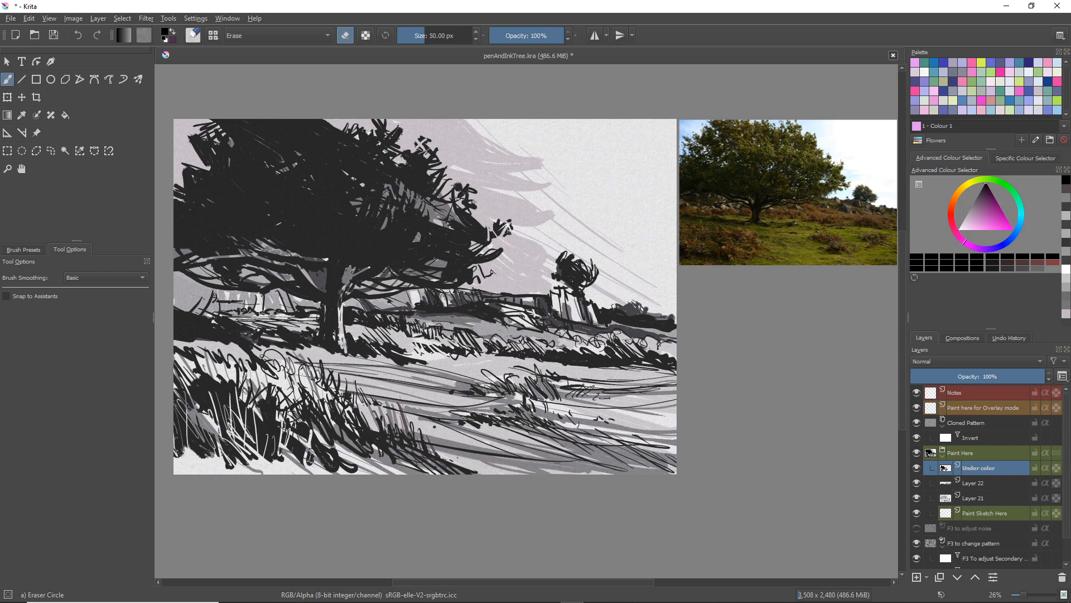
Switch to the Ink-8 Sumi-e brush and paint near-black strokes over the light gap where the big tree's trunk meets the canopy
{"action": "key", "text": "/"}
{"action": "right_click", "coordinate": [324, 241]}
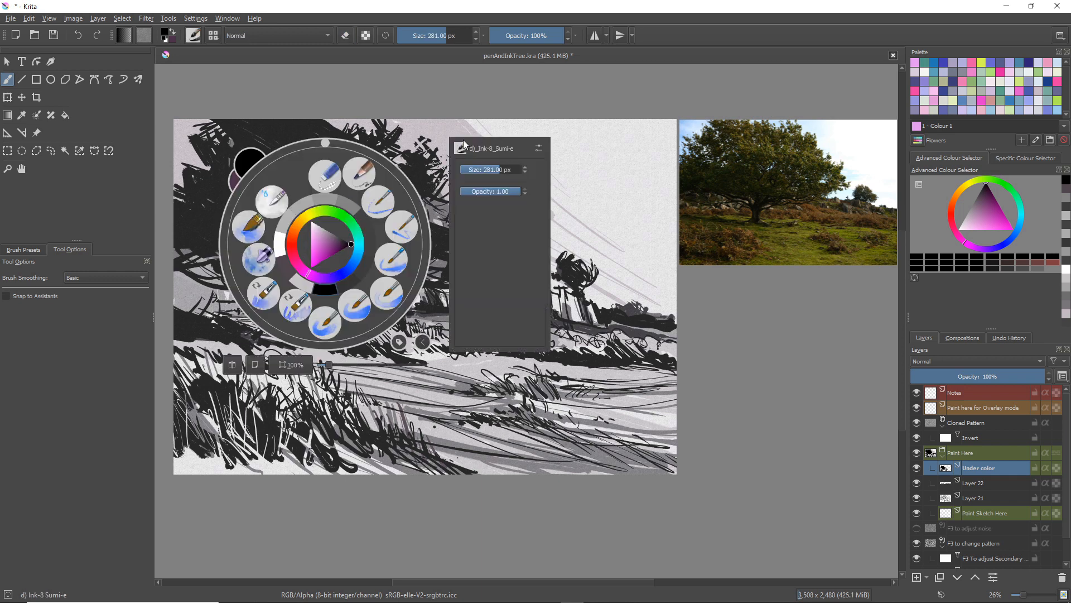
{"action": "left_click", "coordinate": [300, 136]}
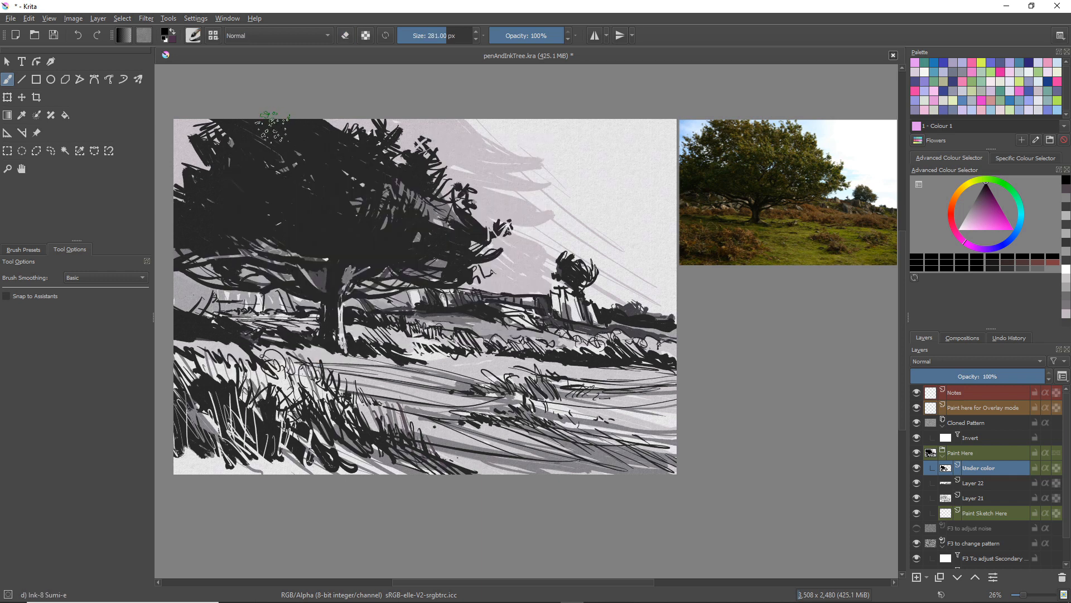
{"action": "mouse_move", "coordinate": [329, 279]}
{"action": "left_mouse_down"}
{"action": "mouse_move", "coordinate": [321, 260]}
{"action": "mouse_move", "coordinate": [308, 267]}
{"action": "left_mouse_up"}
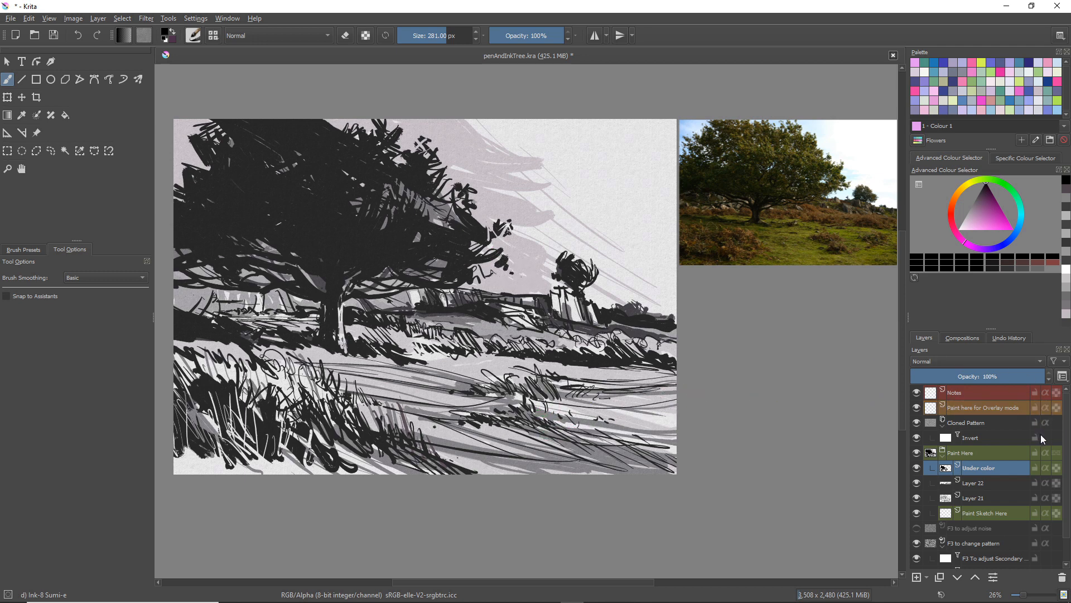
Lock the alpha of the Under color layer and paint muted purple strokes along the canopy's right edge
{"action": "left_click", "coordinate": [1056, 467]}
{"action": "mouse_move", "coordinate": [987, 225]}
{"action": "left_mouse_down"}
{"action": "mouse_move", "coordinate": [992, 199]}
{"action": "mouse_move", "coordinate": [959, 207]}
{"action": "mouse_move", "coordinate": [999, 200]}
{"action": "mouse_move", "coordinate": [978, 198]}
{"action": "mouse_move", "coordinate": [984, 210]}
{"action": "left_mouse_up"}
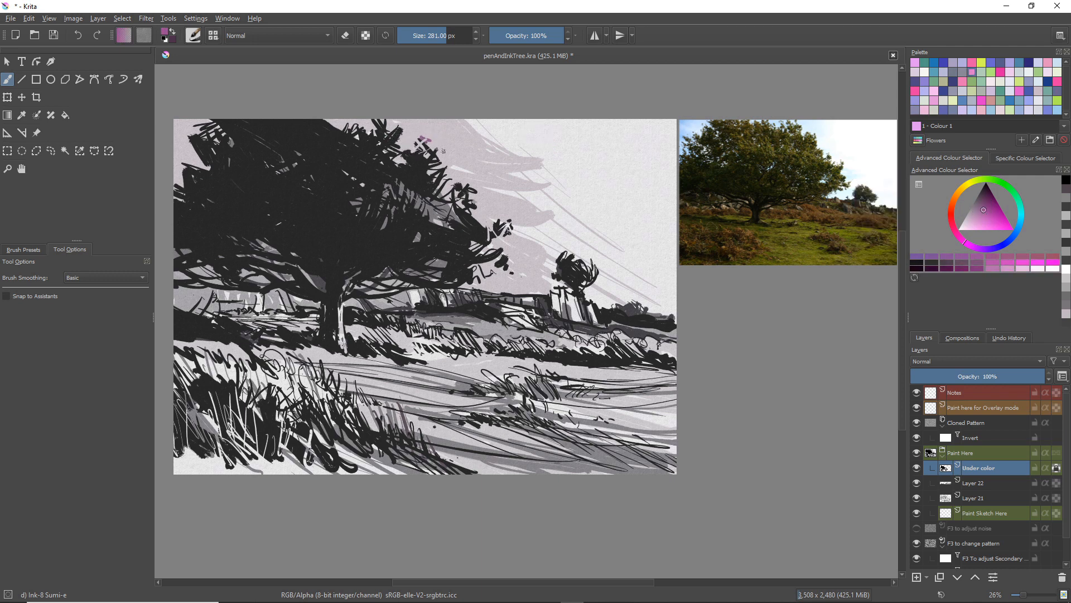
{"action": "mouse_move", "coordinate": [444, 151]}
{"action": "left_mouse_down"}
{"action": "mouse_move", "coordinate": [439, 191]}
{"action": "mouse_move", "coordinate": [470, 186]}
{"action": "mouse_move", "coordinate": [443, 195]}
{"action": "mouse_move", "coordinate": [483, 224]}
{"action": "mouse_move", "coordinate": [494, 215]}
{"action": "mouse_move", "coordinate": [519, 229]}
{"action": "mouse_move", "coordinate": [483, 234]}
{"action": "mouse_move", "coordinate": [491, 223]}
{"action": "mouse_move", "coordinate": [474, 217]}
{"action": "mouse_move", "coordinate": [488, 262]}
{"action": "mouse_move", "coordinate": [501, 261]}
{"action": "mouse_move", "coordinate": [482, 247]}
{"action": "mouse_move", "coordinate": [470, 265]}
{"action": "mouse_move", "coordinate": [490, 278]}
{"action": "mouse_move", "coordinate": [490, 269]}
{"action": "mouse_move", "coordinate": [465, 284]}
{"action": "left_mouse_up"}
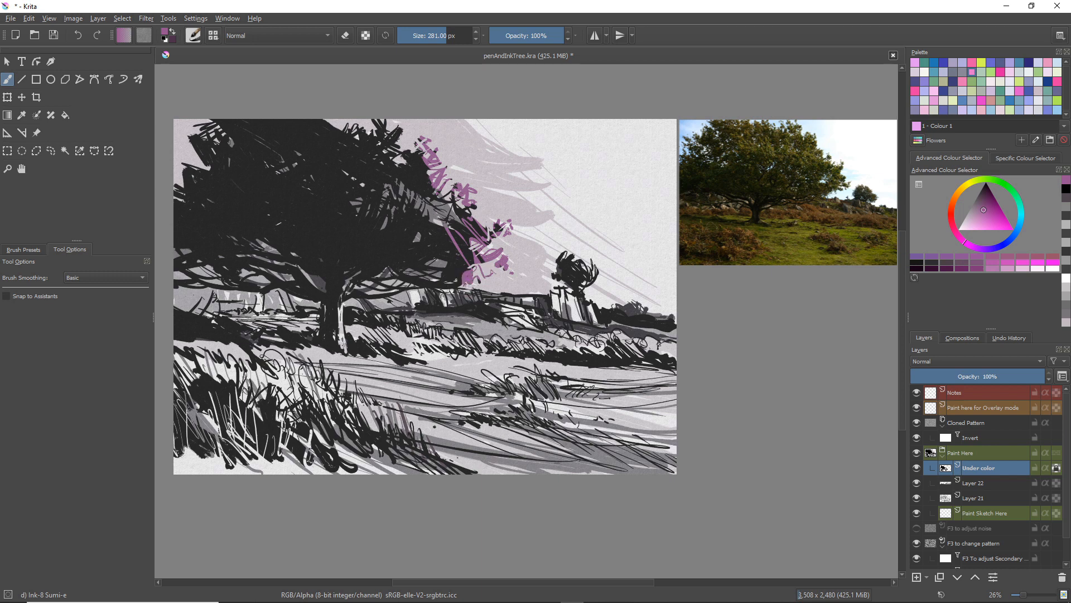
Try muted purple strokes across the big tree's trunk, and undo them
{"action": "mouse_move", "coordinate": [306, 292]}
{"action": "left_mouse_down"}
{"action": "mouse_move", "coordinate": [346, 315]}
{"action": "mouse_move", "coordinate": [324, 329]}
{"action": "mouse_move", "coordinate": [349, 342]}
{"action": "mouse_move", "coordinate": [338, 349]}
{"action": "mouse_move", "coordinate": [357, 371]}
{"action": "mouse_move", "coordinate": [346, 321]}
{"action": "left_mouse_up"}
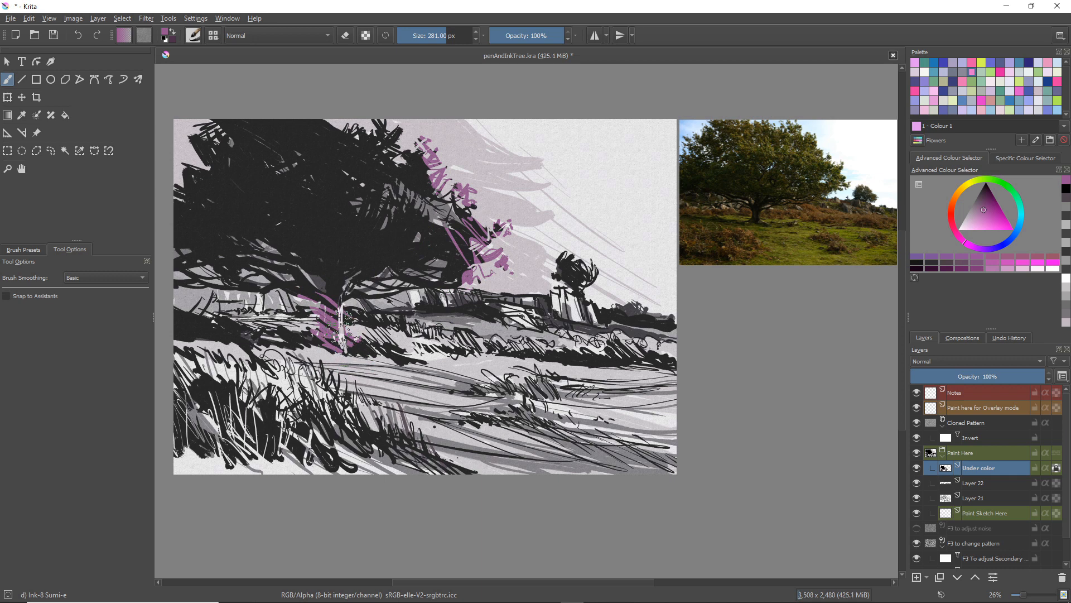
{"action": "key", "text": "ctrl+z"}
{"action": "key", "text": "ctrl+z"}
{"action": "key", "text": "ctrl+z"}
{"action": "key", "text": "ctrl+z"}
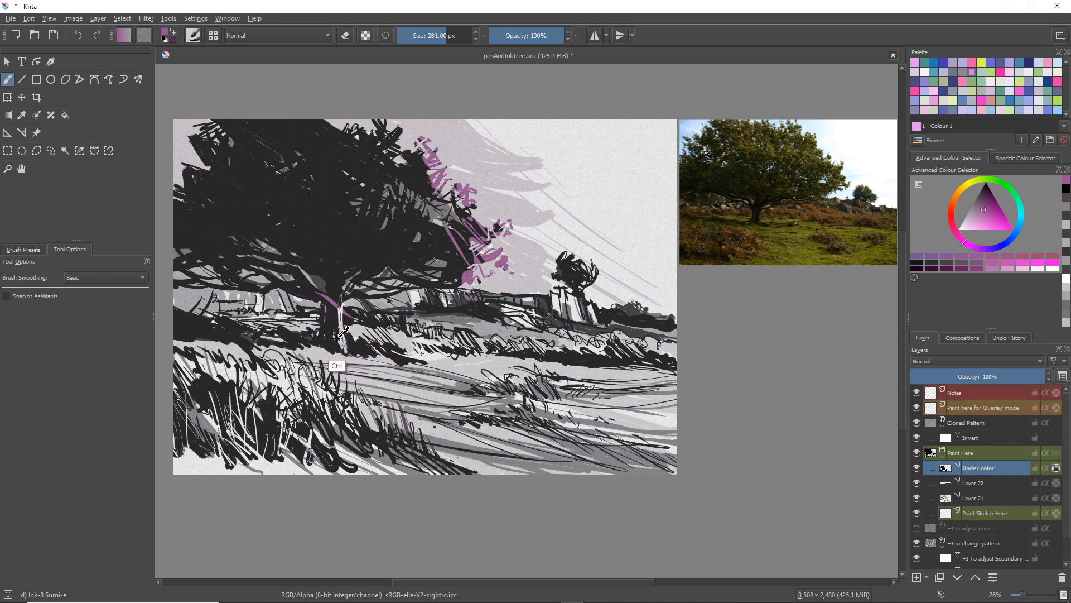
{"action": "key", "text": "ctrl+z"}
Paint muted purple strokes over the shadowed trunk and across the lower left branches of the big tree
{"action": "mouse_move", "coordinate": [321, 307]}
{"action": "left_mouse_down"}
{"action": "mouse_move", "coordinate": [338, 325]}
{"action": "mouse_move", "coordinate": [340, 351]}
{"action": "left_mouse_up"}
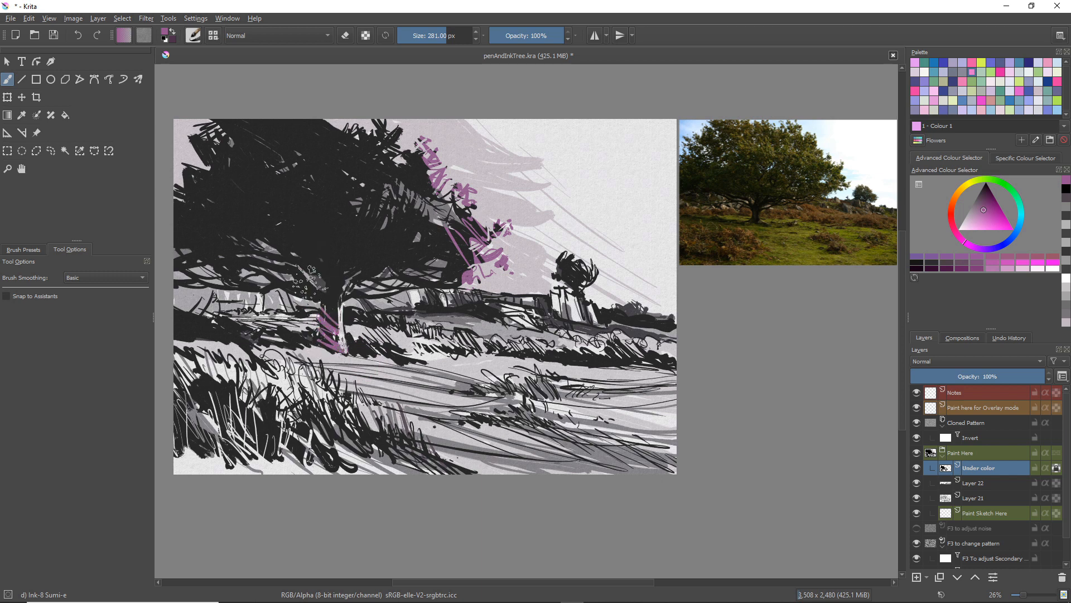
{"action": "mouse_move", "coordinate": [315, 302]}
{"action": "left_mouse_down"}
{"action": "mouse_move", "coordinate": [270, 263]}
{"action": "mouse_move", "coordinate": [267, 288]}
{"action": "left_mouse_up"}
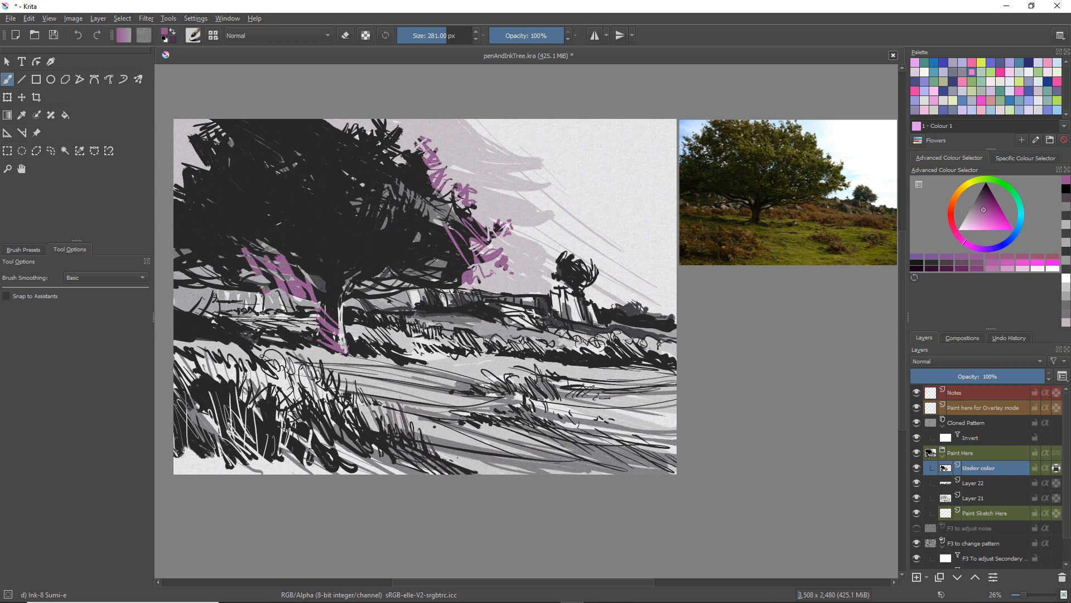
{"action": "left_click_drag", "start_coordinate": [221, 248], "coordinate": [247, 290]}
{"action": "left_click_drag", "start_coordinate": [175, 255], "coordinate": [239, 282]}
{"action": "mouse_move", "coordinate": [304, 278]}
{"action": "left_mouse_down"}
{"action": "mouse_move", "coordinate": [283, 262]}
{"action": "mouse_move", "coordinate": [314, 264]}
{"action": "mouse_move", "coordinate": [175, 242]}
{"action": "mouse_move", "coordinate": [256, 284]}
{"action": "mouse_move", "coordinate": [174, 283]}
{"action": "left_mouse_up"}
Undo the purple strokes on the trunk, branches and lower right canopy, and repaint the remaining purple on the canopy's edge in black
{"action": "key", "text": "ctrl+z"}
{"action": "key", "text": "ctrl+z"}
{"action": "key", "text": "ctrl+z"}
{"action": "key", "text": "ctrl+z"}
{"action": "key", "text": "ctrl+z"}
{"action": "key", "text": "ctrl+z"}
{"action": "key", "text": "ctrl+z"}
{"action": "key", "text": "ctrl+z"}
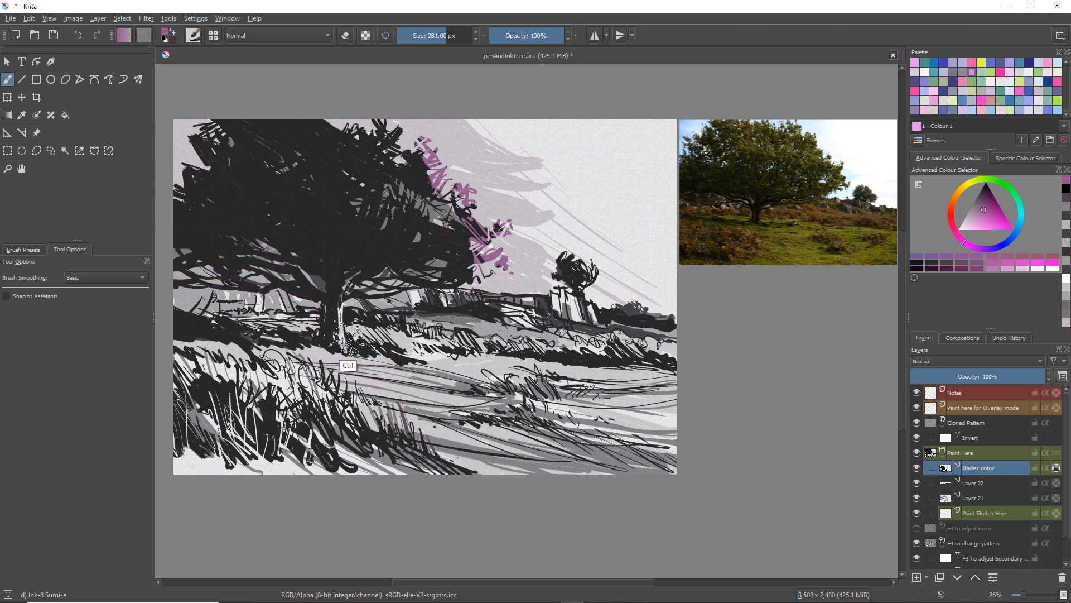
{"action": "key", "text": "ctrl+z"}
{"action": "key", "text": "ctrl+z"}
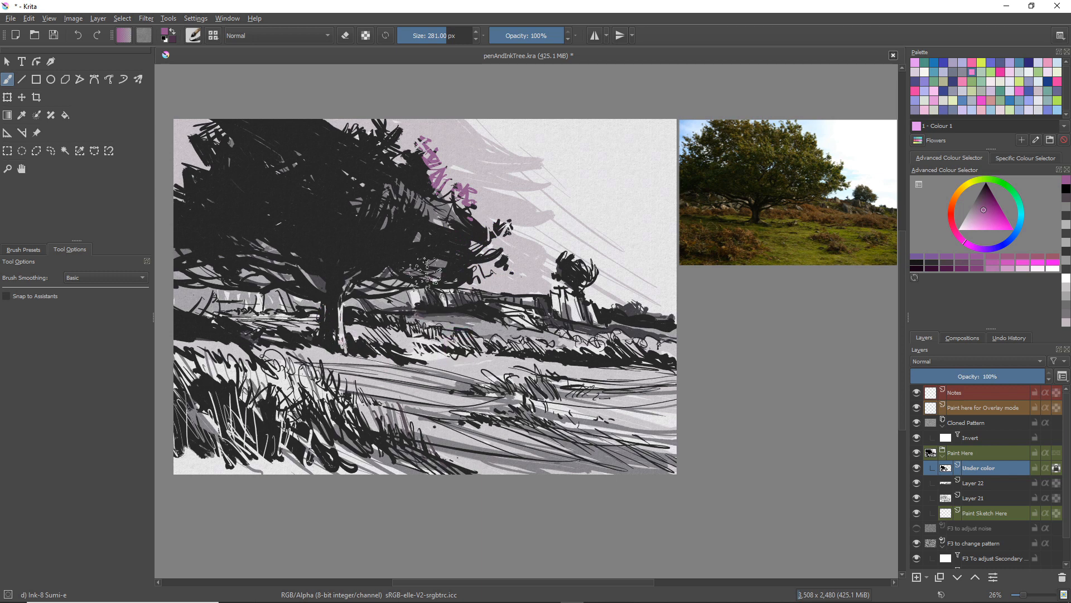
{"action": "left_click", "coordinate": [985, 184]}
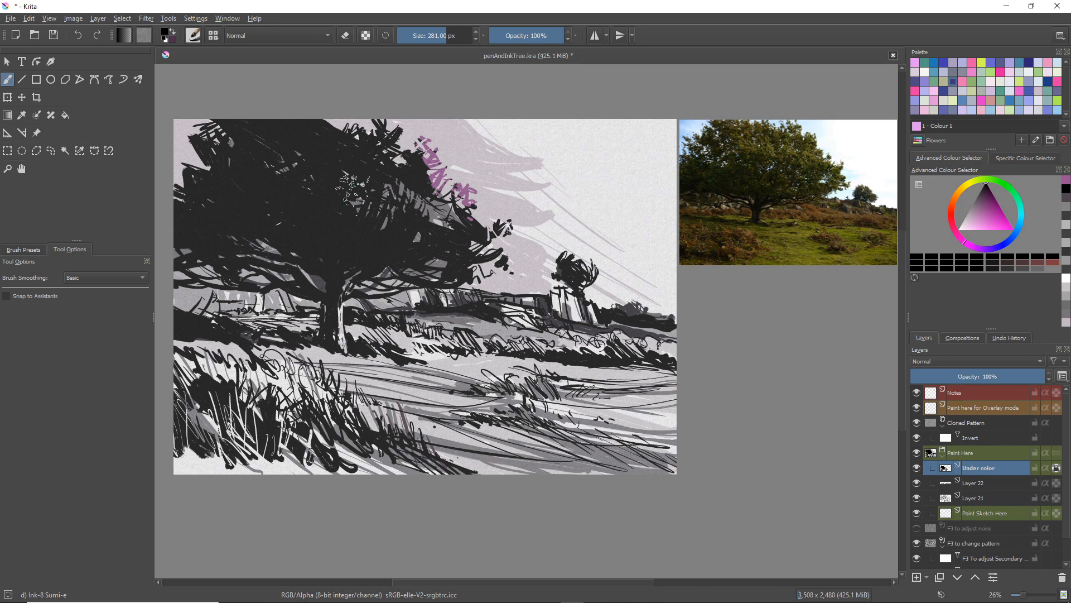
{"action": "mouse_move", "coordinate": [427, 167]}
{"action": "left_mouse_down"}
{"action": "mouse_move", "coordinate": [441, 162]}
{"action": "mouse_move", "coordinate": [405, 148]}
{"action": "mouse_move", "coordinate": [449, 192]}
{"action": "mouse_move", "coordinate": [455, 179]}
{"action": "mouse_move", "coordinate": [474, 222]}
{"action": "mouse_move", "coordinate": [472, 178]}
{"action": "left_mouse_up"}
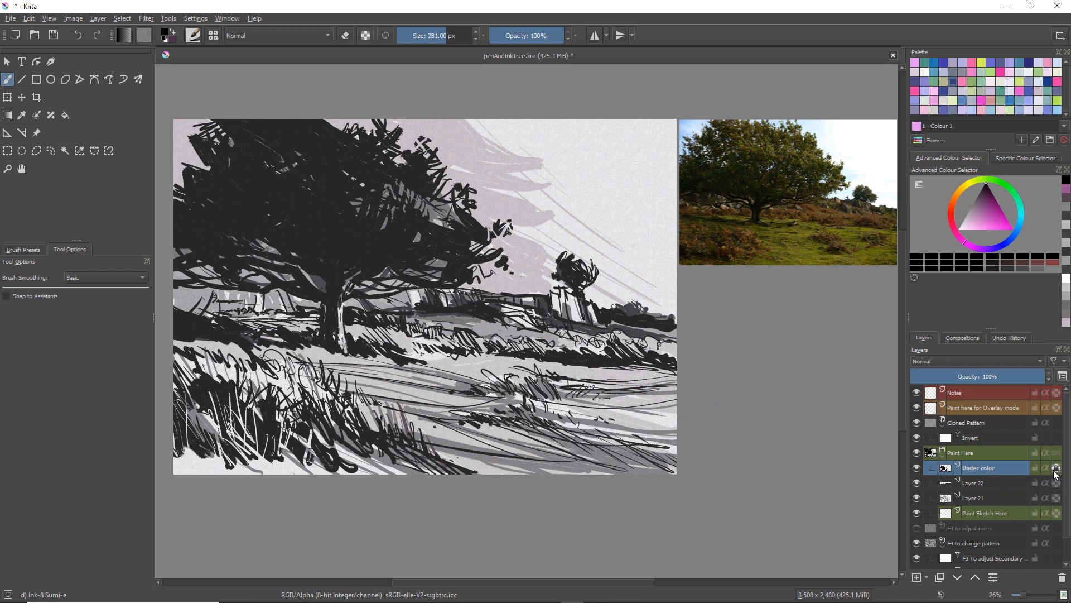
Add a paint layer above Under color and paint black grass strokes across the right middle ground and the foreground
{"action": "left_click", "coordinate": [916, 578]}
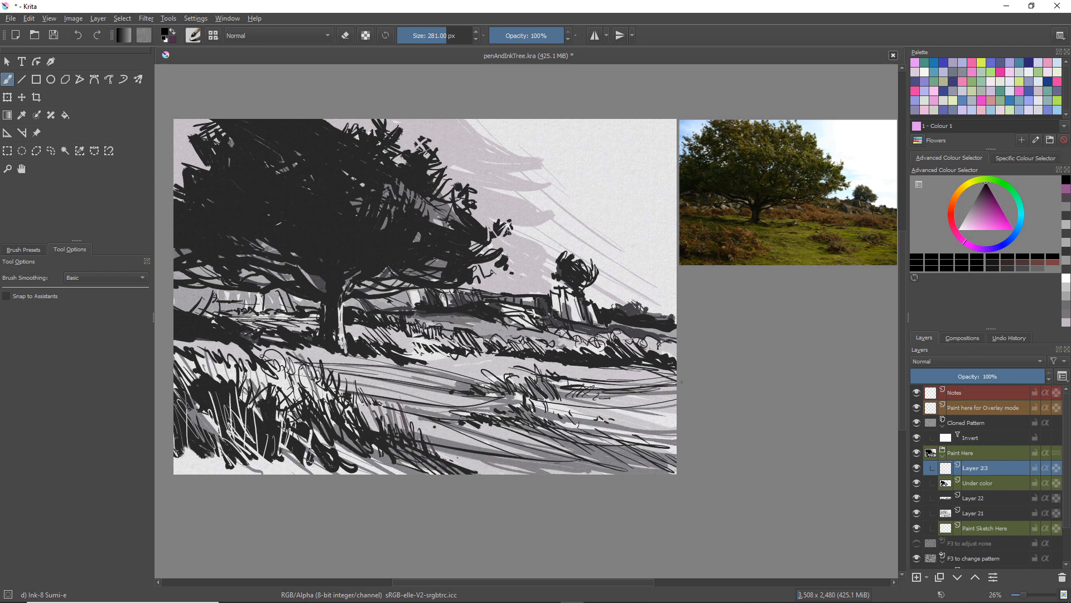
{"action": "left_click_drag", "start_coordinate": [681, 382], "coordinate": [626, 375]}
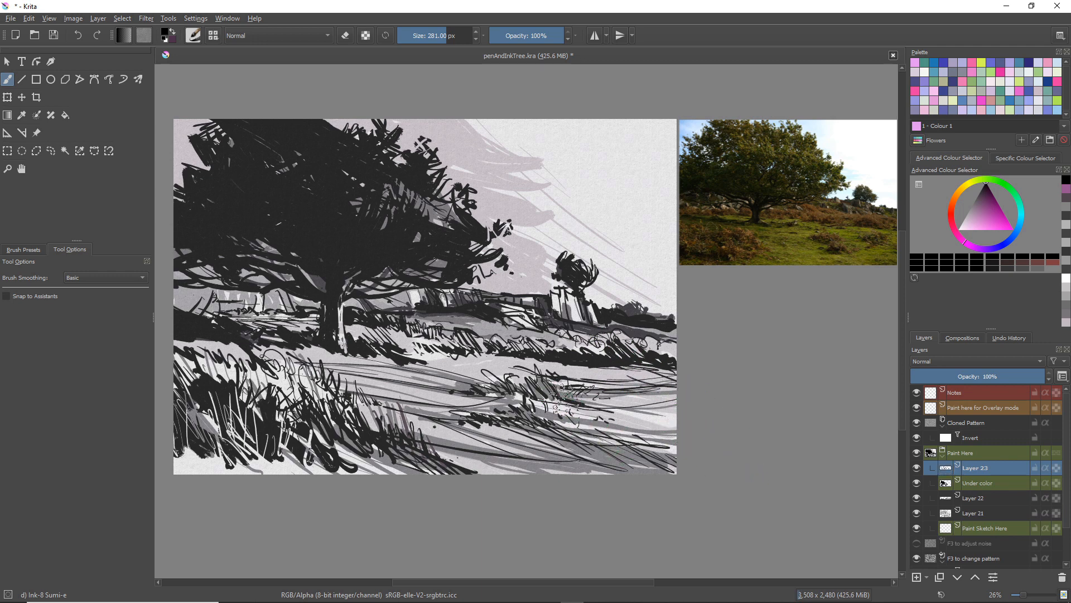
{"action": "mouse_move", "coordinate": [524, 413]}
{"action": "left_mouse_down"}
{"action": "mouse_move", "coordinate": [537, 395]}
{"action": "mouse_move", "coordinate": [564, 405]}
{"action": "mouse_move", "coordinate": [534, 407]}
{"action": "left_mouse_up"}
{"action": "mouse_move", "coordinate": [318, 375]}
{"action": "left_mouse_down"}
{"action": "mouse_move", "coordinate": [358, 387]}
{"action": "mouse_move", "coordinate": [393, 419]}
{"action": "left_mouse_up"}
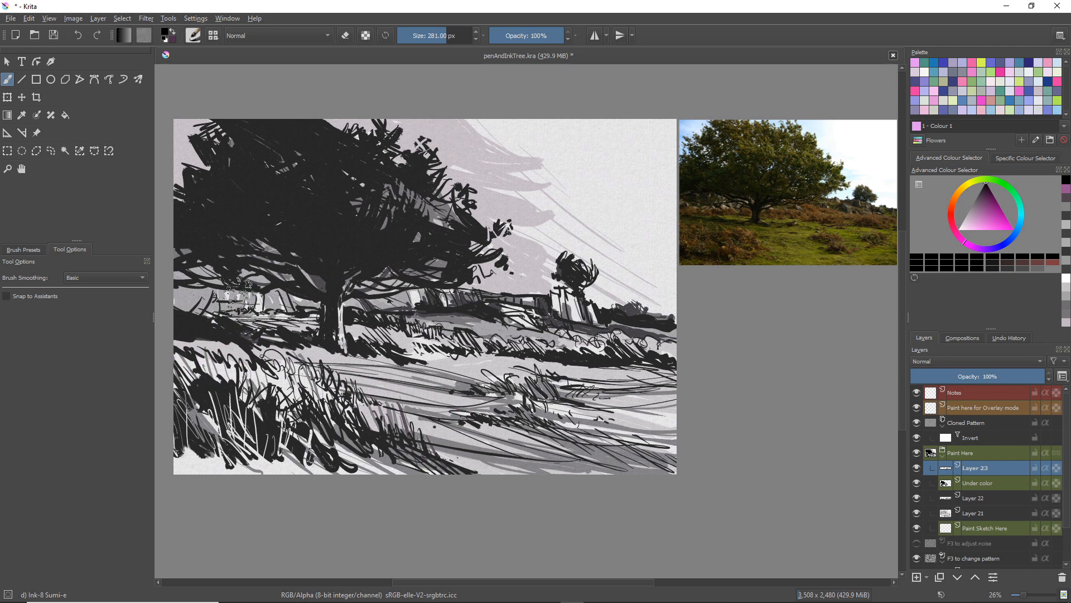
Paint black strokes over the rocks and ground around the big trunk, and hatch the lower right foreground grasses
{"action": "left_click_drag", "start_coordinate": [209, 295], "coordinate": [201, 314]}
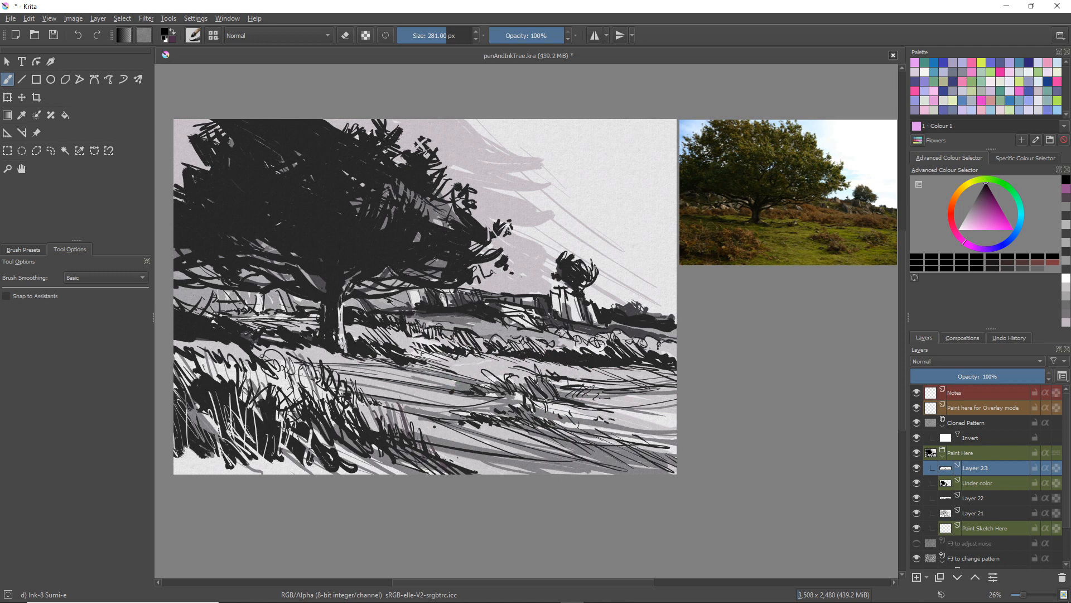
{"action": "left_click_drag", "start_coordinate": [313, 347], "coordinate": [330, 363]}
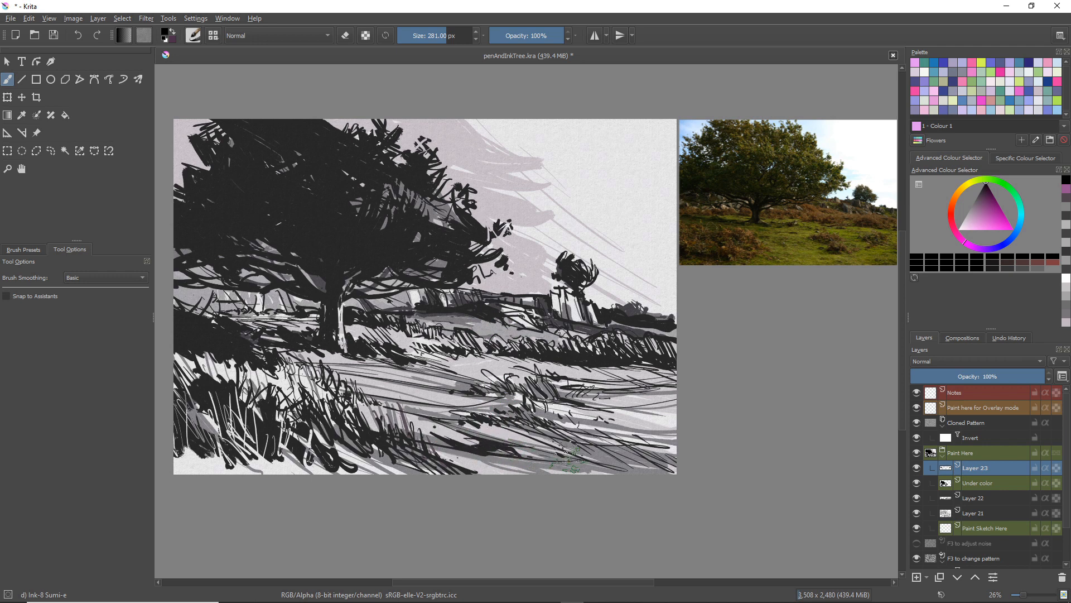
{"action": "left_click_drag", "start_coordinate": [536, 441], "coordinate": [604, 457]}
{"action": "left_click_drag", "start_coordinate": [517, 435], "coordinate": [588, 454]}
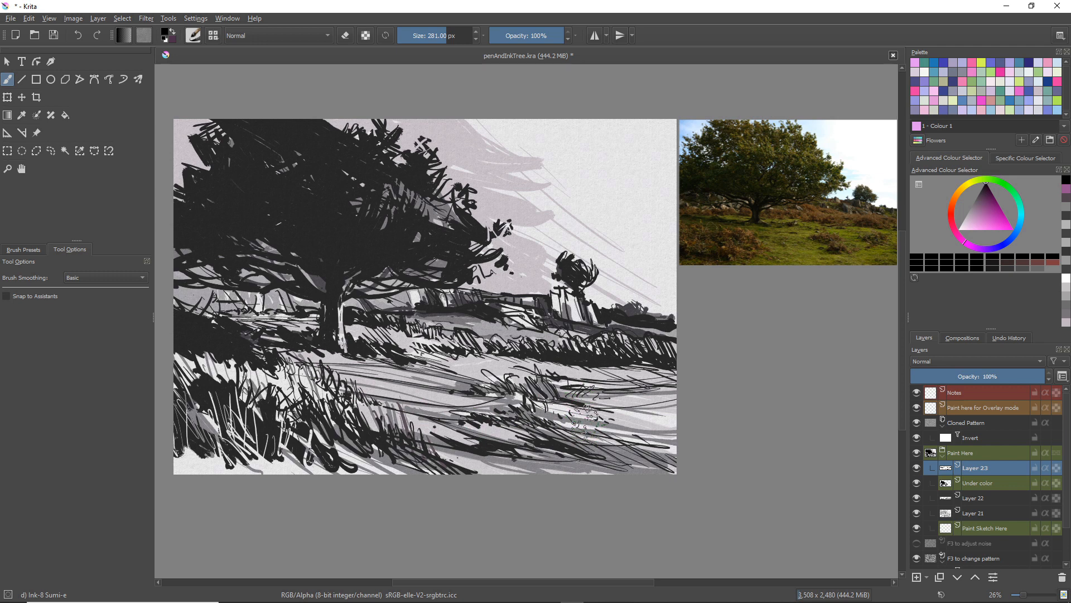
Try small black strokes beside the grass tuft in the right foreground, and undo them
{"action": "left_click_drag", "start_coordinate": [583, 404], "coordinate": [612, 411]}
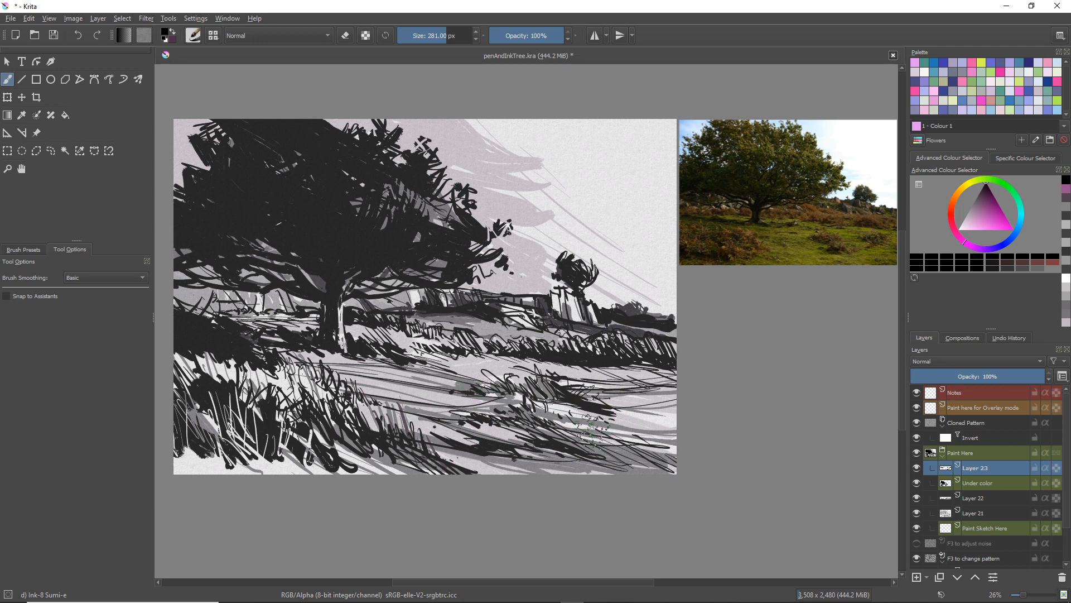
{"action": "key", "text": "ctrl+z"}
{"action": "key", "text": "ctrl+z"}
{"action": "key", "text": "ctrl+z"}
{"action": "key", "text": "ctrl+z"}
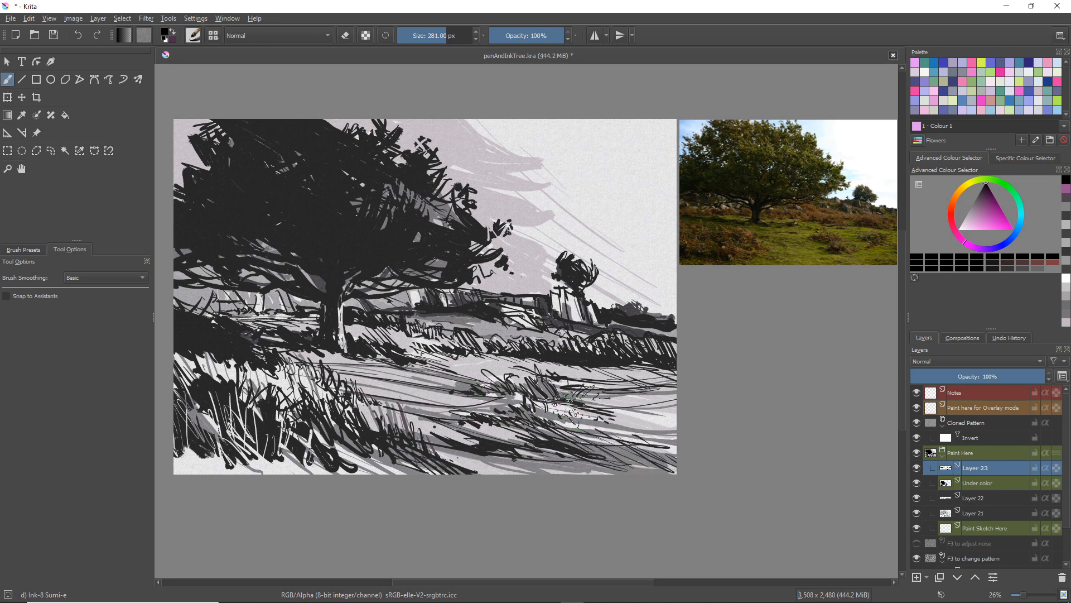
Try a dark clump by the right foreground grass tuft, undo it, and add small black marks near the painting's right edge
{"action": "left_click_drag", "start_coordinate": [563, 407], "coordinate": [601, 404]}
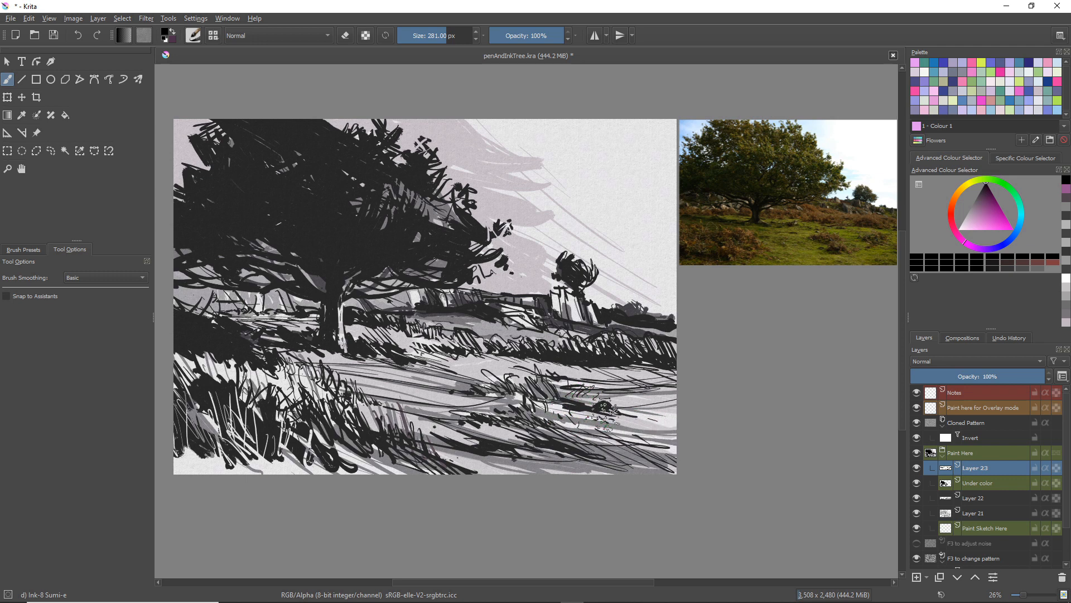
{"action": "left_click_drag", "start_coordinate": [643, 418], "coordinate": [624, 423]}
{"action": "left_click_drag", "start_coordinate": [547, 412], "coordinate": [554, 418]}
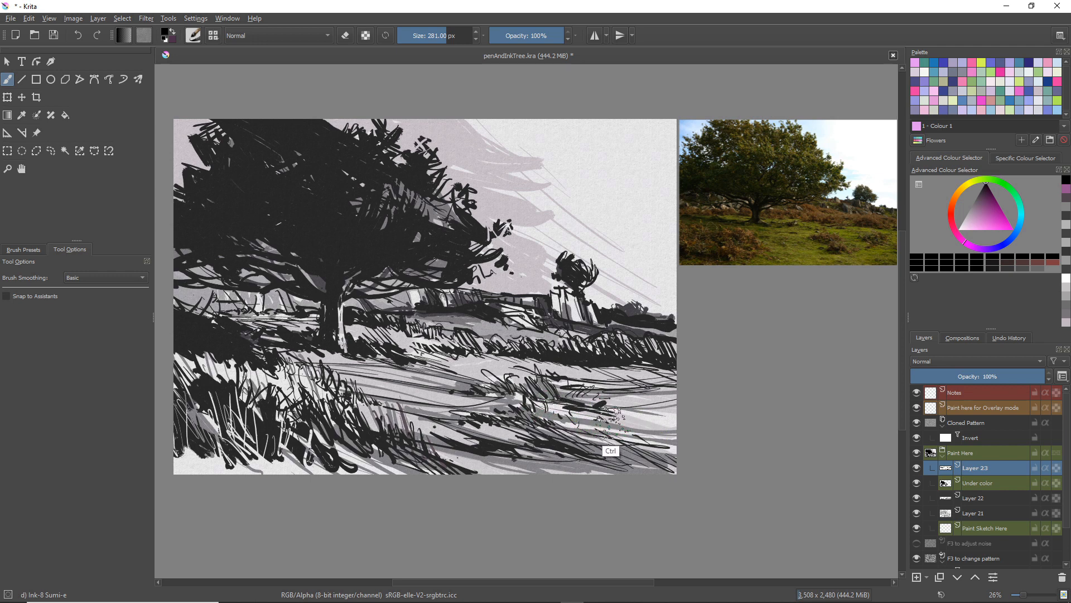
{"action": "key", "text": "ctrl+z"}
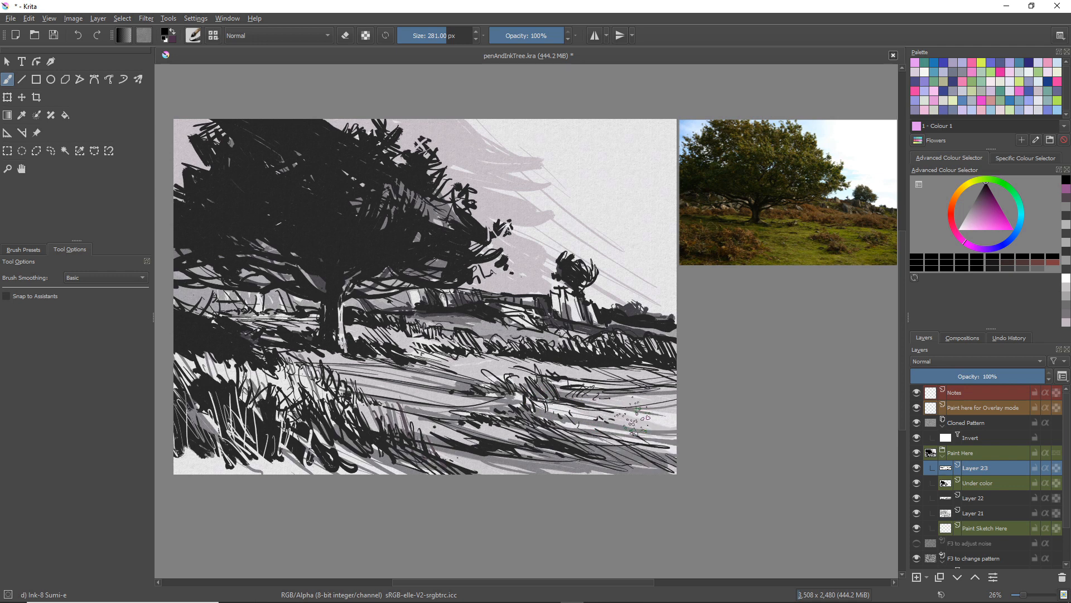
{"action": "left_click_drag", "start_coordinate": [625, 413], "coordinate": [632, 415]}
Add another paint layer and sign the painting in black in its lower right corner with the artist's signature
{"action": "left_click", "coordinate": [916, 577]}
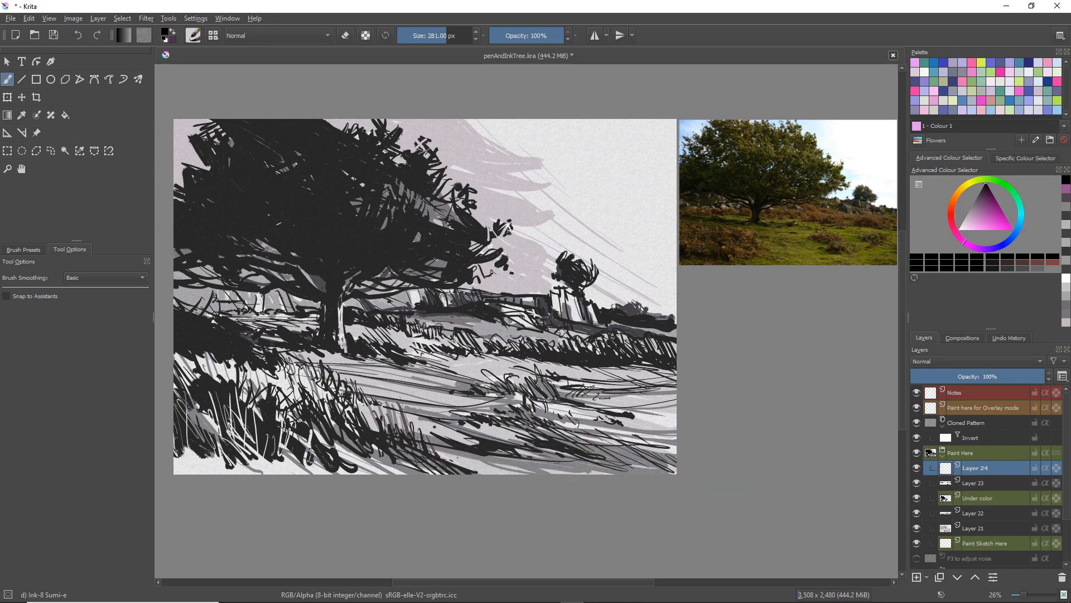
{"action": "mouse_move", "coordinate": [572, 434]}
{"action": "left_mouse_down"}
{"action": "mouse_move", "coordinate": [583, 449]}
{"action": "mouse_move", "coordinate": [620, 441]}
{"action": "mouse_move", "coordinate": [611, 435]}
{"action": "mouse_move", "coordinate": [647, 446]}
{"action": "mouse_move", "coordinate": [642, 460]}
{"action": "left_mouse_up"}
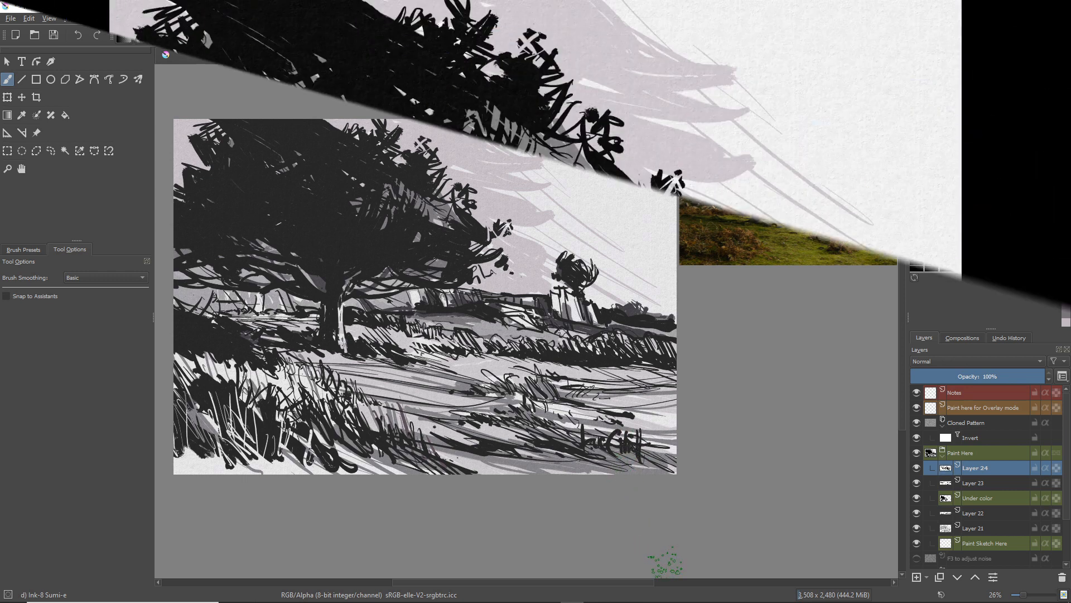